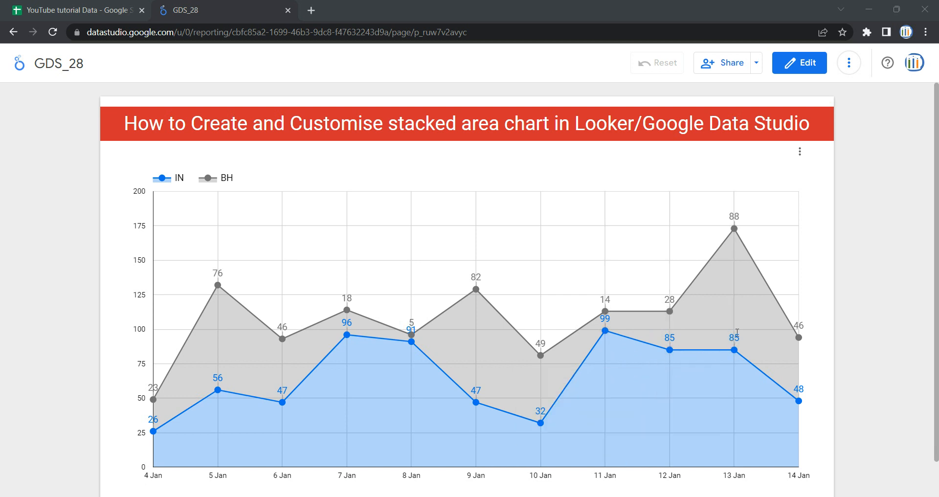
Open the GDS_28 report for editing and add a new blank page.
{"action": "mouse_move", "coordinate": [604, 348]}
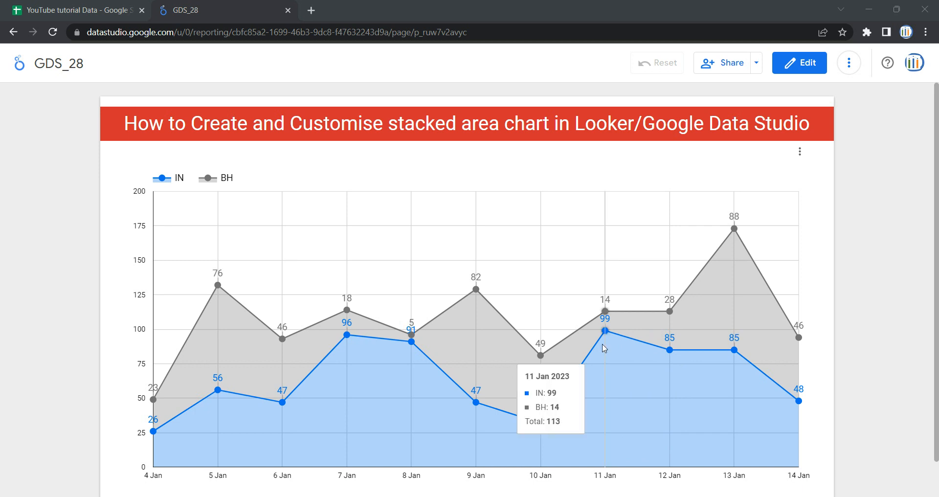
{"action": "scroll", "coordinate": [602, 347], "scroll_direction": "down", "scroll_amount": 1}
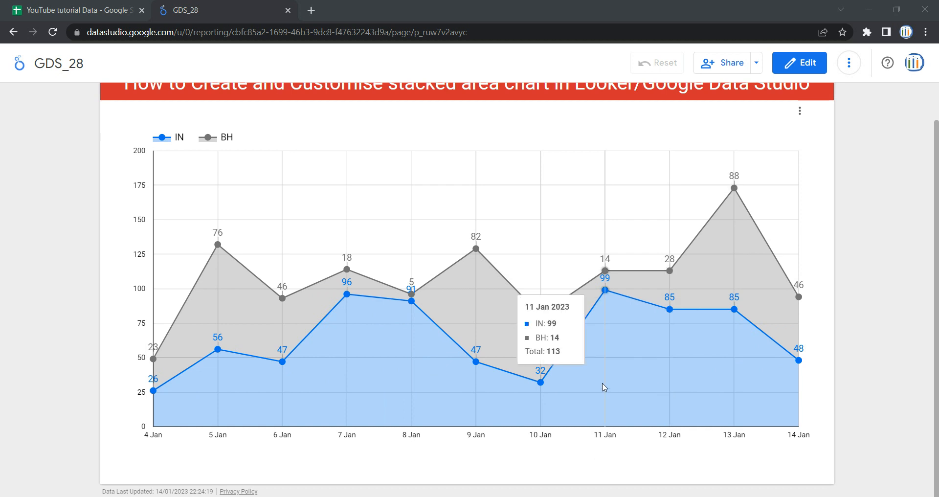
{"action": "scroll", "coordinate": [604, 388], "scroll_direction": "up", "scroll_amount": 1}
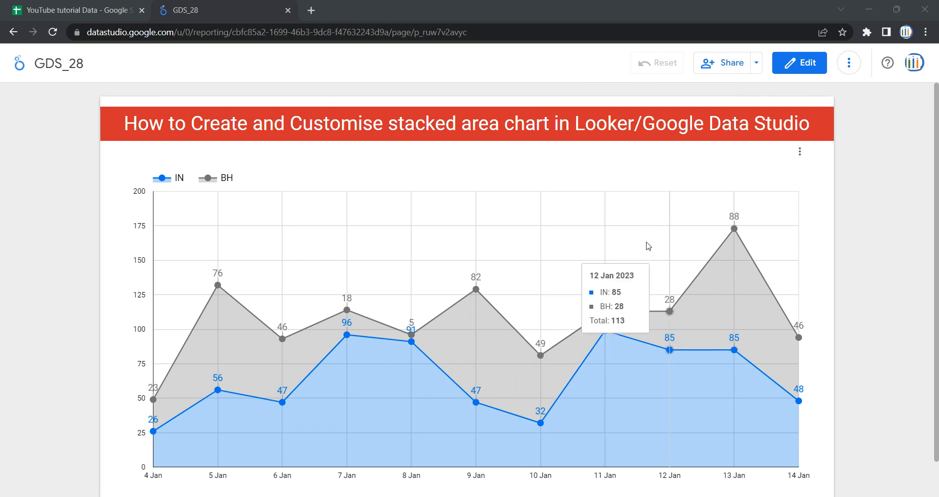
{"action": "scroll", "coordinate": [647, 246], "scroll_direction": "down", "scroll_amount": 1}
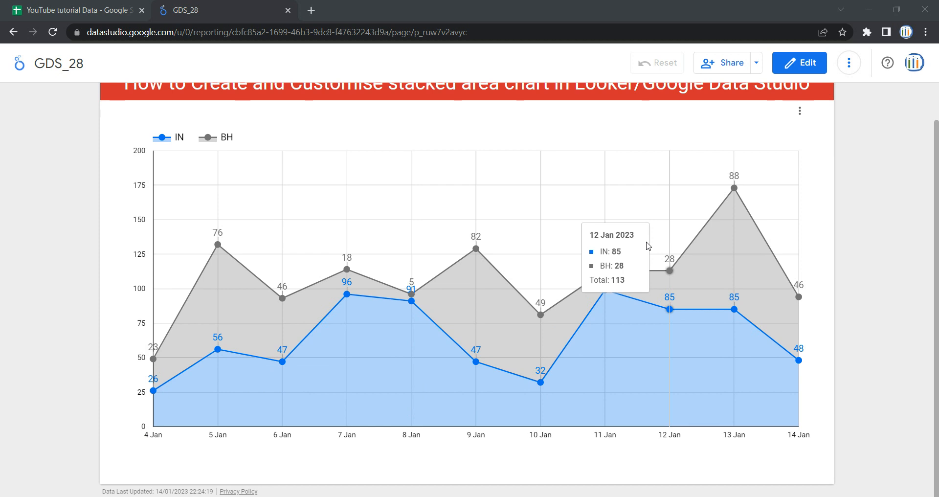
{"action": "scroll", "coordinate": [647, 246], "scroll_direction": "up", "scroll_amount": 1}
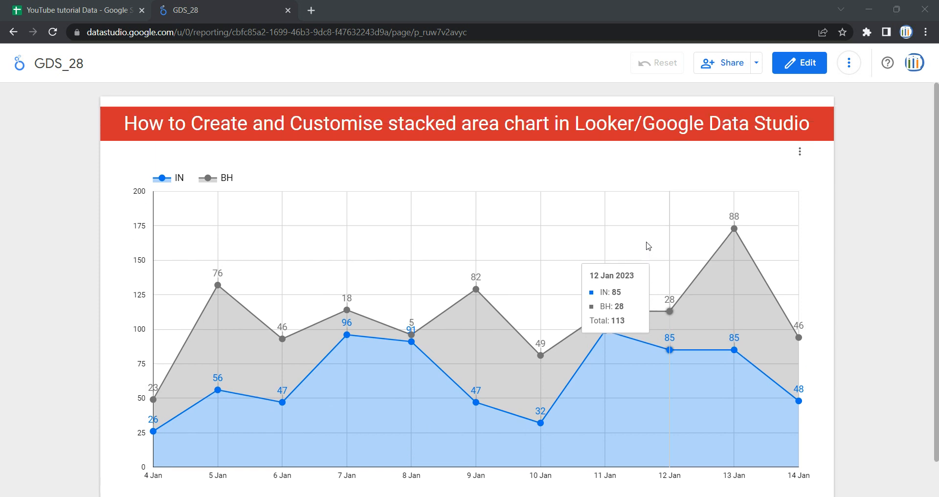
{"action": "left_click", "coordinate": [799, 67]}
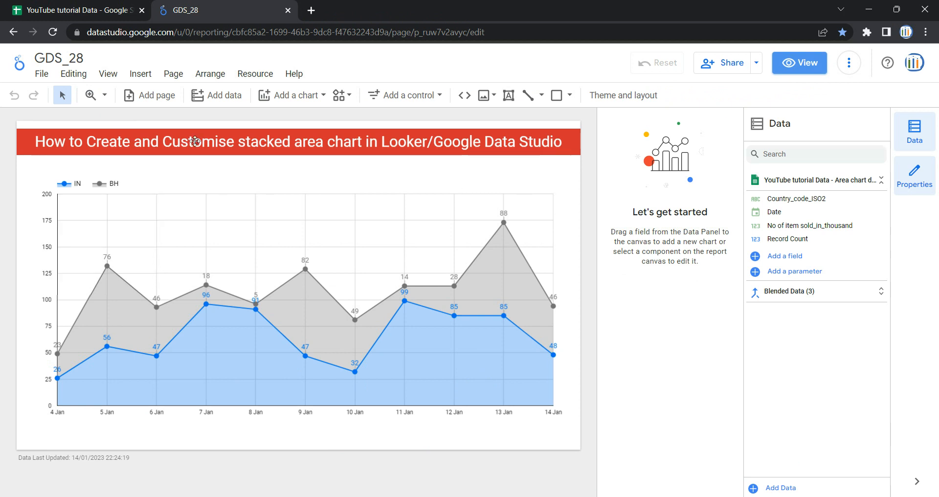
{"action": "left_click", "coordinate": [172, 74]}
{"action": "left_click", "coordinate": [188, 98]}
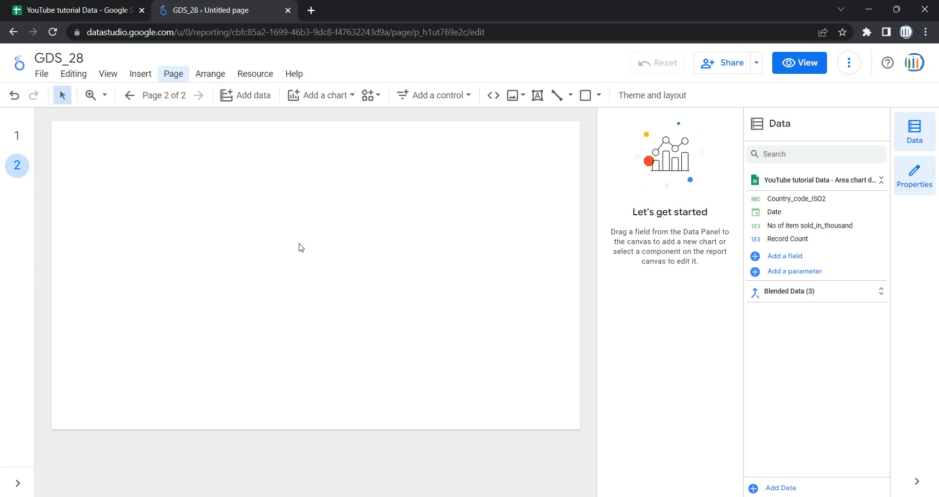
Insert a stacked area chart on the new page and widen it slightly.
{"action": "left_click", "coordinate": [335, 103]}
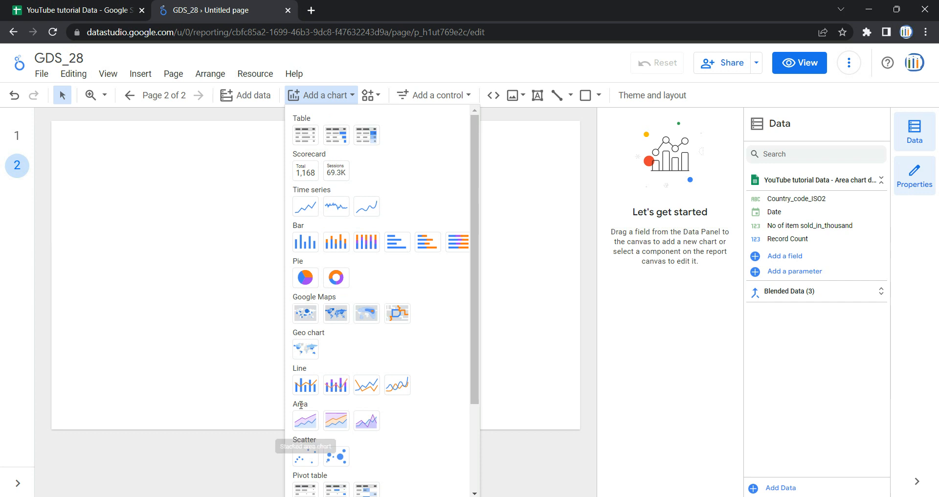
{"action": "left_click", "coordinate": [303, 423]}
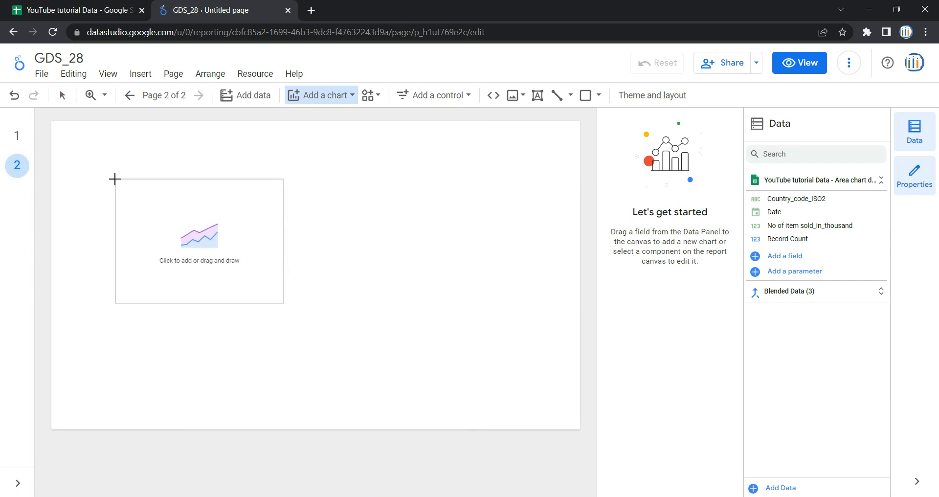
{"action": "key", "text": "Escape"}
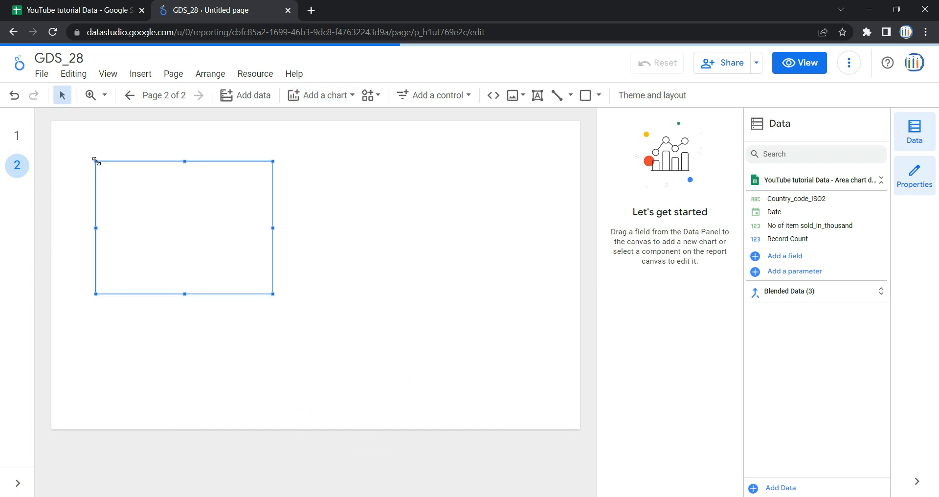
{"action": "left_click_drag", "start_coordinate": [96, 161], "coordinate": [310, 291]}
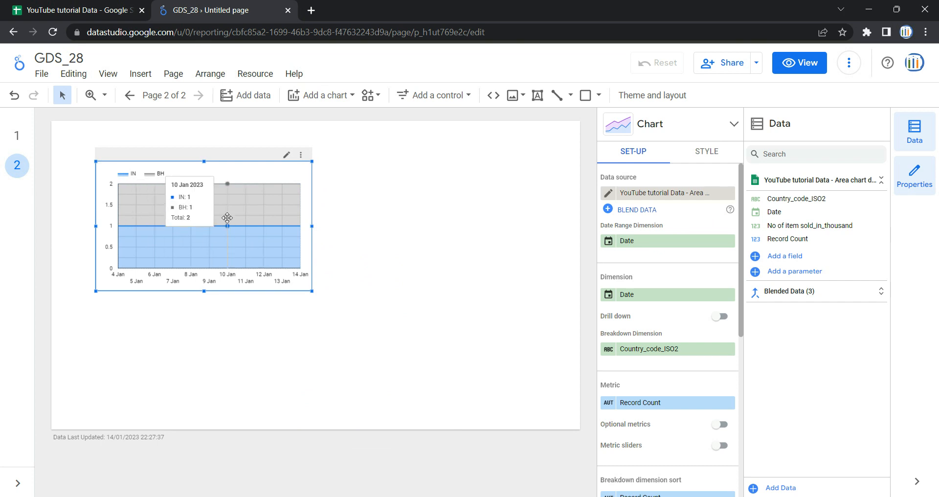
Copy the red title banner from page 1 onto page 2.
{"action": "left_click", "coordinate": [22, 139]}
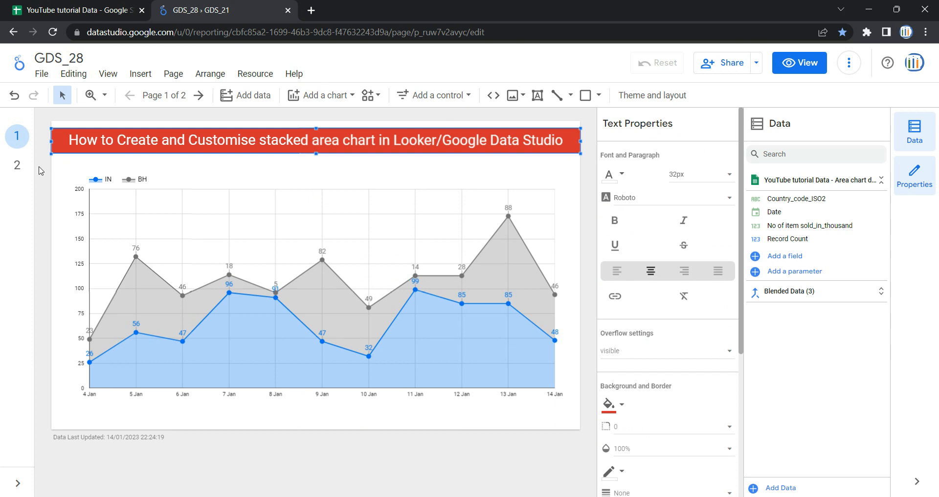
{"action": "left_click", "coordinate": [17, 165]}
{"action": "left_click", "coordinate": [228, 163]}
{"action": "left_click", "coordinate": [383, 147]}
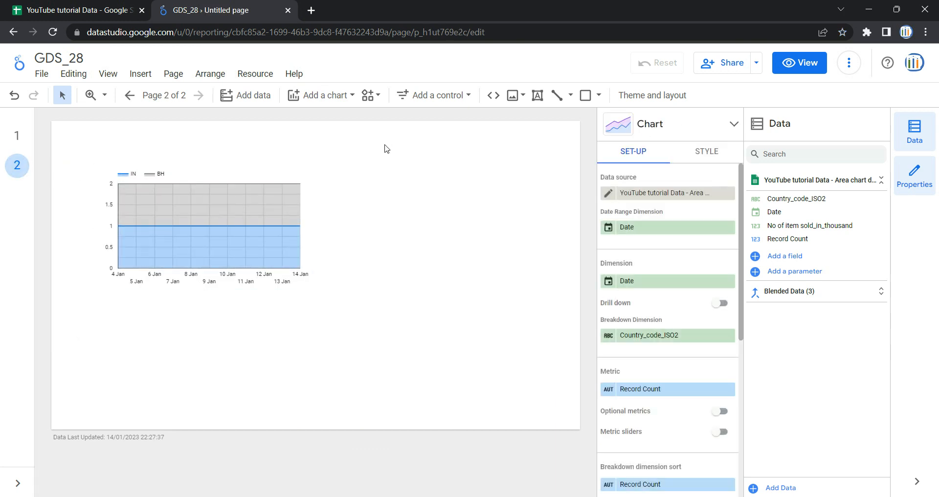
{"action": "left_click", "coordinate": [398, 192]}
Move the area chart just below the title banner and enlarge it to span almost the whole page.
{"action": "left_click", "coordinate": [255, 193]}
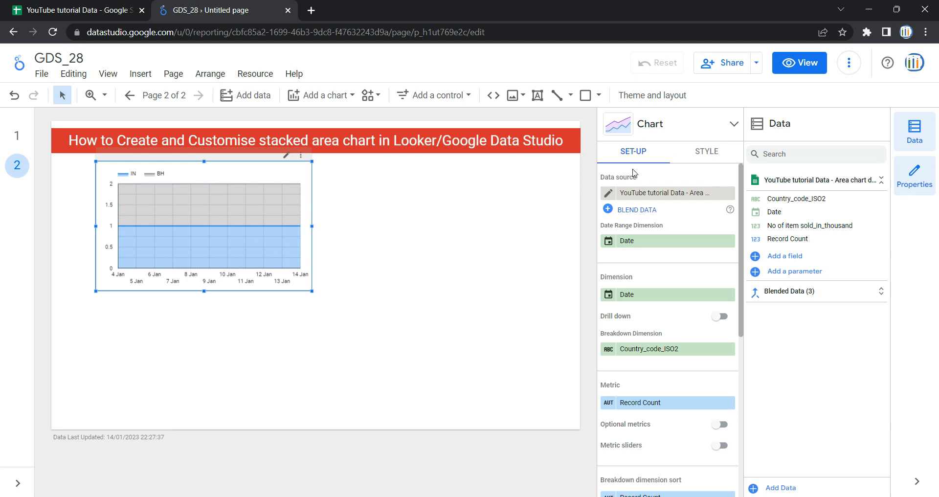
{"action": "left_click", "coordinate": [701, 155]}
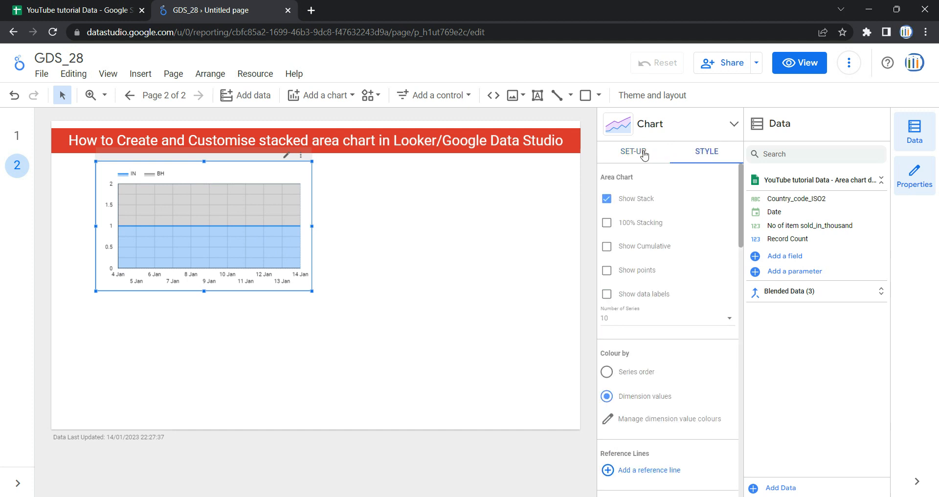
{"action": "left_click", "coordinate": [636, 156]}
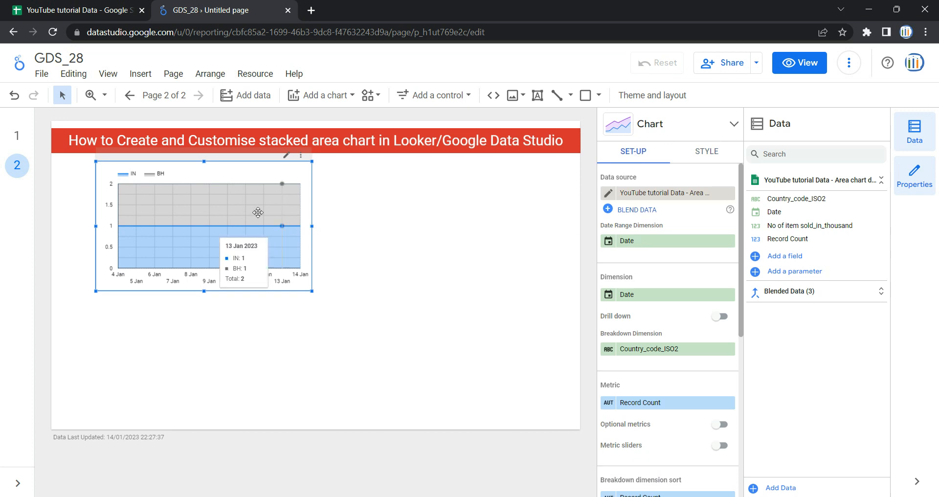
{"action": "left_click_drag", "start_coordinate": [236, 170], "coordinate": [198, 180]}
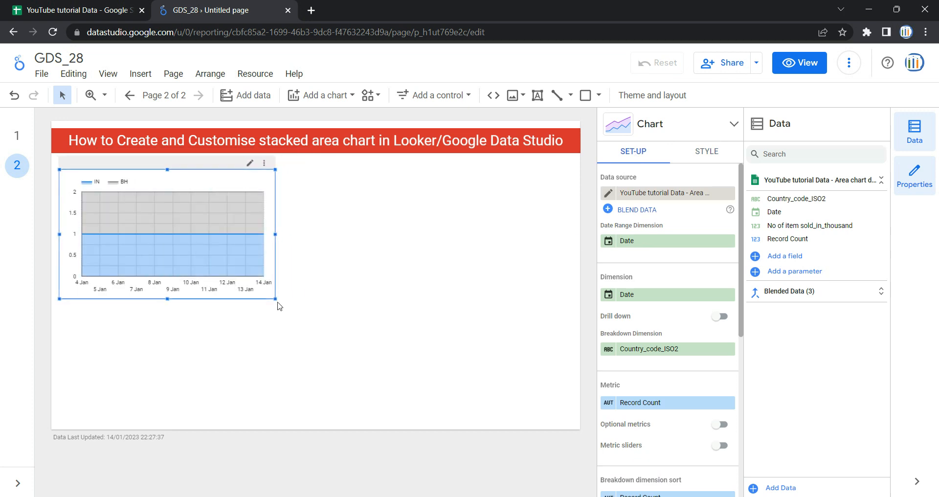
{"action": "left_click_drag", "start_coordinate": [274, 300], "coordinate": [300, 315]}
{"action": "left_click_drag", "start_coordinate": [382, 355], "coordinate": [569, 408]}
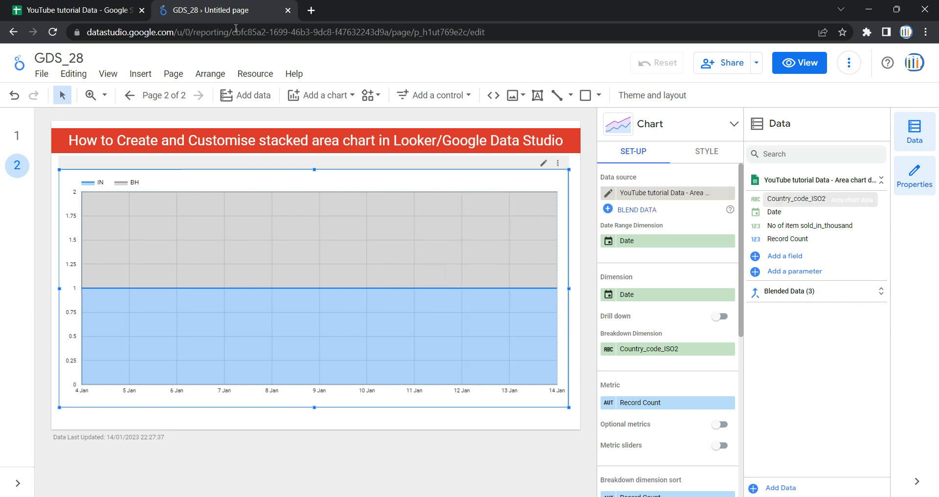
Switch to the YouTube tutorial Data spreadsheet to check the Area chart data sheet, and return to the report.
{"action": "left_click", "coordinate": [88, 10]}
{"action": "left_click", "coordinate": [164, 206]}
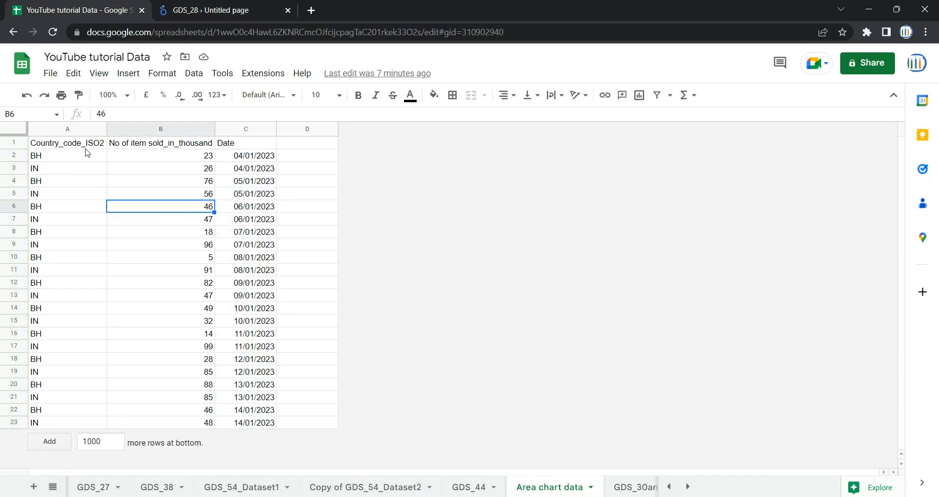
{"action": "left_click", "coordinate": [249, 8]}
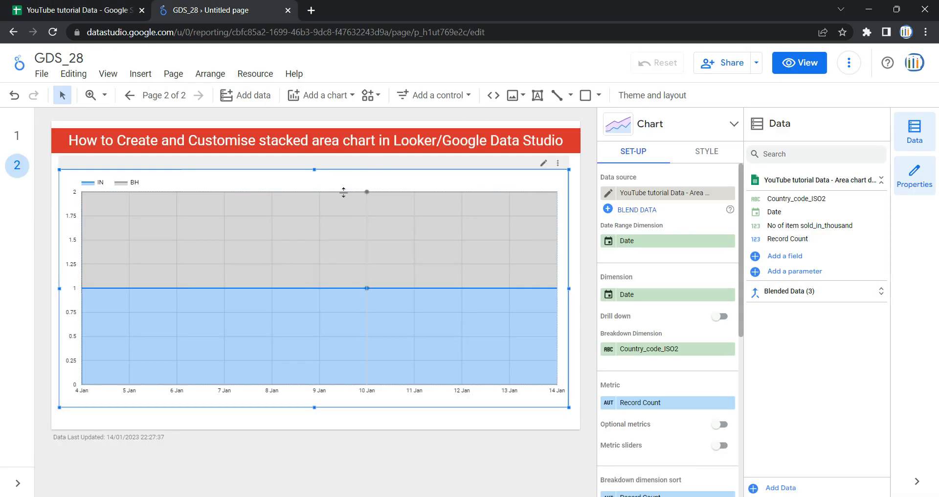
Look through the data sources that can be assigned to the area chart.
{"action": "left_click", "coordinate": [669, 195]}
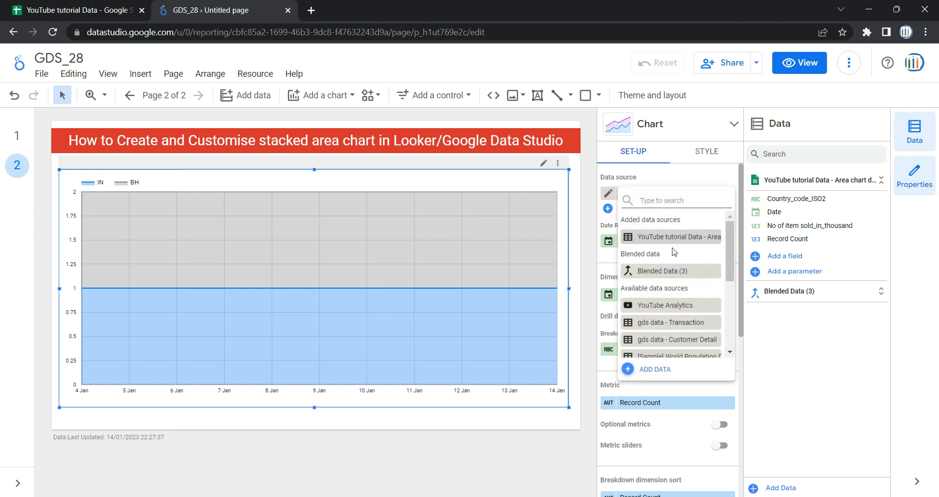
{"action": "scroll", "coordinate": [672, 264], "scroll_direction": "down", "scroll_amount": 3}
{"action": "scroll", "coordinate": [672, 264], "scroll_direction": "up", "scroll_amount": 3}
{"action": "scroll", "coordinate": [673, 265], "scroll_direction": "down", "scroll_amount": 1}
Browse the Google connectors for adding data to the report and leave without adding one.
{"action": "left_click", "coordinate": [661, 371]}
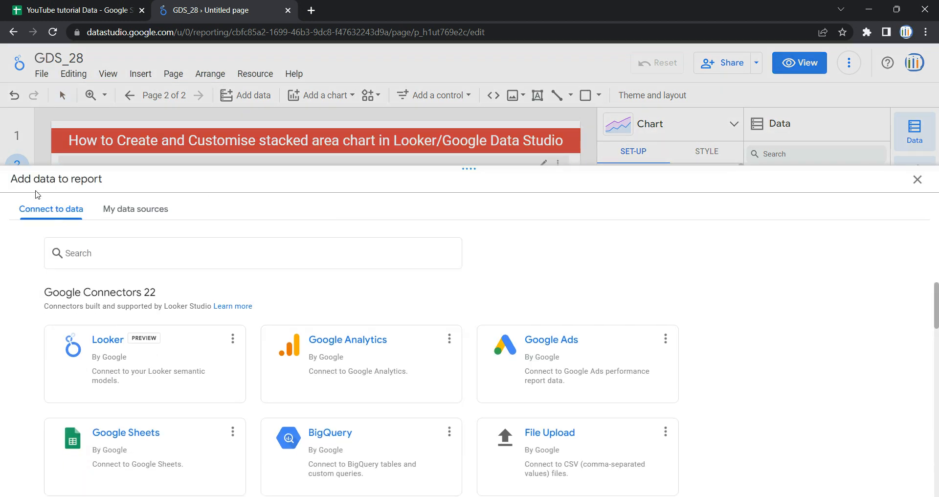
{"action": "scroll", "coordinate": [100, 306], "scroll_direction": "down", "scroll_amount": 2}
{"action": "scroll", "coordinate": [100, 305], "scroll_direction": "up", "scroll_amount": 2}
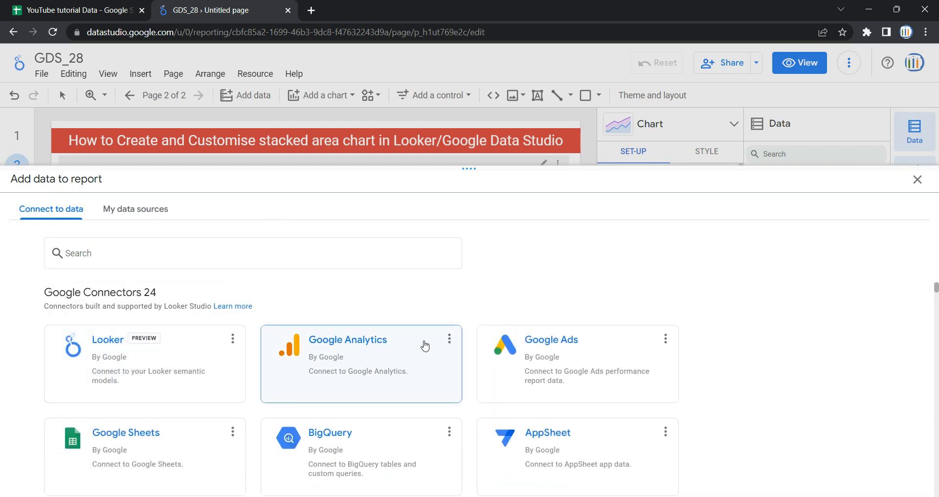
{"action": "scroll", "coordinate": [423, 344], "scroll_direction": "down", "scroll_amount": 4}
{"action": "scroll", "coordinate": [420, 344], "scroll_direction": "up", "scroll_amount": 2}
{"action": "scroll", "coordinate": [403, 351], "scroll_direction": "up", "scroll_amount": 2}
{"action": "scroll", "coordinate": [549, 360], "scroll_direction": "down", "scroll_amount": 1}
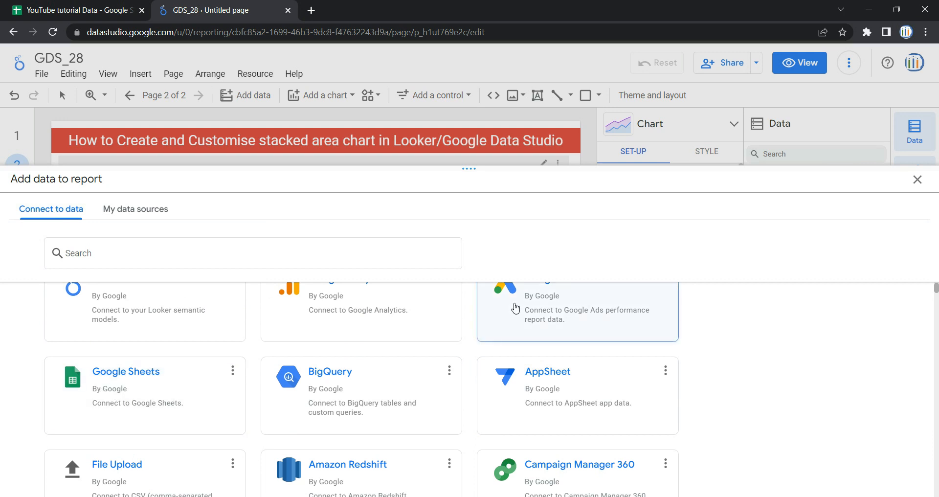
{"action": "scroll", "coordinate": [514, 307], "scroll_direction": "up", "scroll_amount": 2}
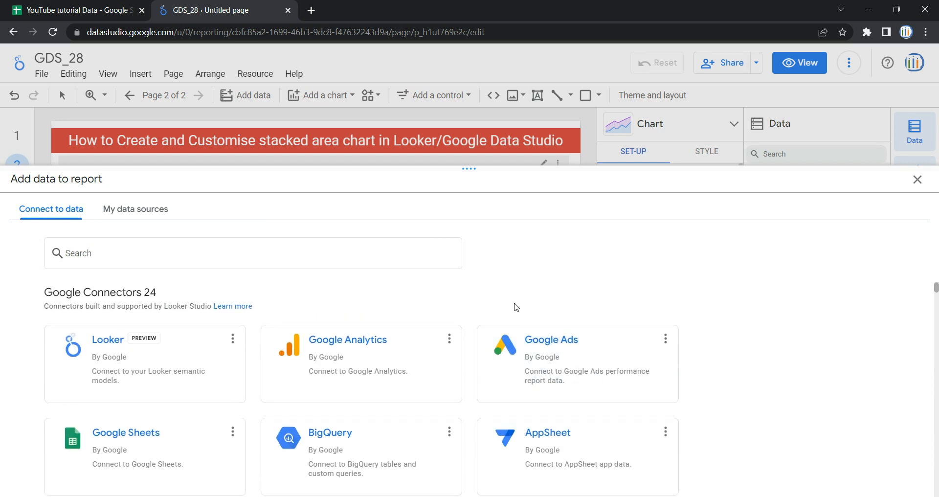
{"action": "left_click", "coordinate": [911, 182]}
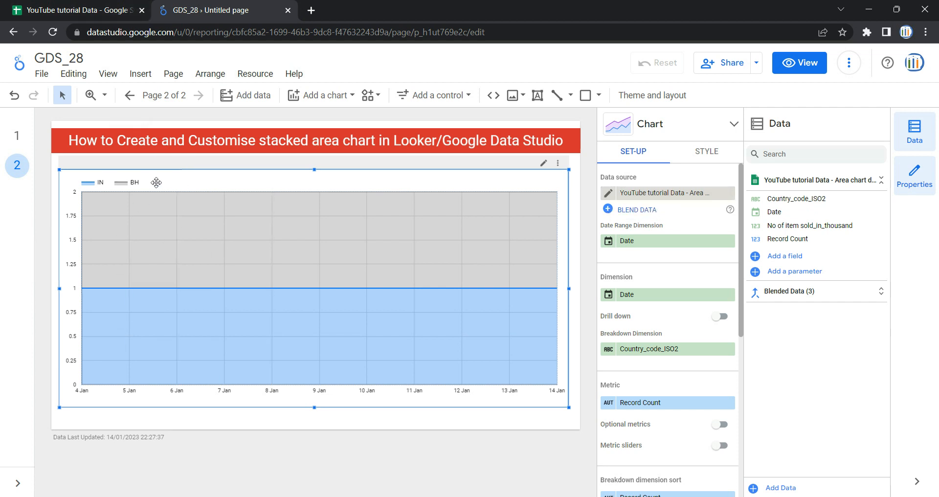
Examine the Country_code_ISO2, No of item sold_in_thousand and Date columns in the source spreadsheet, and return to the report.
{"action": "left_click", "coordinate": [122, 10]}
{"action": "left_click", "coordinate": [88, 169]}
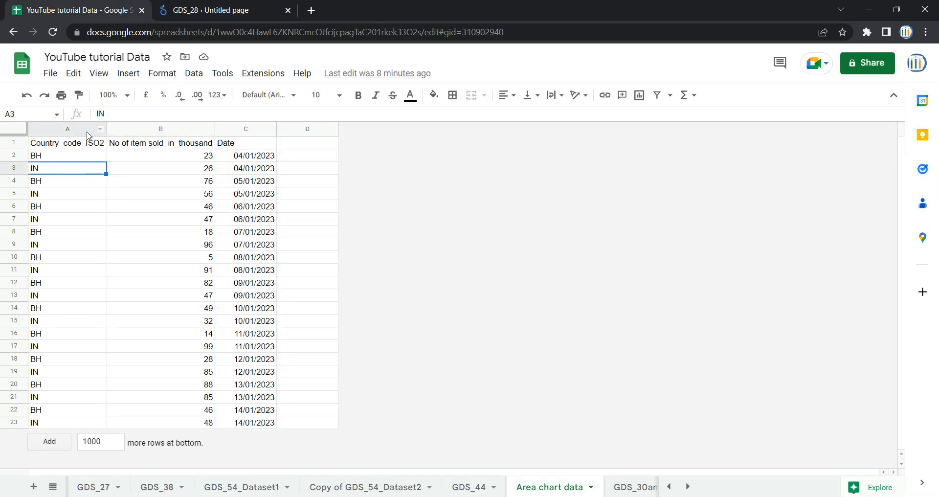
{"action": "left_click", "coordinate": [91, 130]}
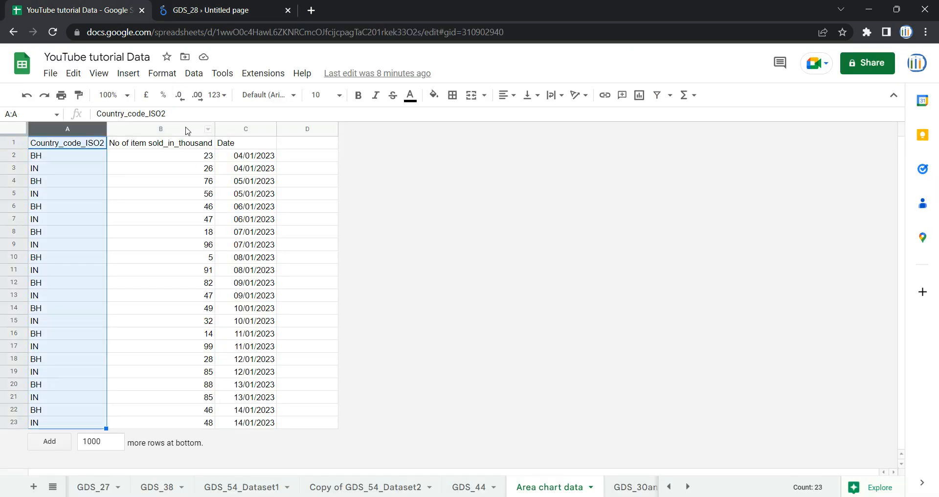
{"action": "left_click", "coordinate": [185, 126]}
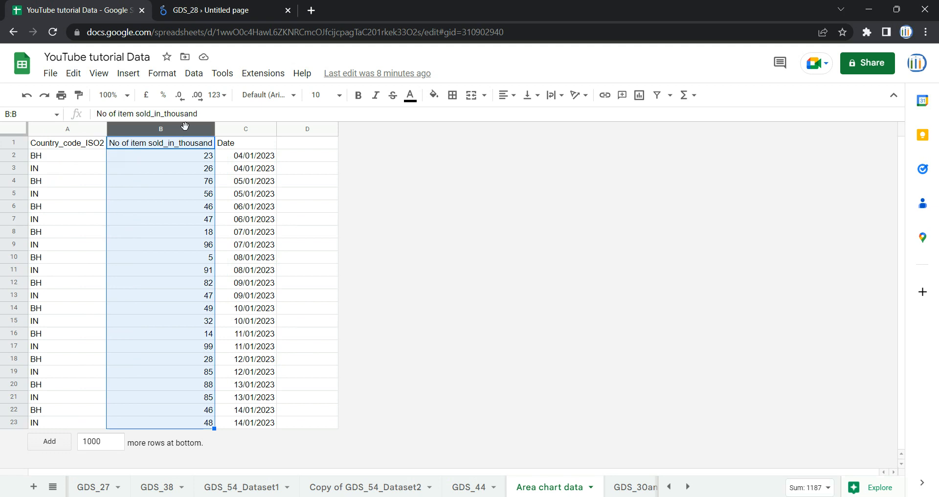
{"action": "left_click", "coordinate": [248, 128]}
{"action": "left_click", "coordinate": [211, 6]}
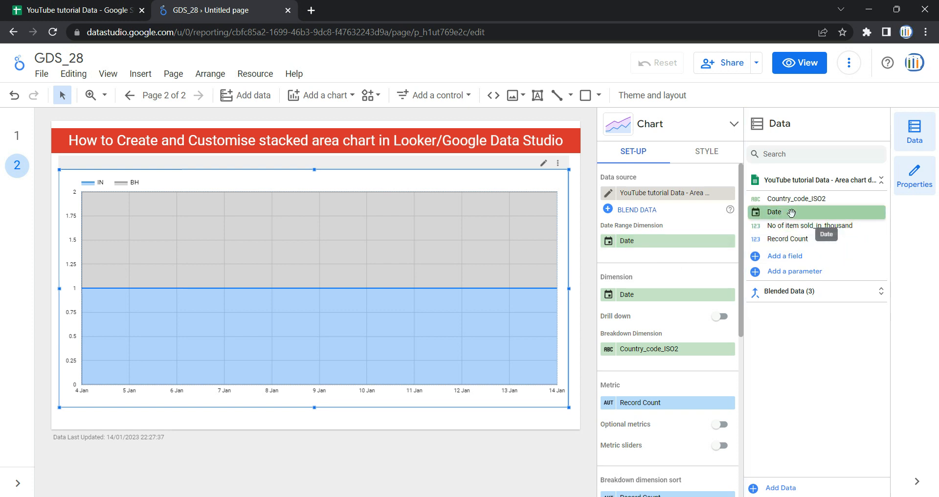
Check an entry in the source spreadsheet's Date column and go back to the report.
{"action": "left_click", "coordinate": [103, 9]}
{"action": "left_click", "coordinate": [261, 198]}
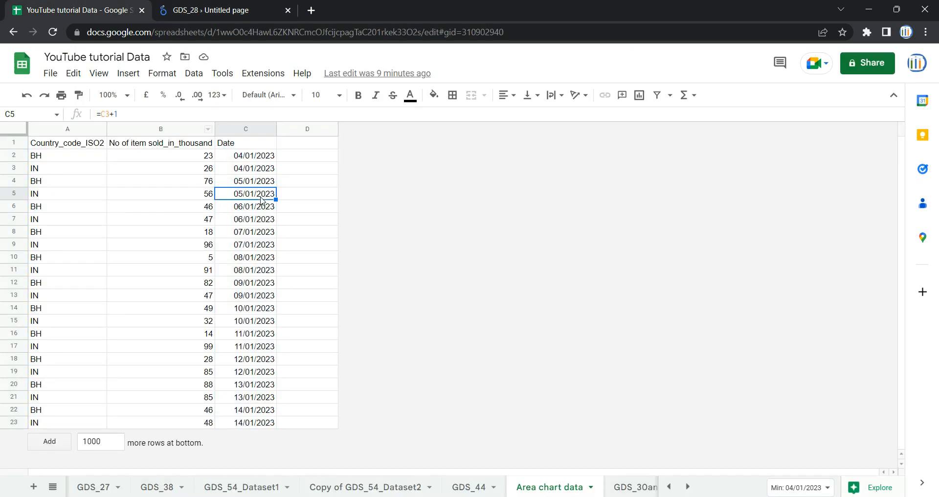
{"action": "left_click", "coordinate": [220, 6]}
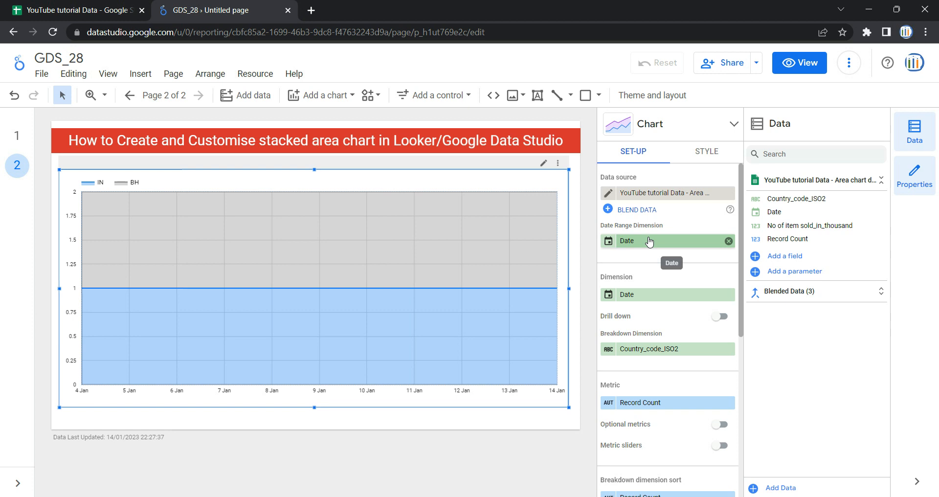
Try drill down on the chart's Date dimension and switch it off again.
{"action": "left_click", "coordinate": [652, 295]}
{"action": "left_click", "coordinate": [664, 337]}
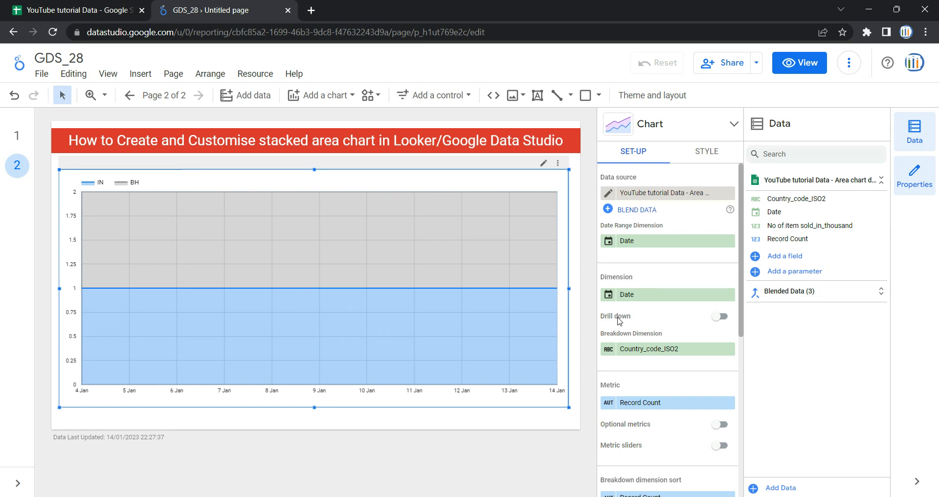
{"action": "left_click", "coordinate": [720, 316]}
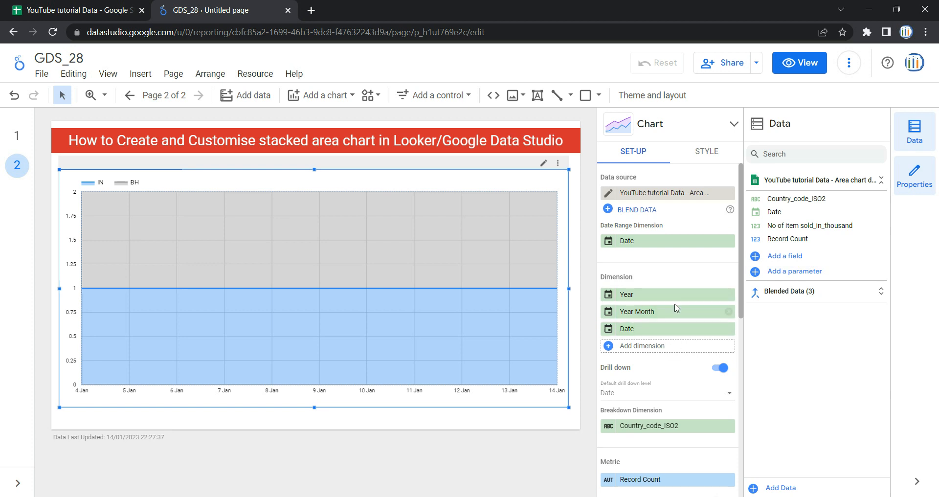
{"action": "left_click", "coordinate": [718, 368]}
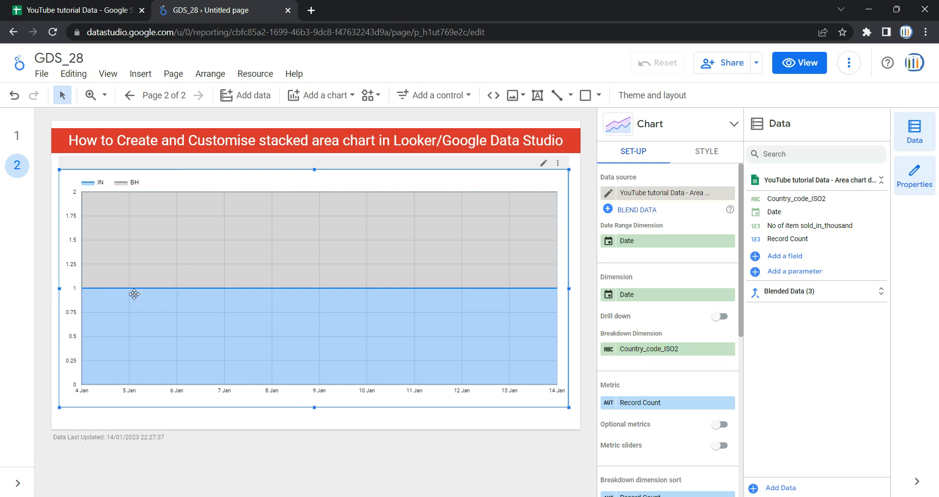
Replace the area chart's Record Count metric with No of item sold_in_thousand.
{"action": "mouse_move", "coordinate": [201, 295]}
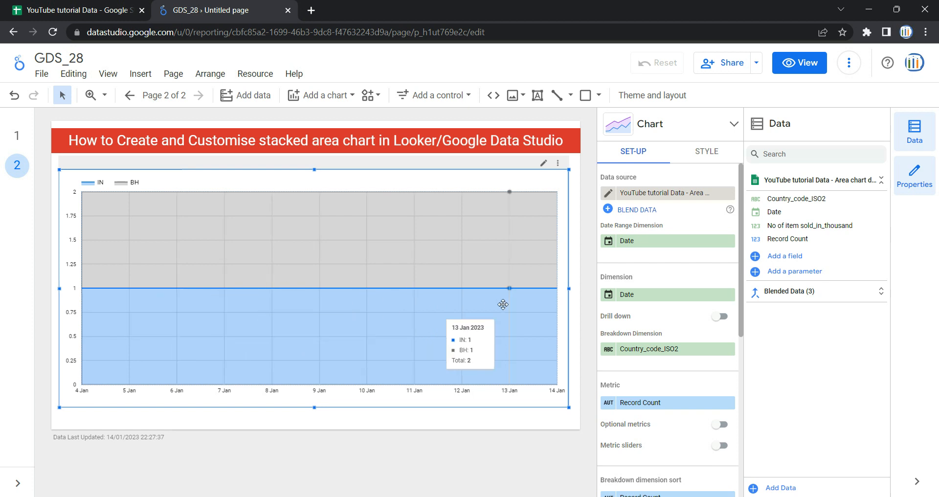
{"action": "left_click", "coordinate": [637, 404]}
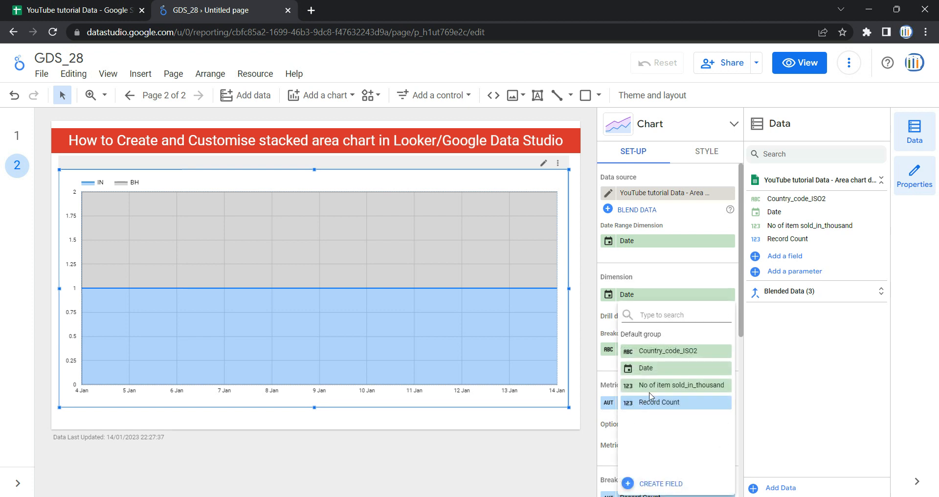
{"action": "left_click", "coordinate": [658, 391]}
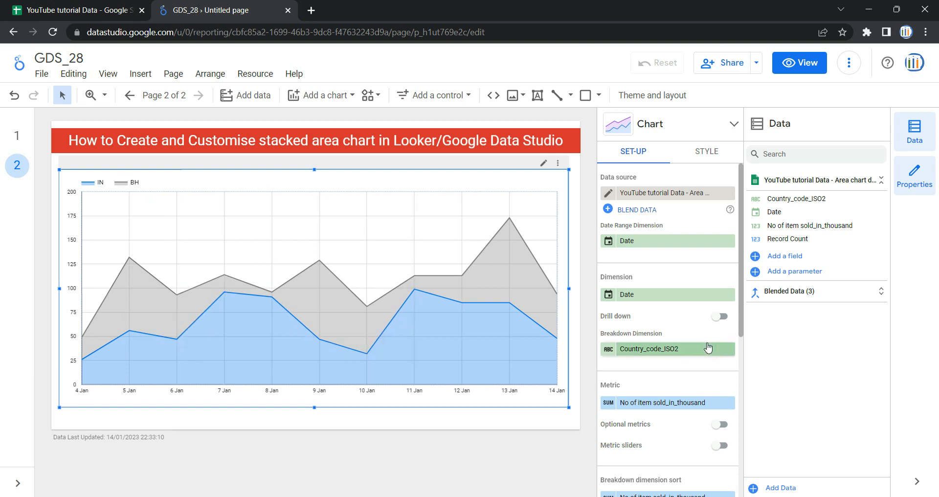
Try optional metrics on the area chart and switch them off again.
{"action": "scroll", "coordinate": [685, 340], "scroll_direction": "down", "scroll_amount": 3}
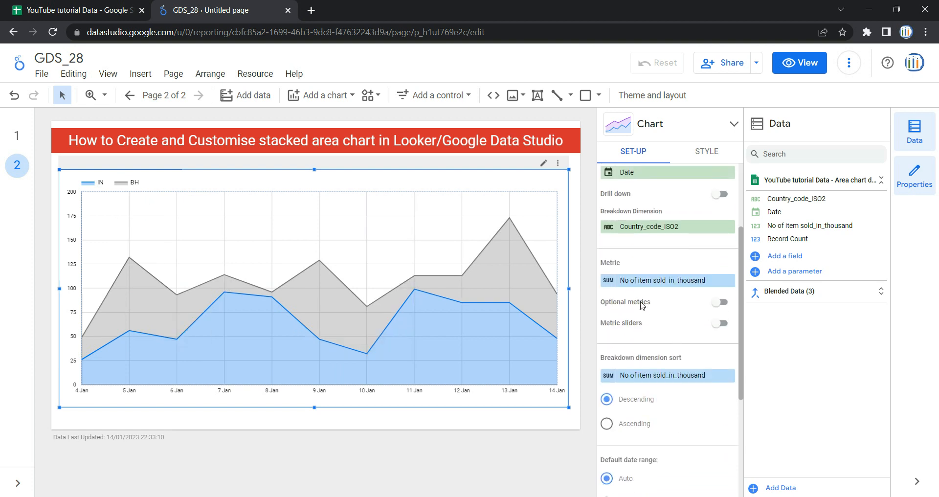
{"action": "left_click", "coordinate": [725, 301]}
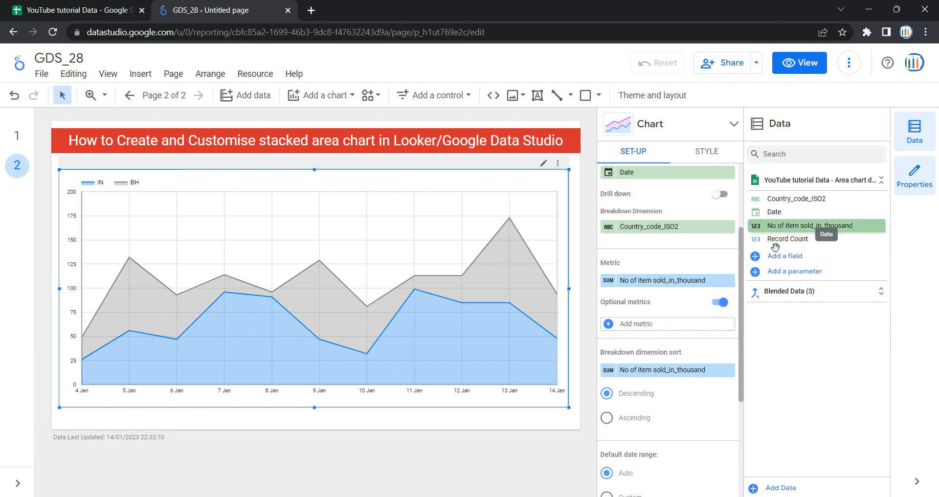
{"action": "left_click", "coordinate": [721, 301]}
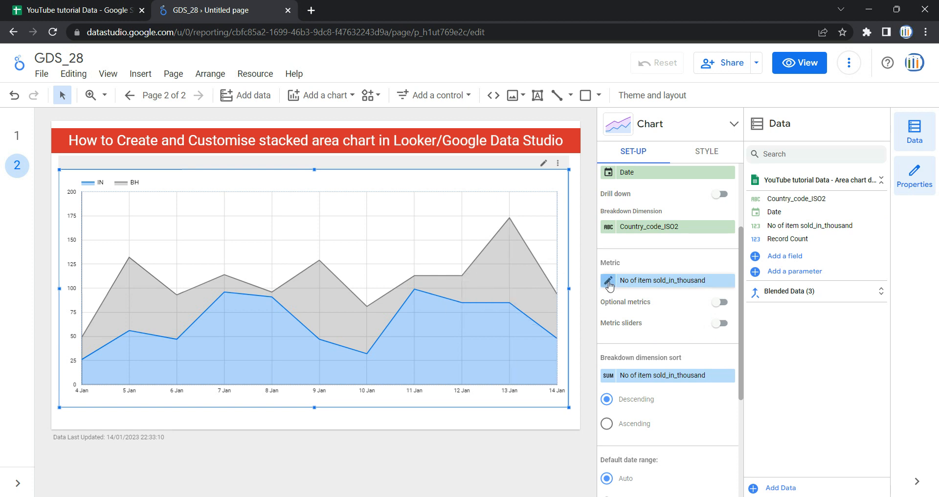
Turn on metric sliders, try limiting No of item sold_in_thousand to a maximum of 52, and clear the limit.
{"action": "left_click", "coordinate": [724, 324]}
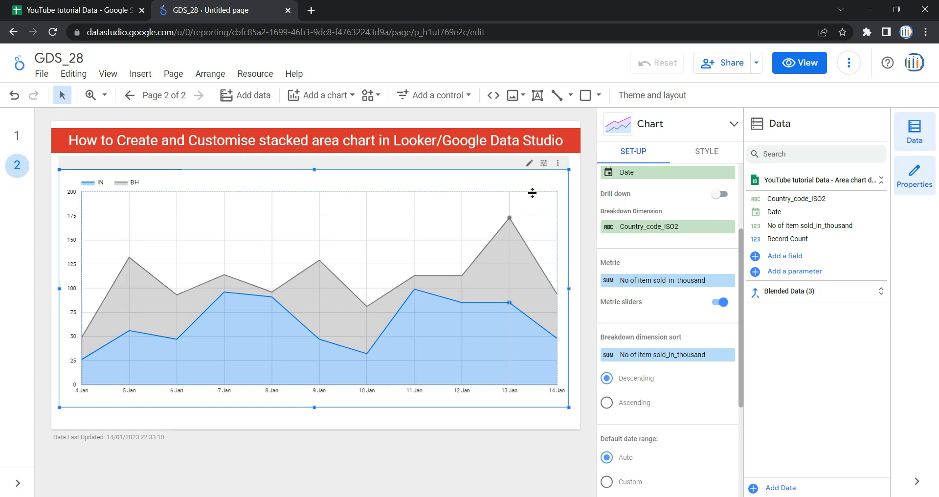
{"action": "left_click", "coordinate": [543, 164]}
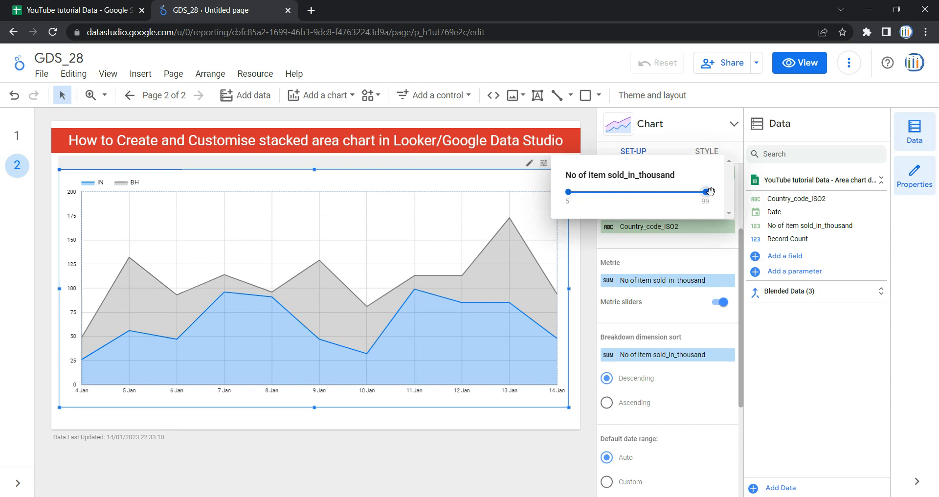
{"action": "left_click_drag", "start_coordinate": [706, 191], "coordinate": [637, 194]}
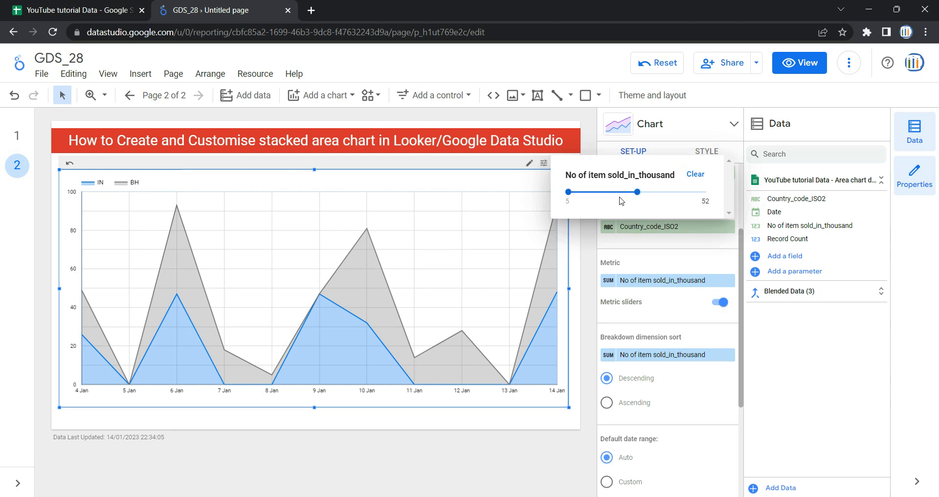
{"action": "left_click", "coordinate": [694, 175]}
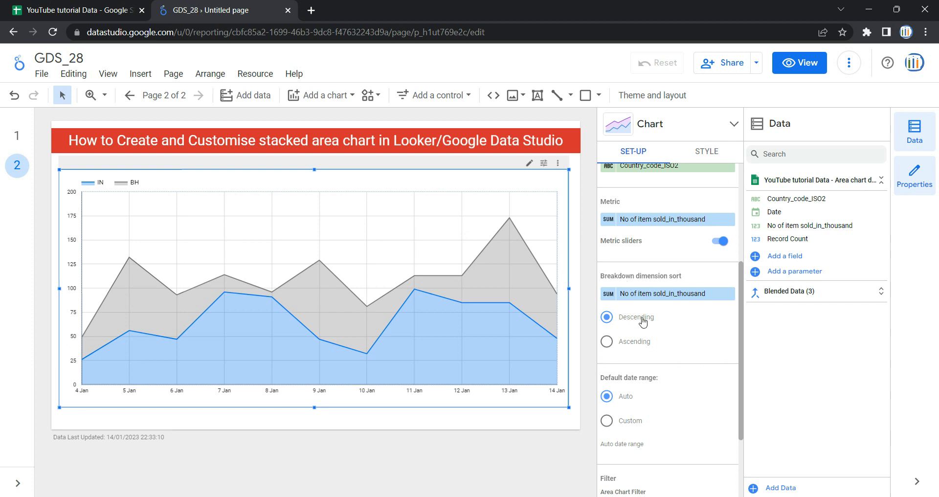
Try sorting the breakdown dimension in ascending order and switch back to descending.
{"action": "left_click", "coordinate": [634, 344]}
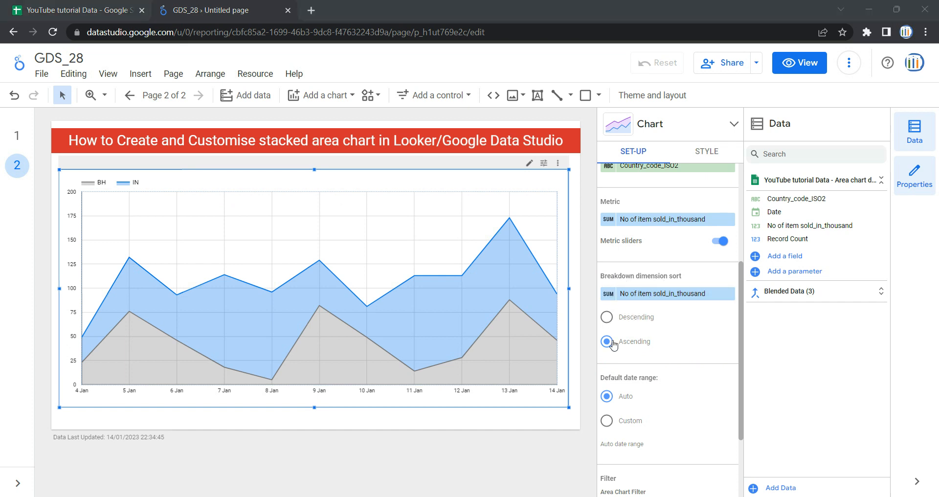
{"action": "left_click", "coordinate": [612, 319]}
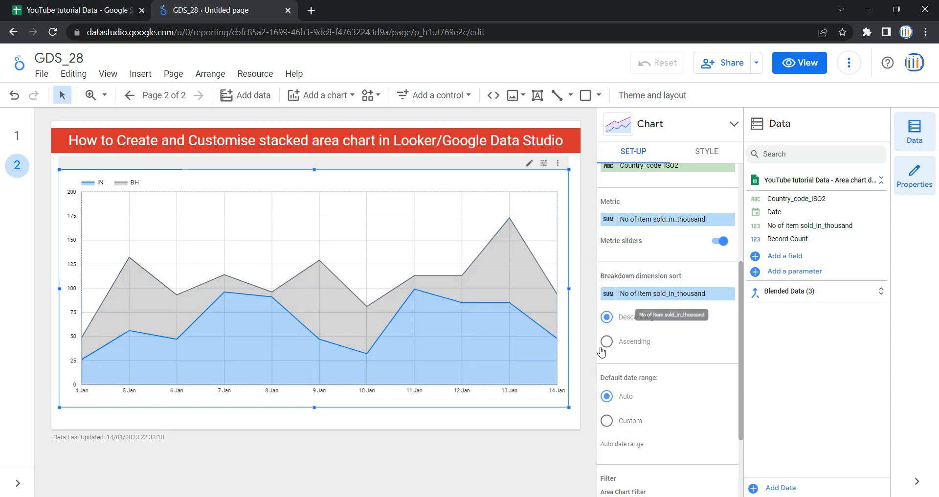
Explore the custom default date range presets and the Advanced option, cancel them, and return the date range to Auto.
{"action": "scroll", "coordinate": [651, 342], "scroll_direction": "down", "scroll_amount": 2}
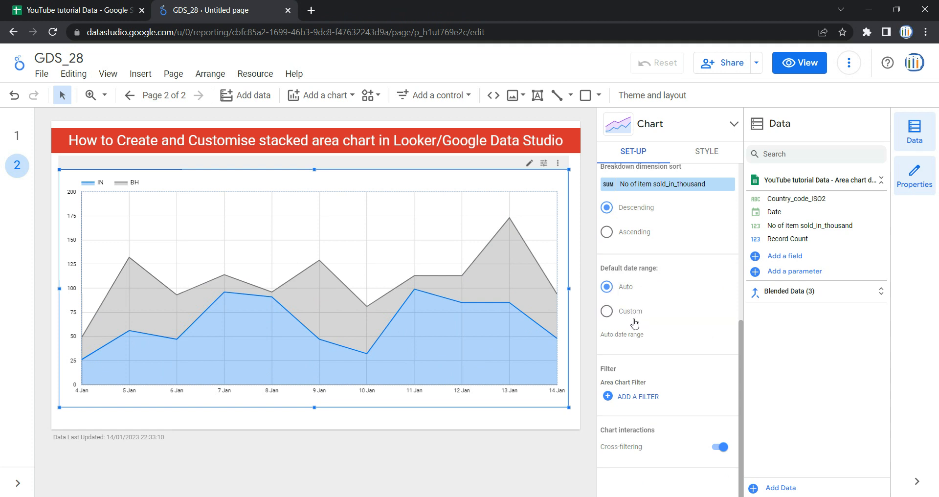
{"action": "left_click", "coordinate": [633, 318]}
{"action": "left_click", "coordinate": [691, 336]}
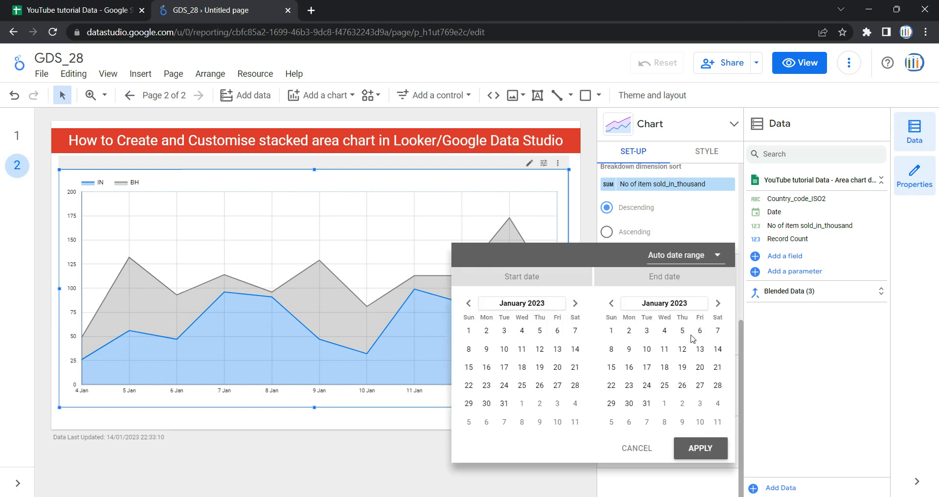
{"action": "left_click", "coordinate": [699, 263]}
{"action": "scroll", "coordinate": [702, 199], "scroll_direction": "up", "scroll_amount": 10}
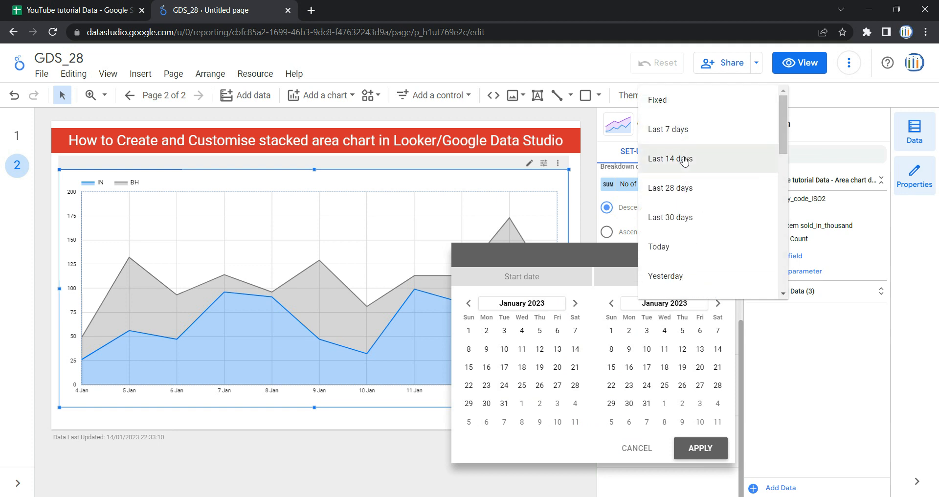
{"action": "scroll", "coordinate": [706, 207], "scroll_direction": "down", "scroll_amount": 10}
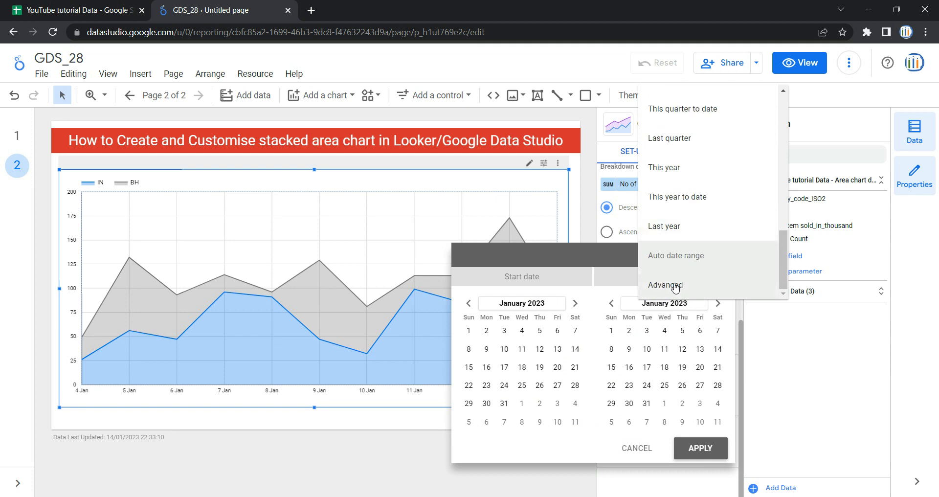
{"action": "left_click", "coordinate": [675, 289]}
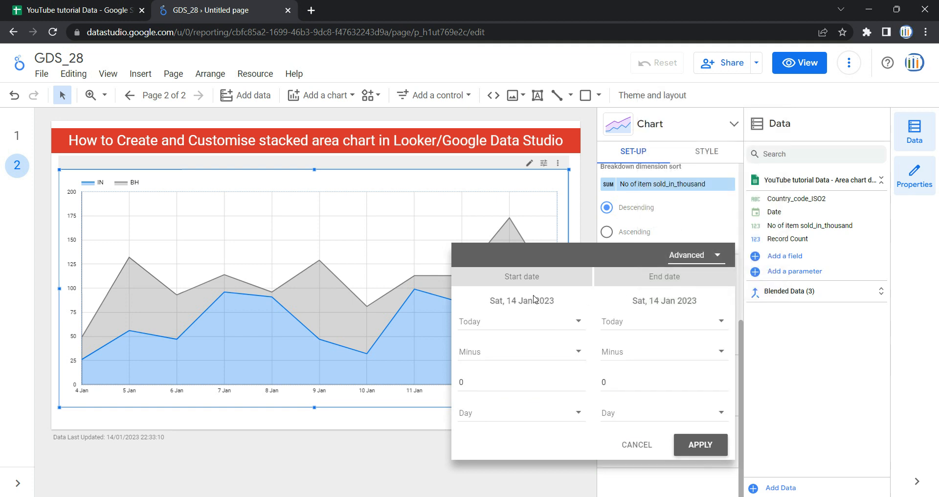
{"action": "left_click", "coordinate": [643, 448]}
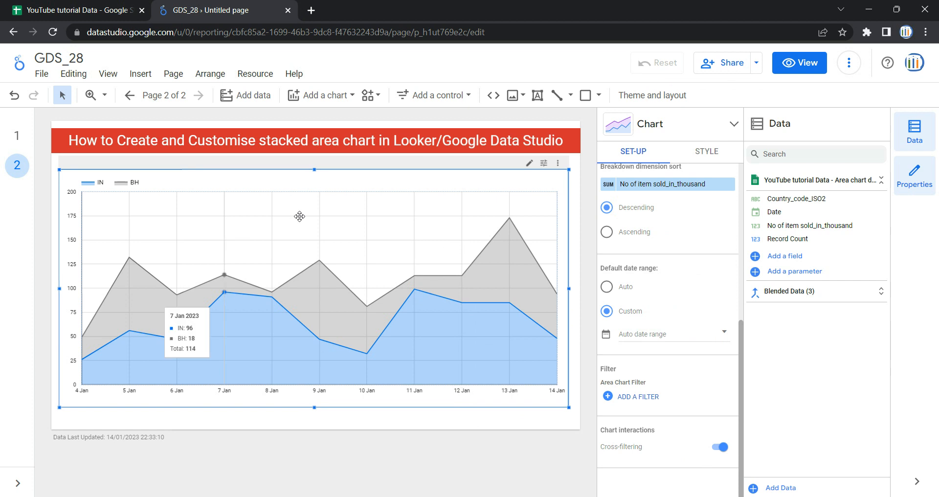
{"action": "left_click", "coordinate": [607, 289]}
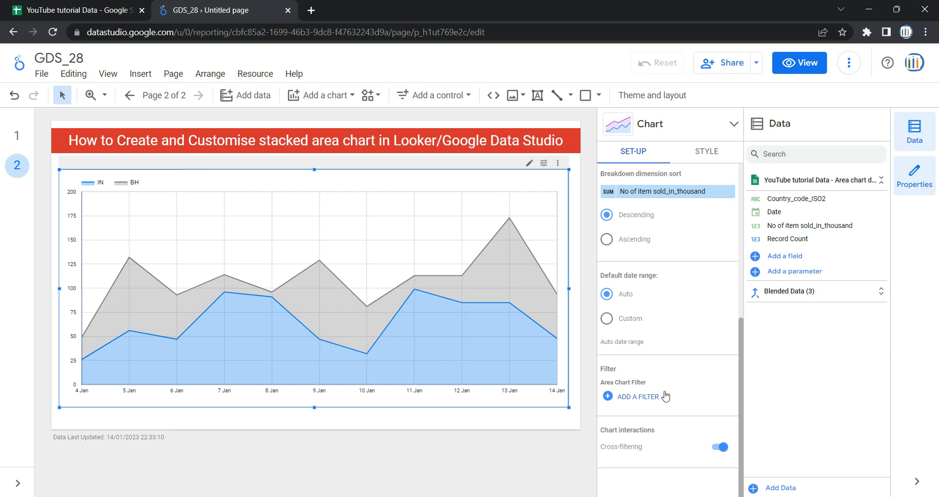
Try creating a chart filter that excludes Country_code_ISO2 with an Equal to (=) condition, and leave it unsaved.
{"action": "left_click", "coordinate": [632, 400]}
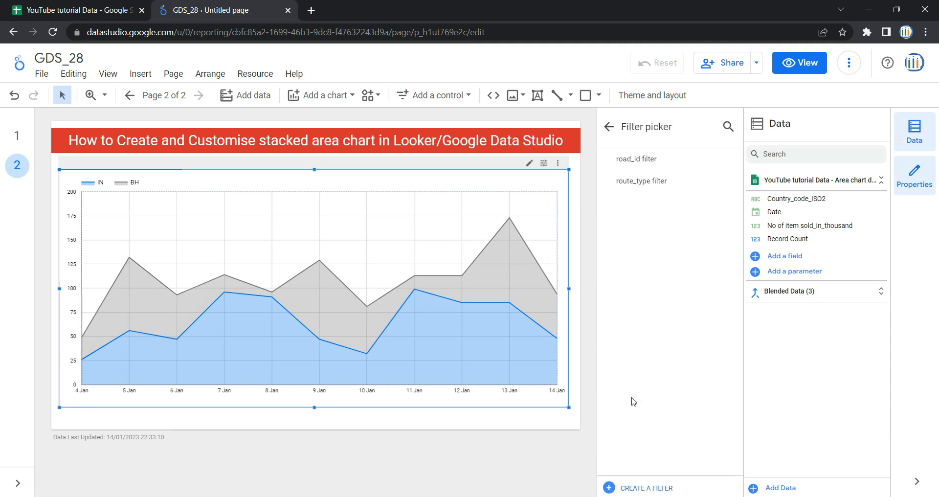
{"action": "left_click", "coordinate": [646, 489]}
{"action": "left_click", "coordinate": [138, 301]}
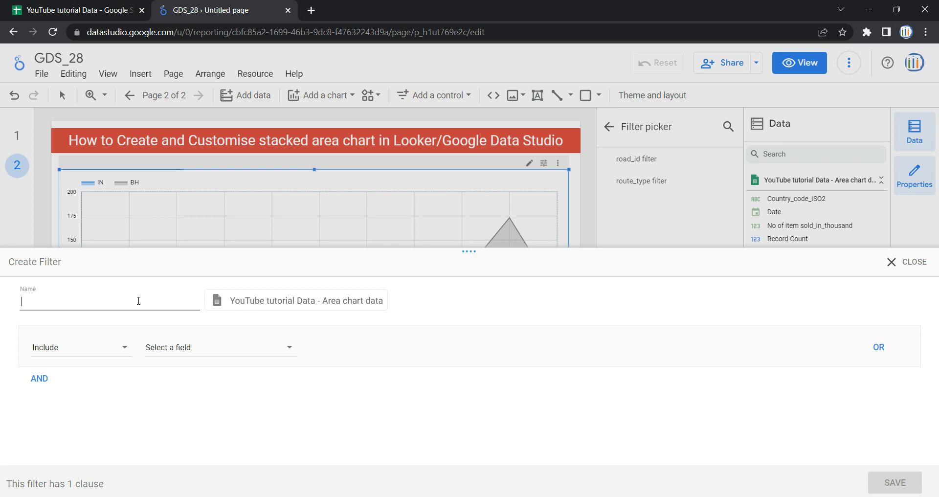
{"action": "left_click", "coordinate": [93, 345]}
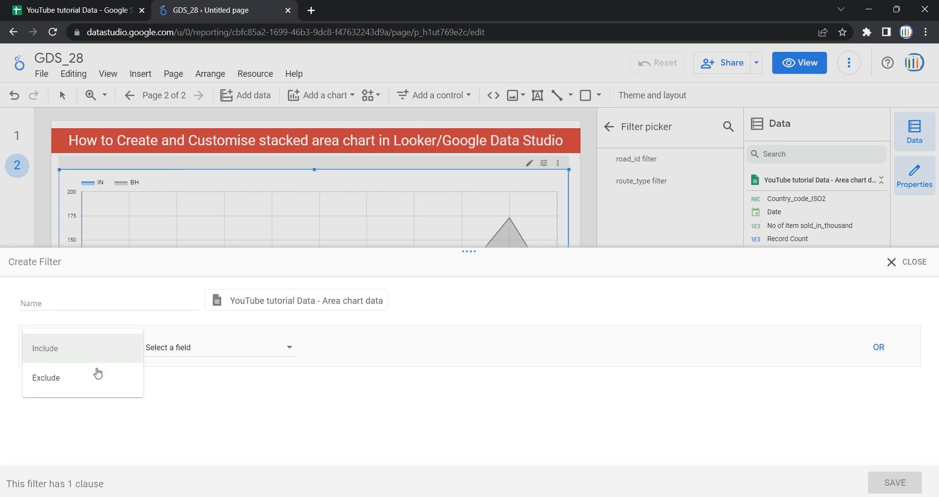
{"action": "left_click", "coordinate": [96, 372]}
{"action": "left_click", "coordinate": [190, 354]}
{"action": "left_click", "coordinate": [320, 390]}
{"action": "left_click", "coordinate": [214, 347]}
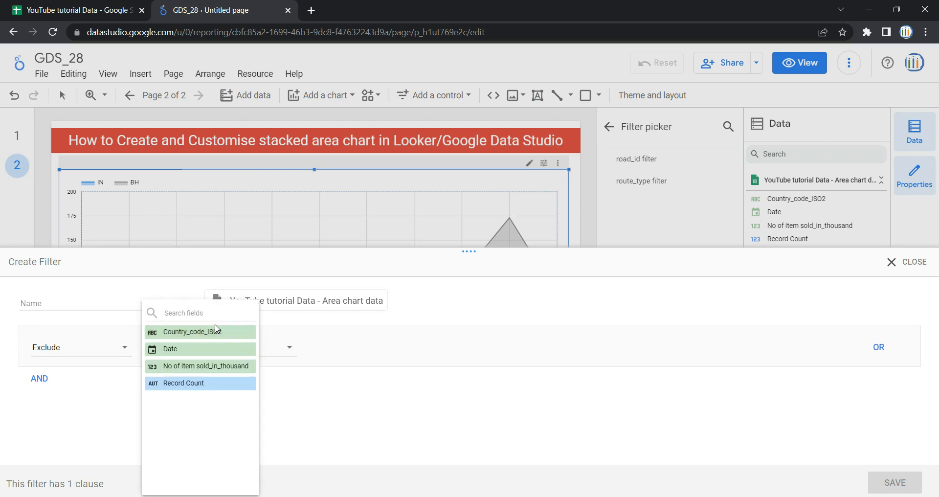
{"action": "left_click", "coordinate": [218, 332]}
{"action": "left_click", "coordinate": [376, 358]}
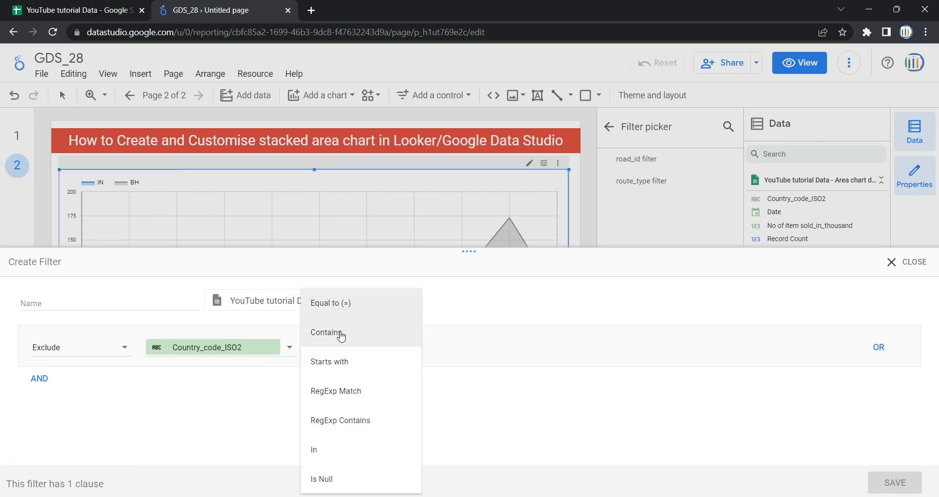
{"action": "left_click", "coordinate": [361, 309]}
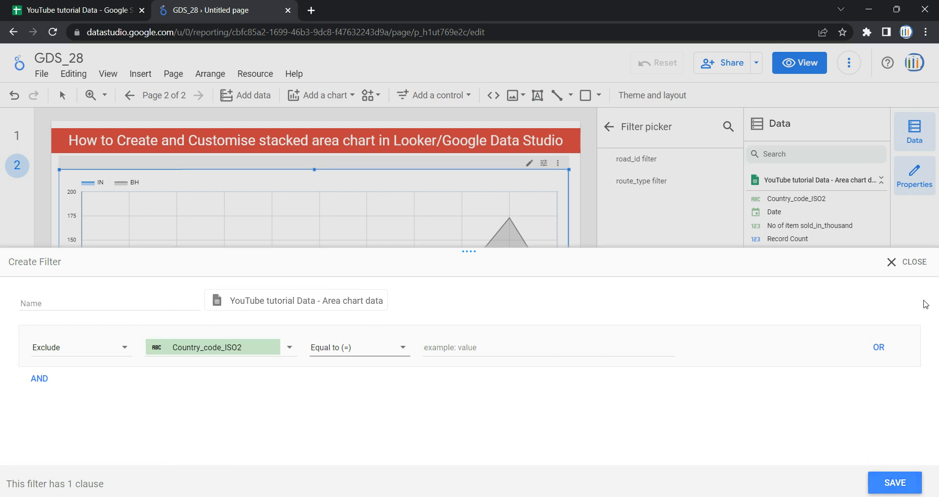
{"action": "left_click", "coordinate": [907, 266]}
{"action": "left_click", "coordinate": [630, 296]}
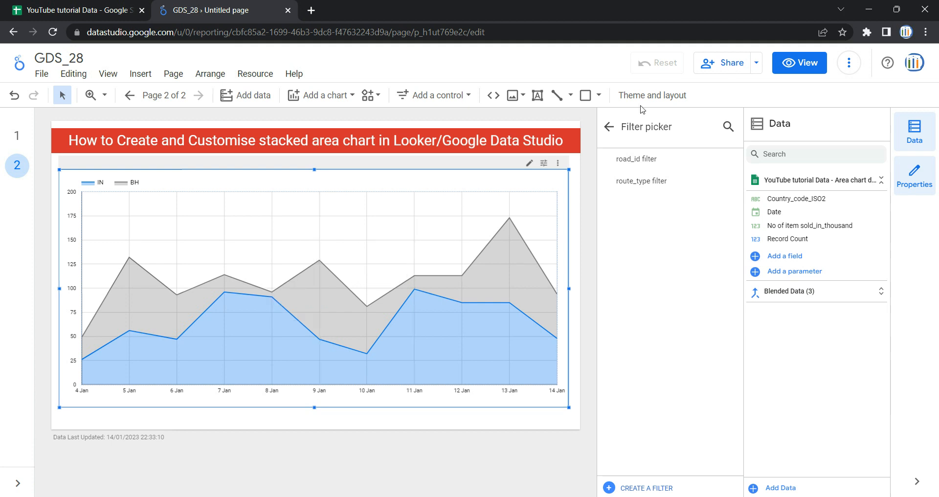
{"action": "left_click", "coordinate": [611, 128]}
Preview the report with the page list collapsed, trying the No of item sold_in_thousand slider at a maximum of 33 and resetting it to 99.
{"action": "scroll", "coordinate": [691, 314], "scroll_direction": "up", "scroll_amount": 6}
{"action": "left_click", "coordinate": [702, 154]}
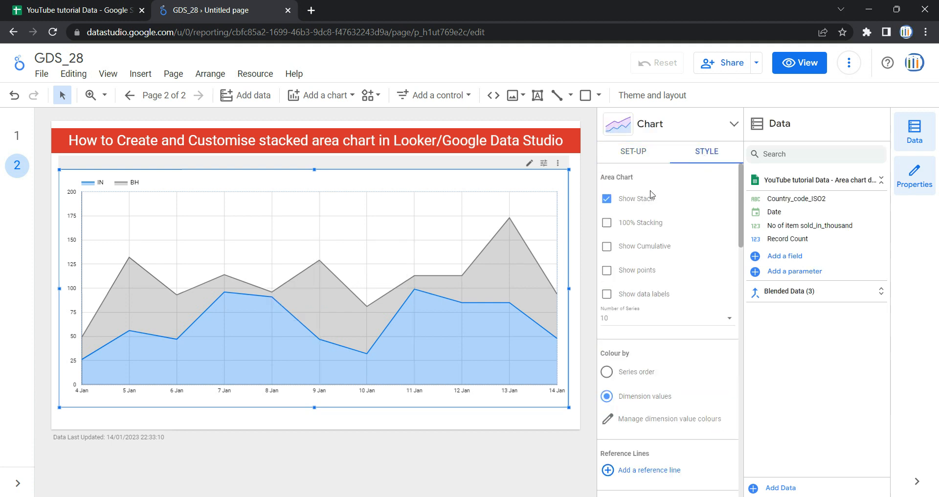
{"action": "left_click", "coordinate": [794, 66]}
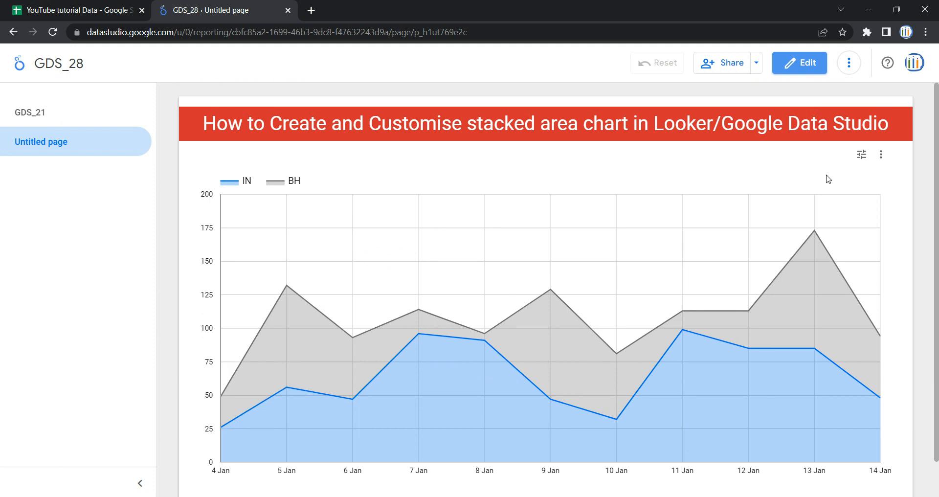
{"action": "mouse_move", "coordinate": [868, 157]}
{"action": "left_click_drag", "start_coordinate": [824, 180], "coordinate": [732, 192]}
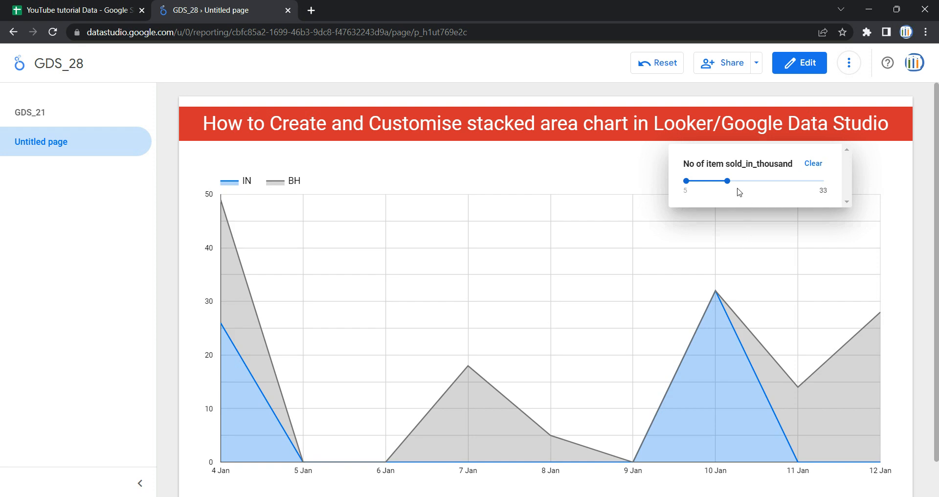
{"action": "left_click_drag", "start_coordinate": [727, 181], "coordinate": [831, 179]}
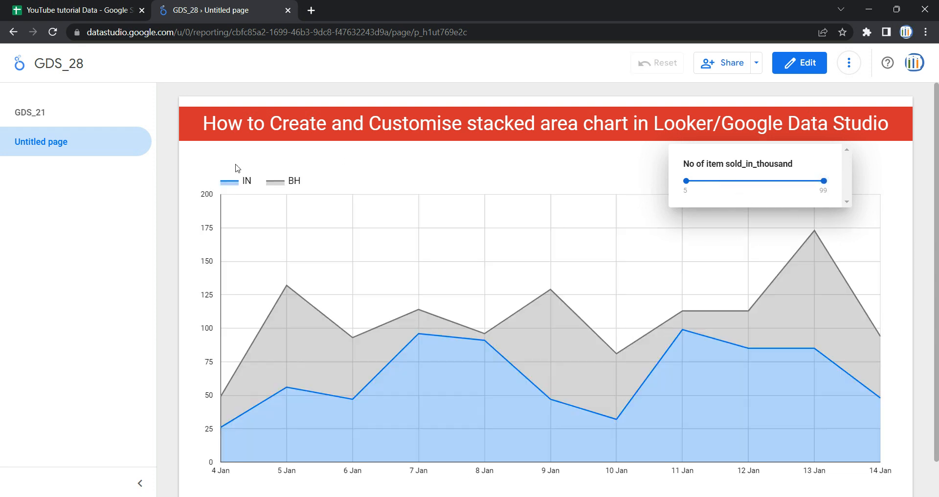
{"action": "left_click", "coordinate": [167, 175]}
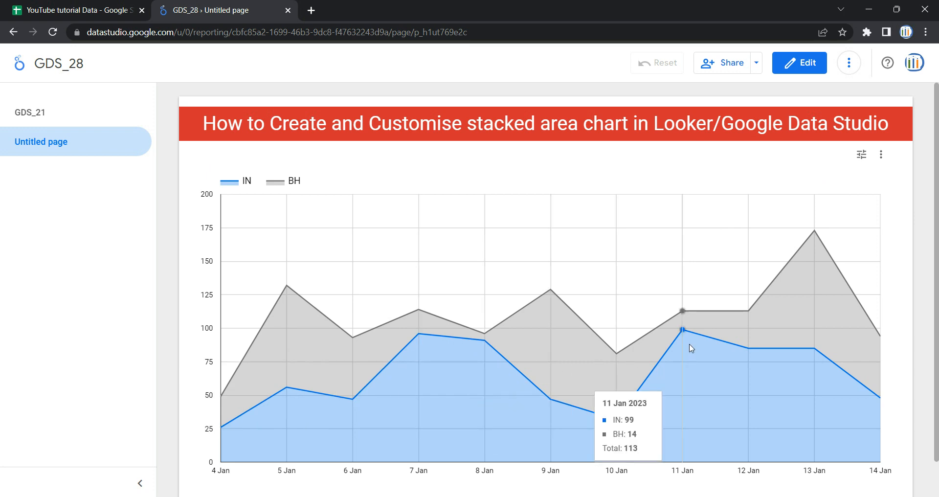
{"action": "left_click", "coordinate": [139, 483]}
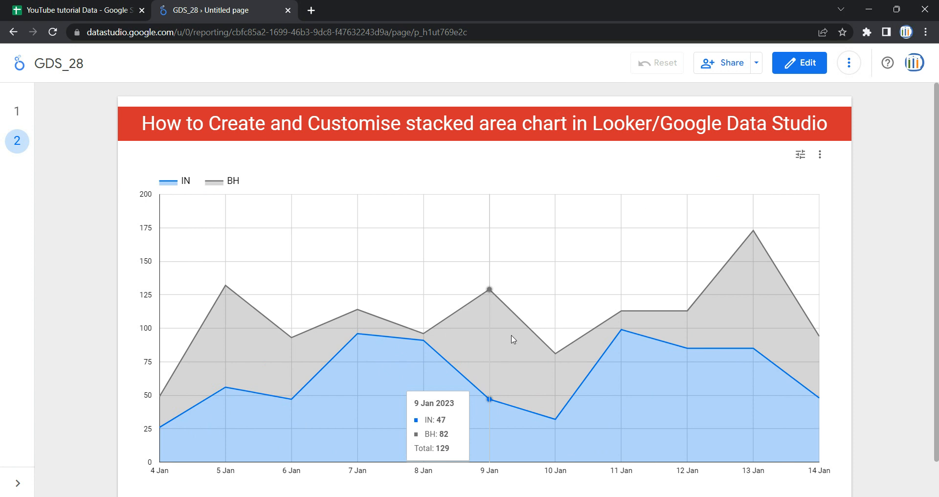
Return to editing the report and open the area chart's style settings.
{"action": "left_click", "coordinate": [806, 64]}
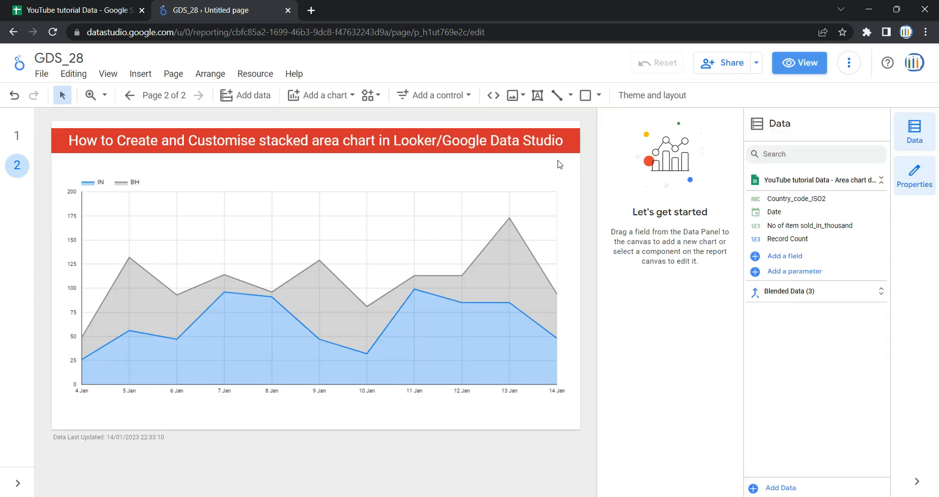
{"action": "left_click", "coordinate": [546, 185]}
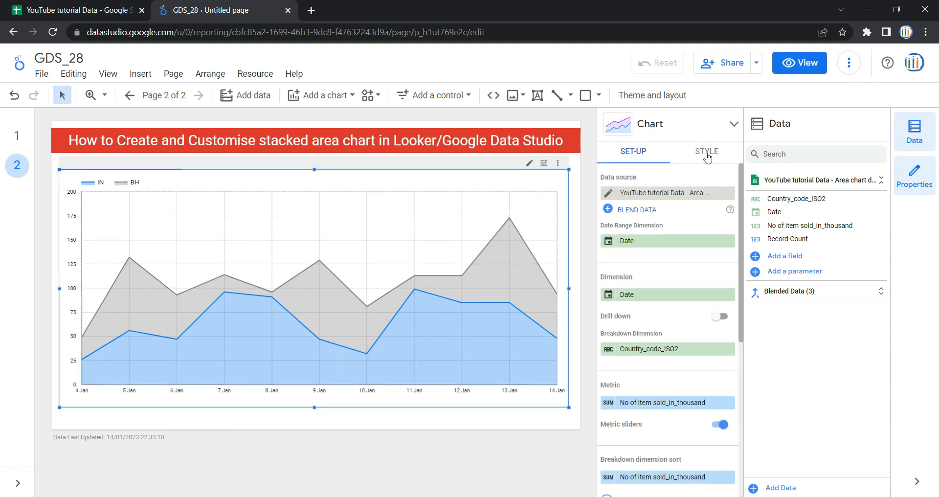
{"action": "left_click", "coordinate": [706, 155]}
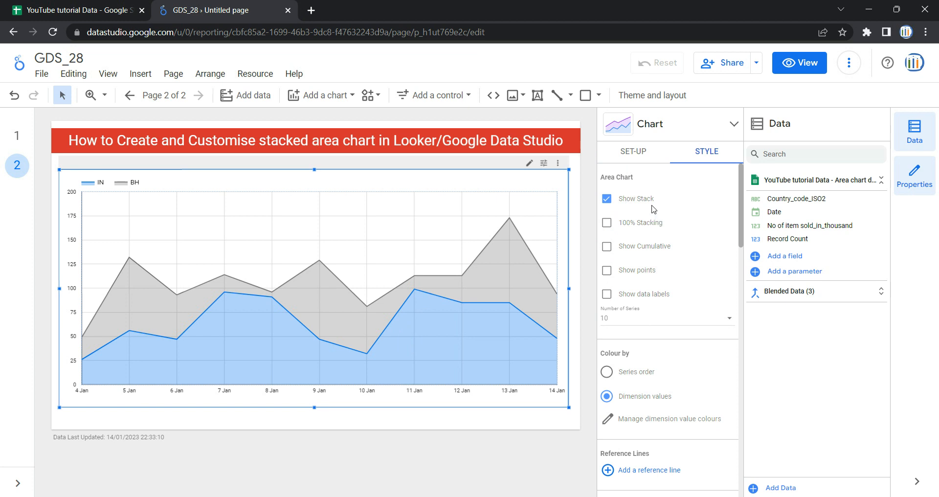
Try the 100% Stacking and Show Cumulative options on the area chart one at a time, switching each off again.
{"action": "mouse_move", "coordinate": [460, 312]}
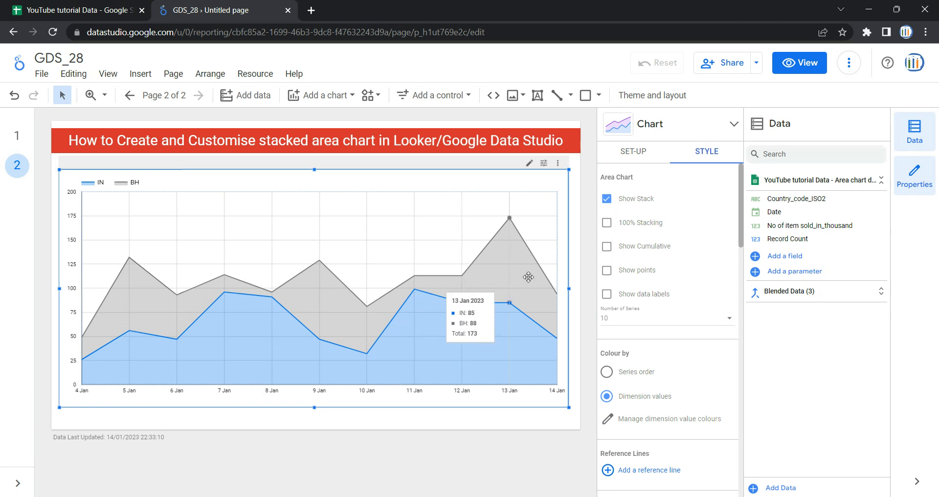
{"action": "left_click", "coordinate": [615, 228]}
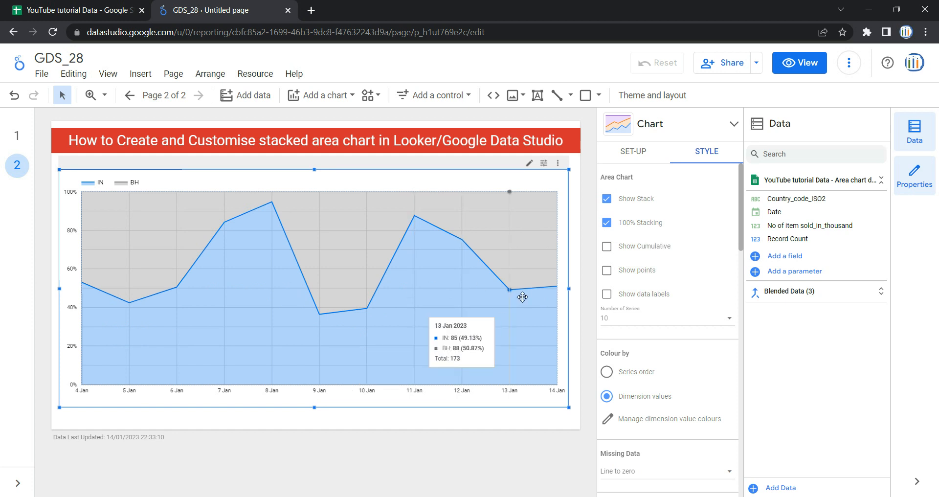
{"action": "left_click", "coordinate": [627, 226]}
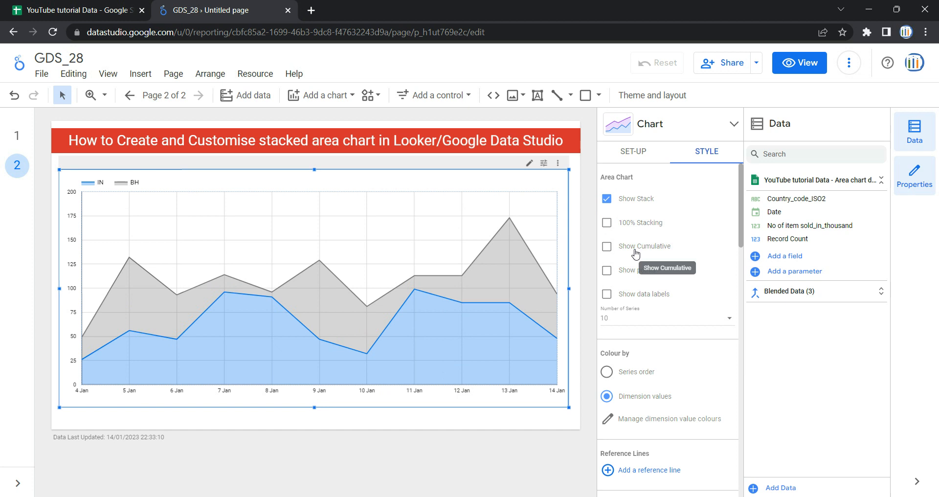
{"action": "left_click", "coordinate": [635, 253]}
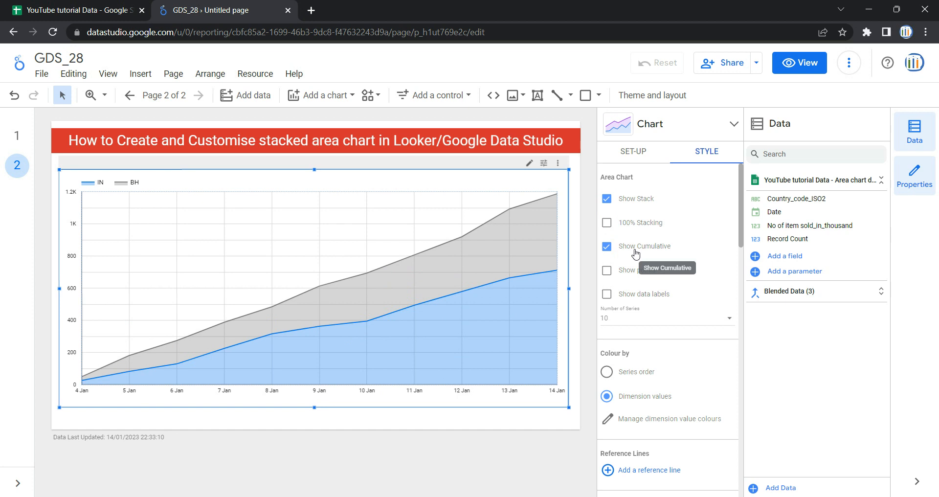
{"action": "left_click", "coordinate": [635, 254]}
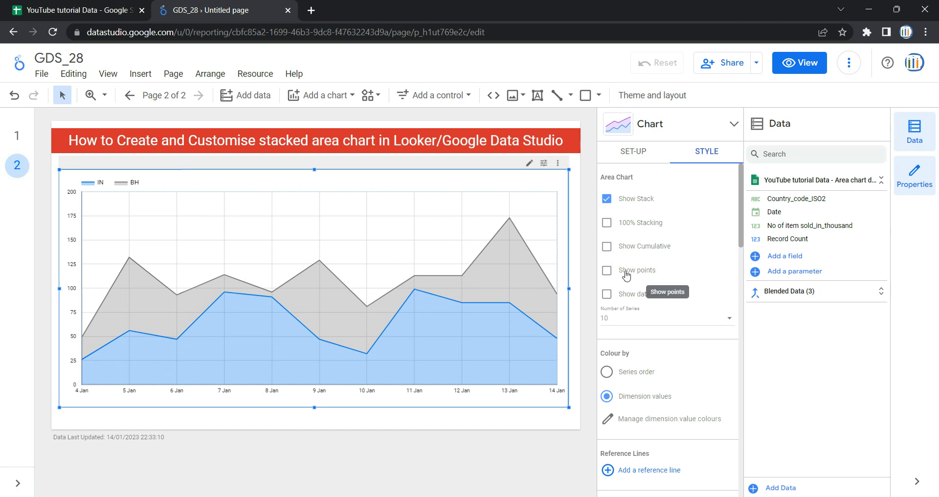
Show points on the area chart, preview the report, and return to the chart's style settings in edit mode.
{"action": "left_click", "coordinate": [626, 275]}
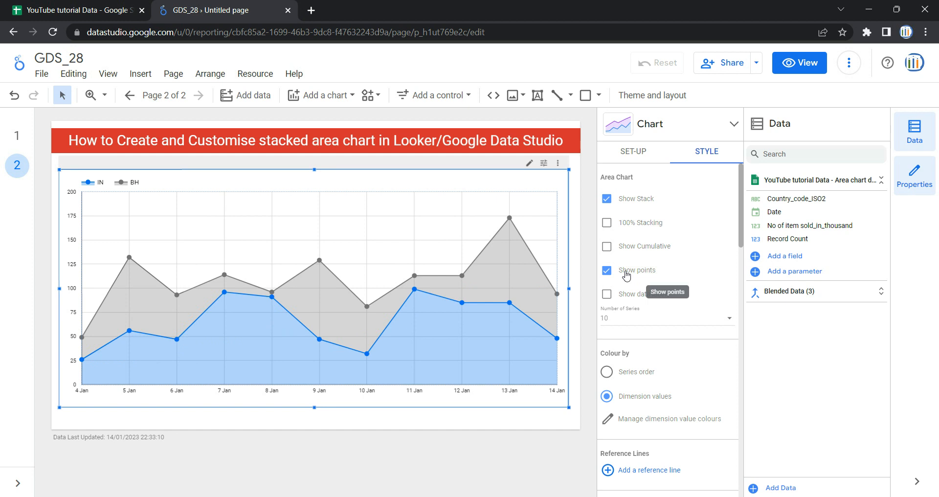
{"action": "left_click", "coordinate": [799, 62]}
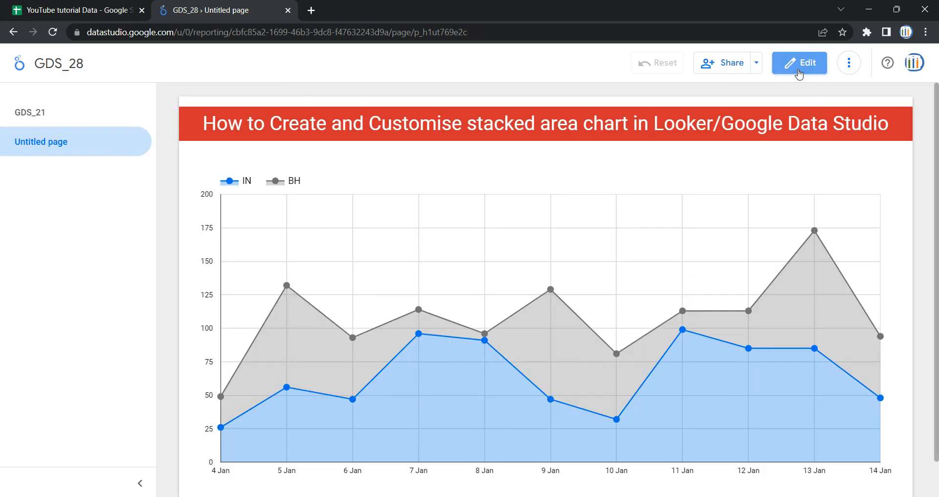
{"action": "mouse_move", "coordinate": [557, 292]}
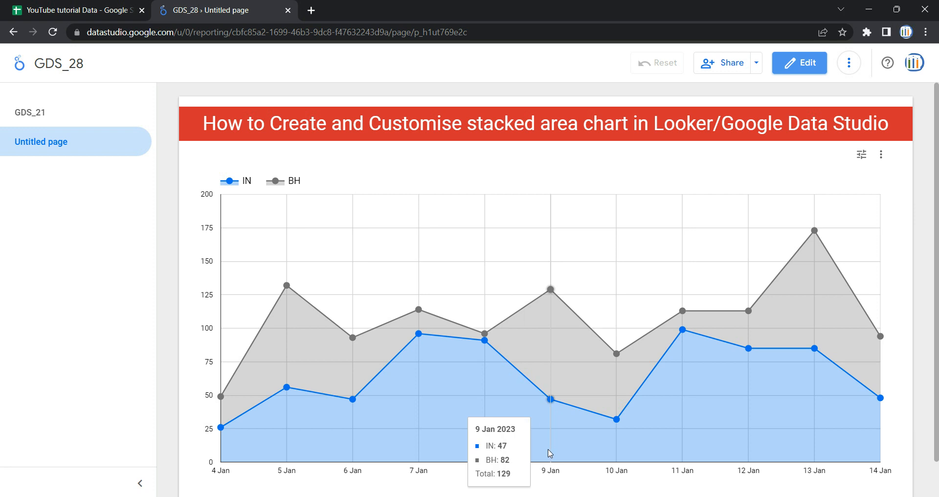
{"action": "left_click", "coordinate": [790, 63]}
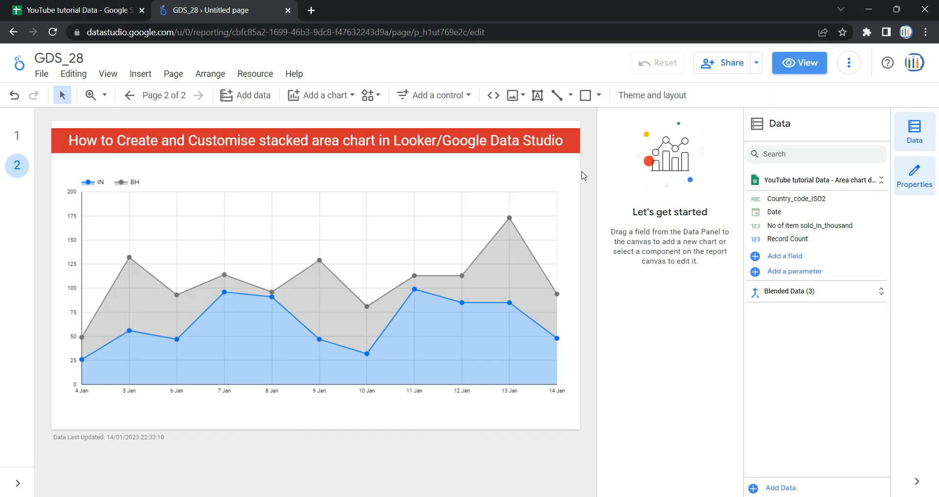
{"action": "left_click", "coordinate": [552, 177]}
{"action": "left_click", "coordinate": [704, 151]}
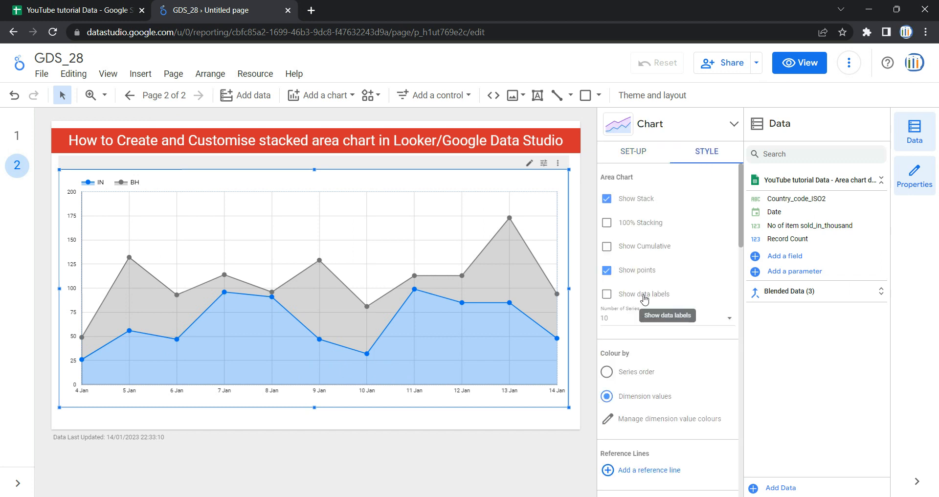
Show data labels on the area chart and enable compact numbers for them.
{"action": "left_click", "coordinate": [644, 296]}
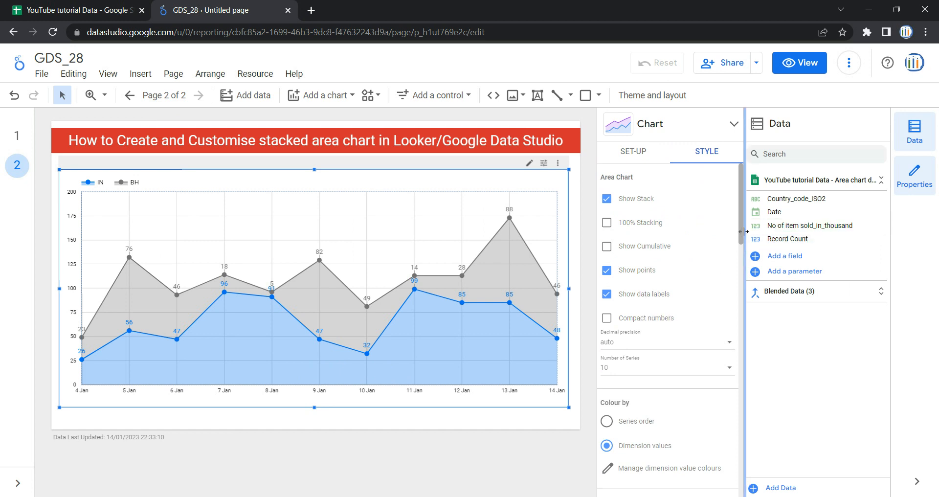
{"action": "scroll", "coordinate": [743, 234], "scroll_direction": "down", "scroll_amount": 2}
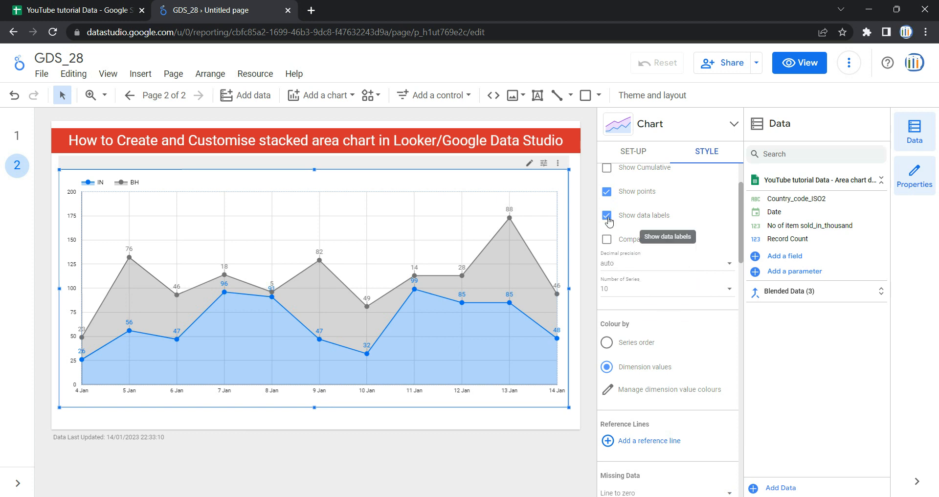
{"action": "left_click", "coordinate": [638, 242]}
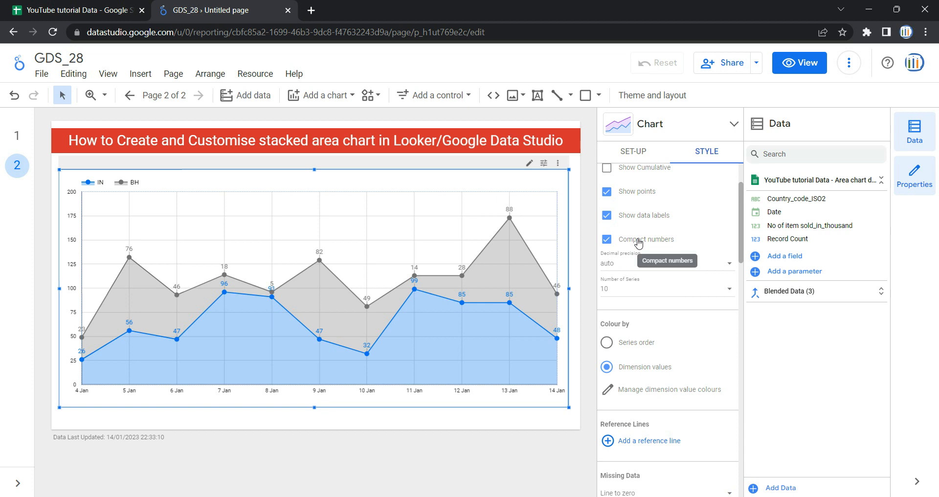
Try a decimal precision of 2 for the data labels, and set it to 0.
{"action": "left_click", "coordinate": [654, 270]}
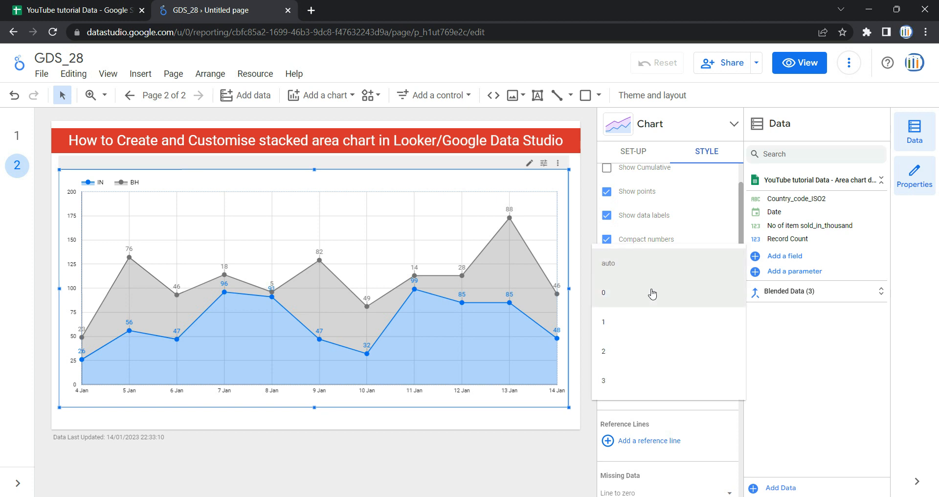
{"action": "left_click", "coordinate": [650, 347]}
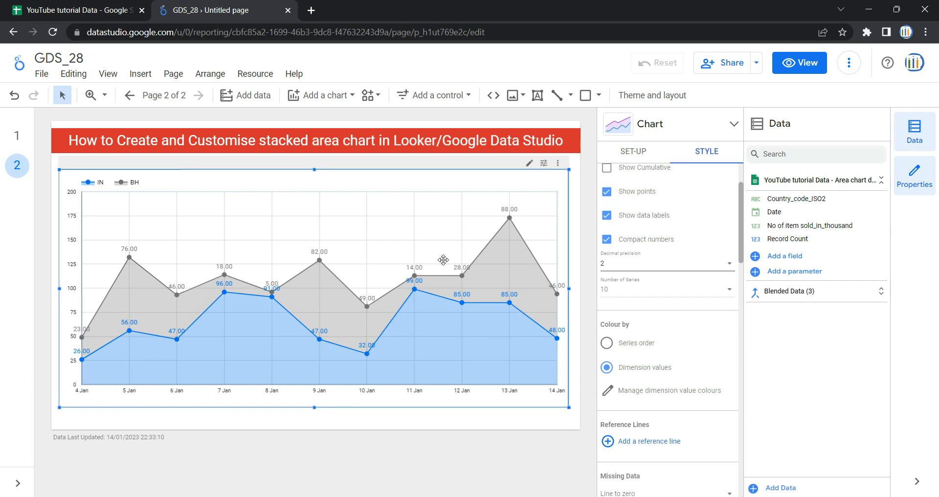
{"action": "left_click", "coordinate": [648, 269]}
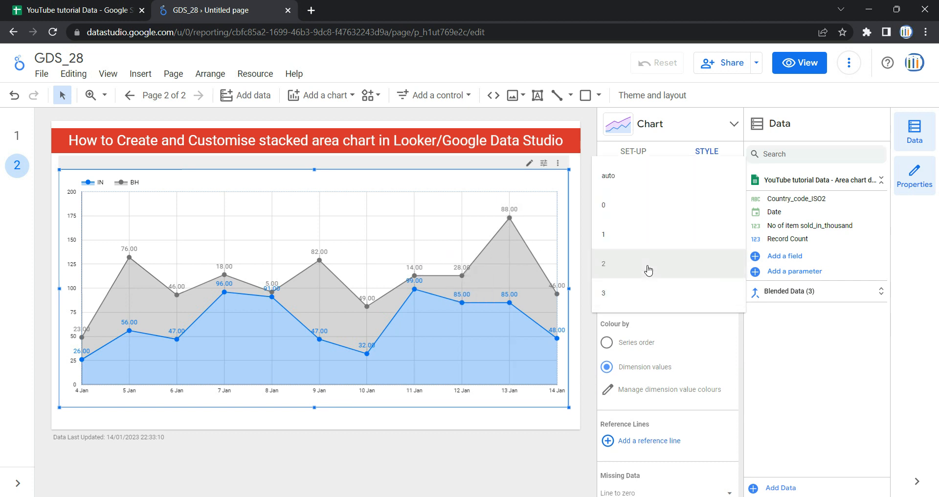
{"action": "left_click", "coordinate": [645, 207]}
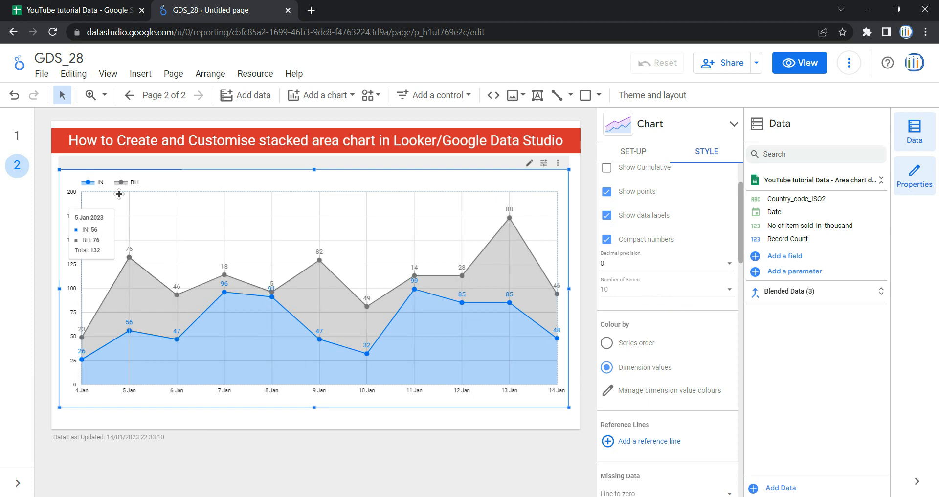
Try limiting the chart's number of series to 1, look through the other available counts, and restore it to 10.
{"action": "left_click", "coordinate": [690, 292]}
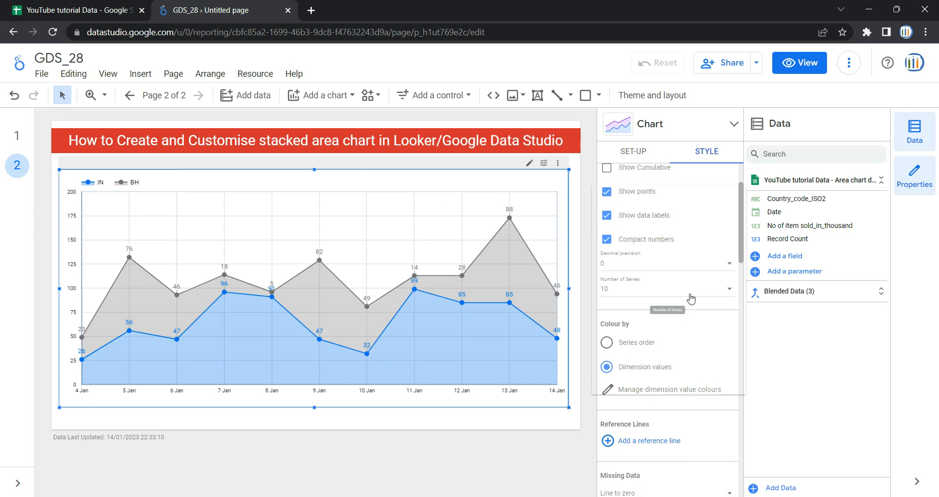
{"action": "scroll", "coordinate": [690, 295], "scroll_direction": "up", "scroll_amount": 3}
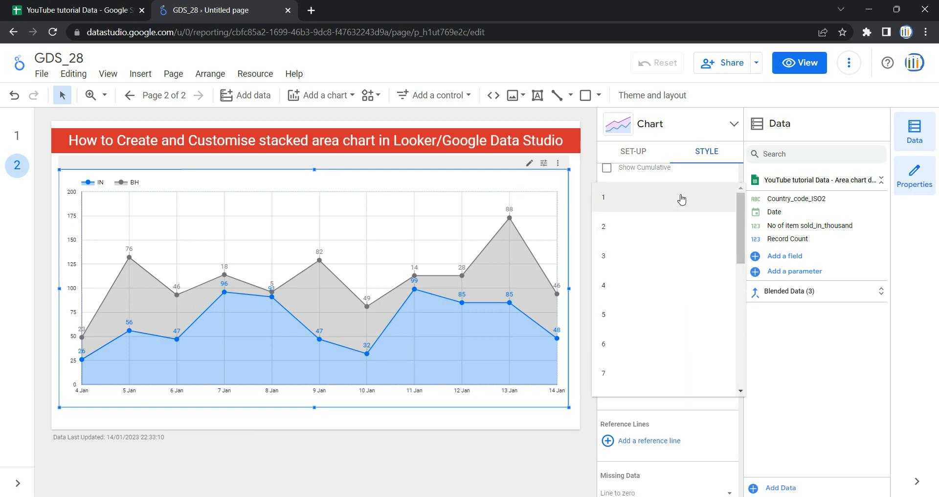
{"action": "left_click", "coordinate": [680, 196]}
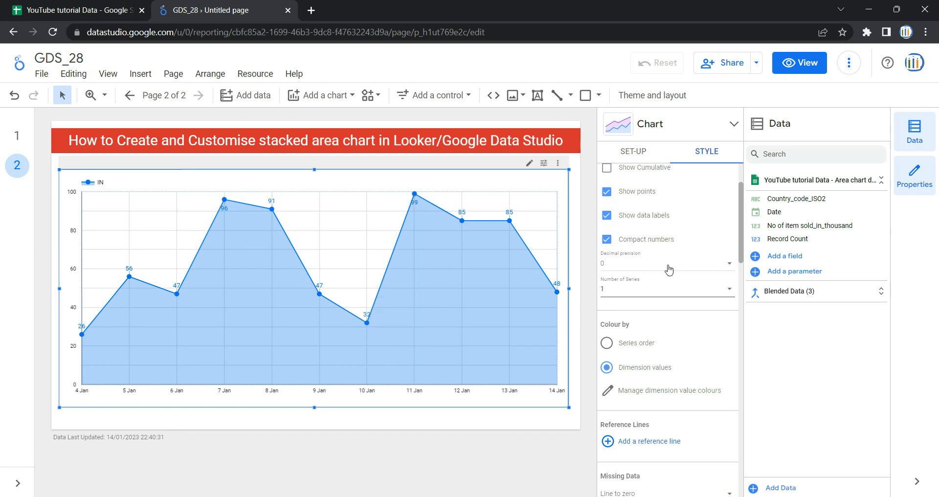
{"action": "left_click", "coordinate": [647, 291]}
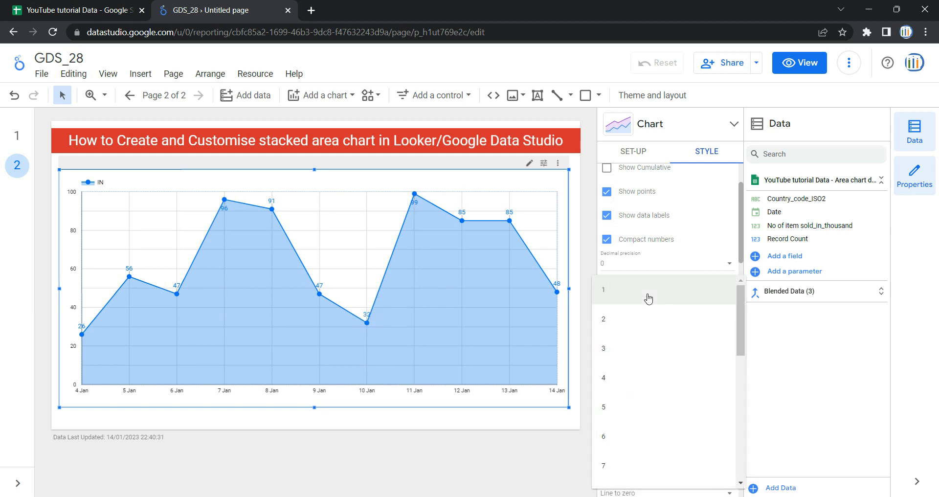
{"action": "scroll", "coordinate": [650, 318], "scroll_direction": "down", "scroll_amount": 8}
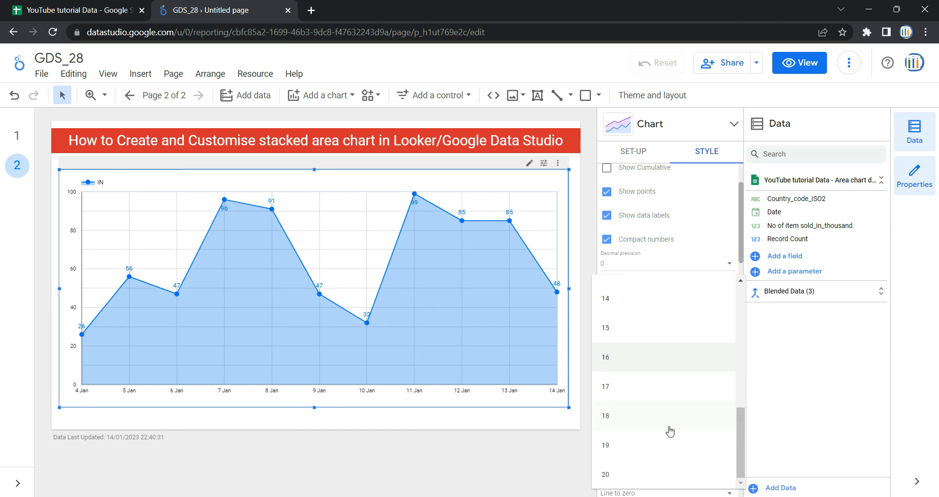
{"action": "scroll", "coordinate": [662, 479], "scroll_direction": "up", "scroll_amount": 8}
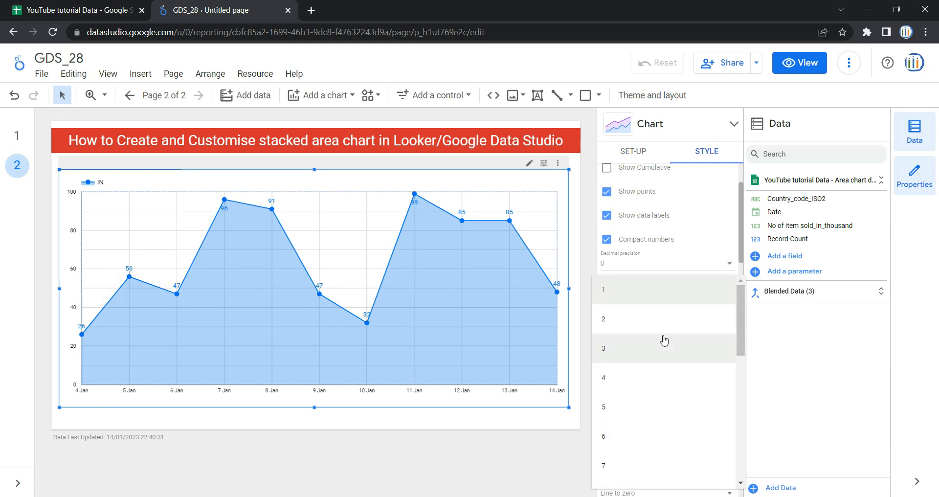
{"action": "scroll", "coordinate": [682, 443], "scroll_direction": "down", "scroll_amount": 5}
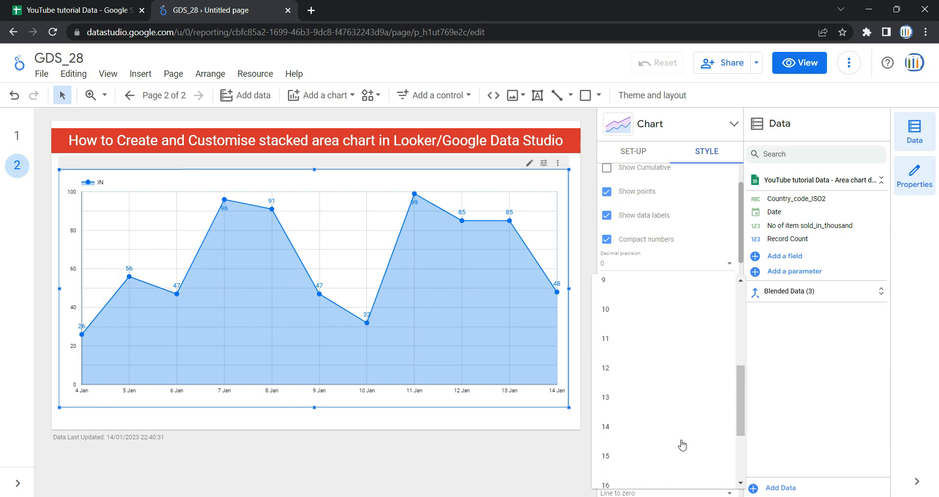
{"action": "left_click", "coordinate": [682, 316]}
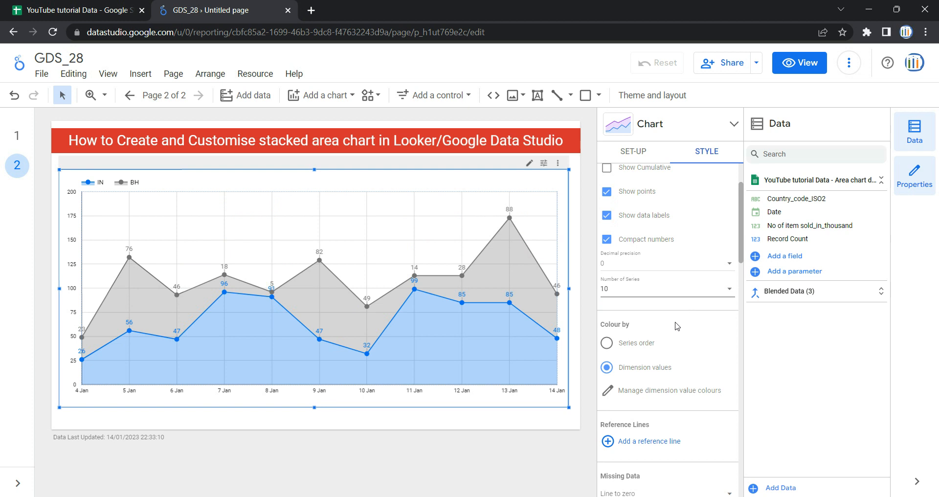
Try colouring the chart by series order with pink for the first series and dark grey for the second, and switch back to Dimension values.
{"action": "scroll", "coordinate": [678, 326], "scroll_direction": "down", "scroll_amount": 1}
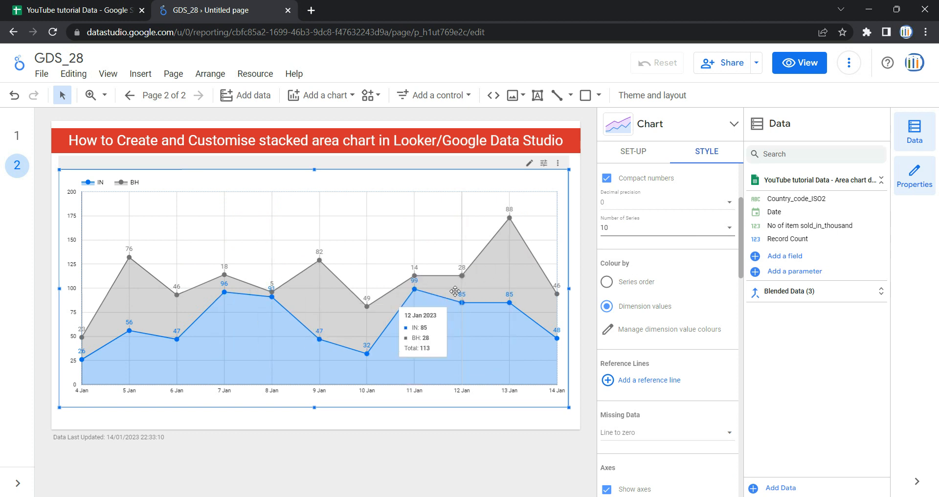
{"action": "left_click", "coordinate": [636, 289]}
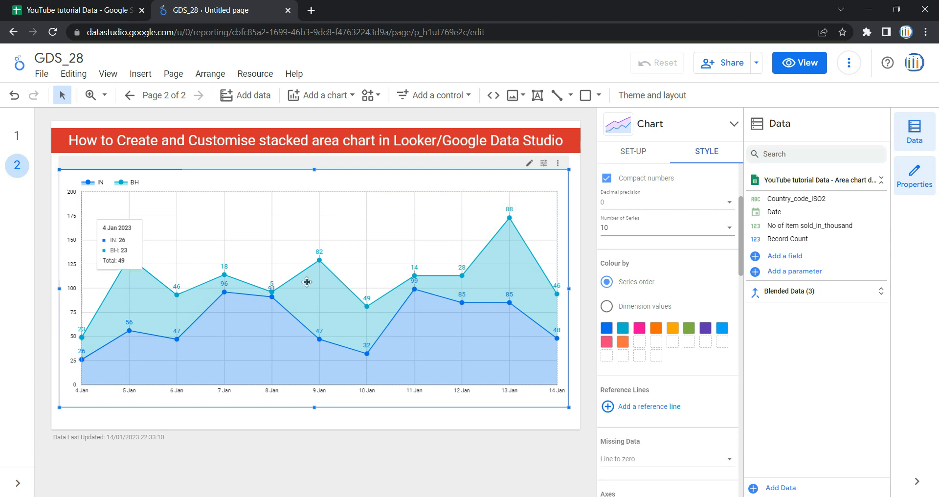
{"action": "left_click", "coordinate": [636, 329]}
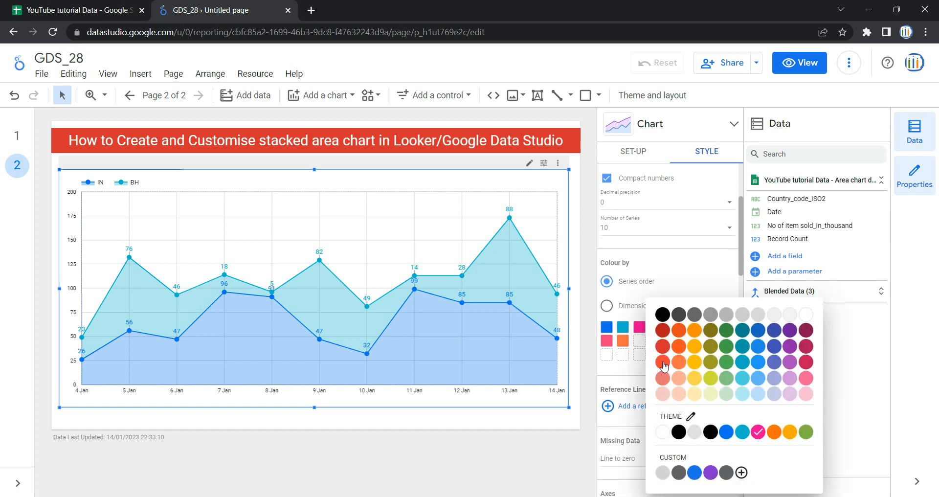
{"action": "left_click", "coordinate": [607, 328]}
{"action": "left_click", "coordinate": [607, 327]}
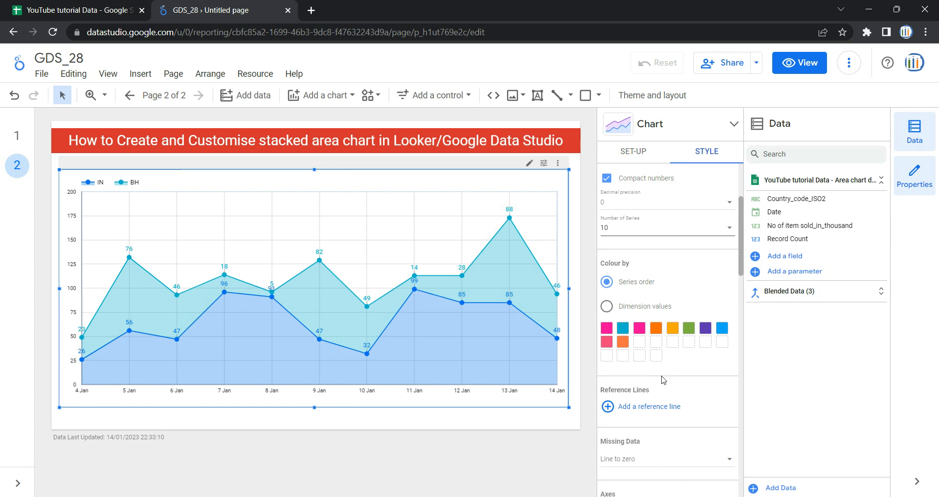
{"action": "left_click", "coordinate": [621, 334]}
{"action": "left_click", "coordinate": [661, 315]}
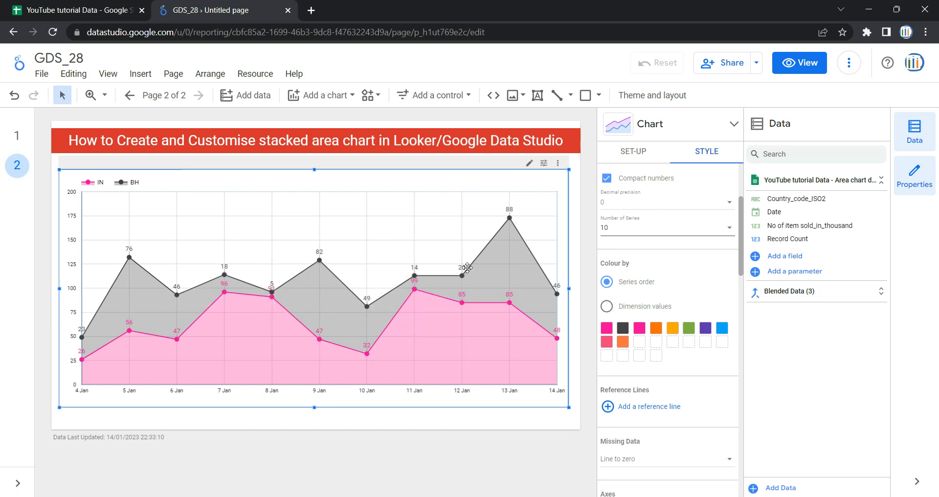
{"action": "left_click", "coordinate": [616, 308]}
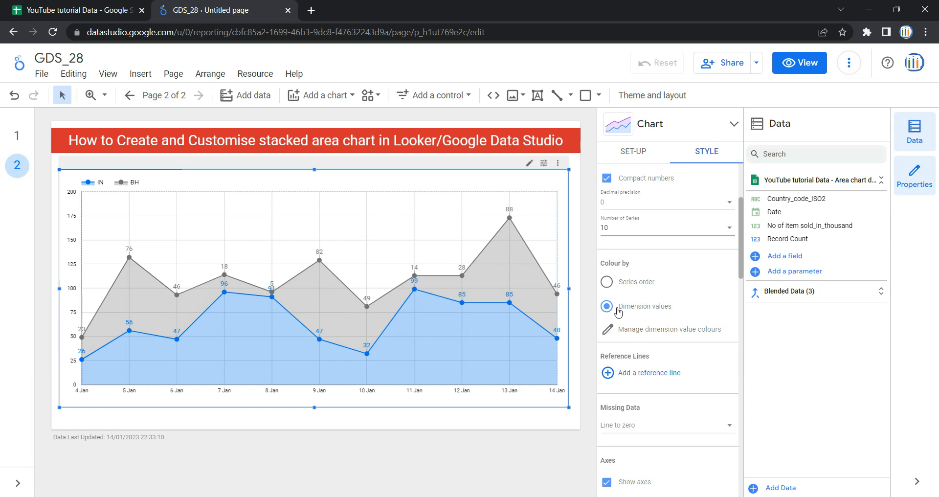
Open the dimension value colours and look through the list of values and their assigned colours.
{"action": "left_click", "coordinate": [636, 331]}
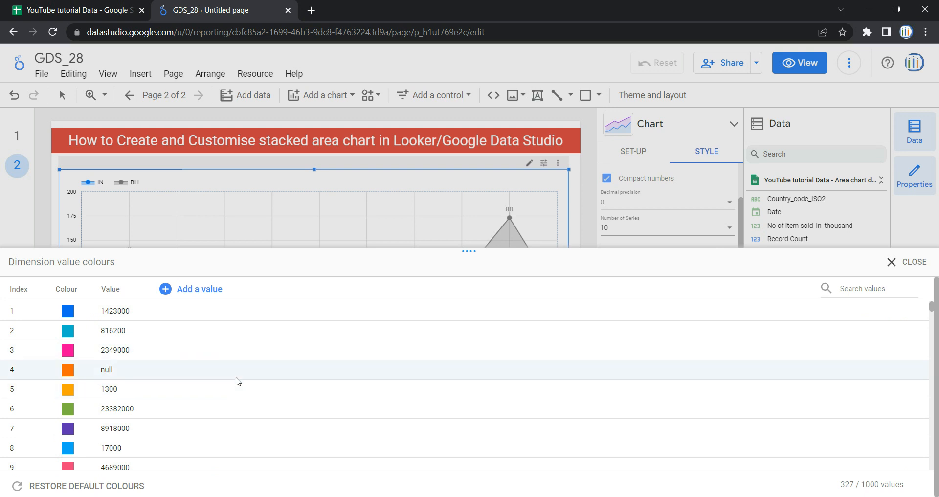
{"action": "scroll", "coordinate": [109, 360], "scroll_direction": "down", "scroll_amount": 2}
{"action": "scroll", "coordinate": [109, 362], "scroll_direction": "down", "scroll_amount": 20}
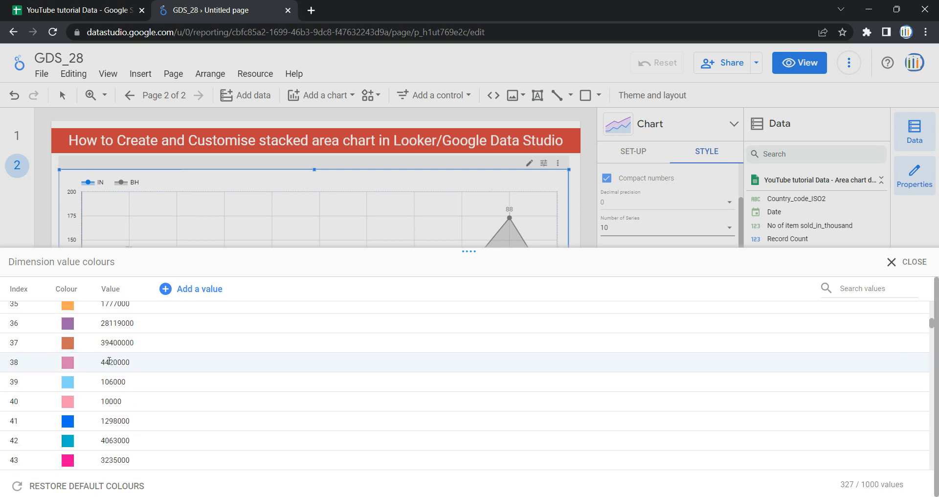
{"action": "scroll", "coordinate": [109, 364], "scroll_direction": "down", "scroll_amount": 10}
{"action": "scroll", "coordinate": [109, 362], "scroll_direction": "up", "scroll_amount": 20}
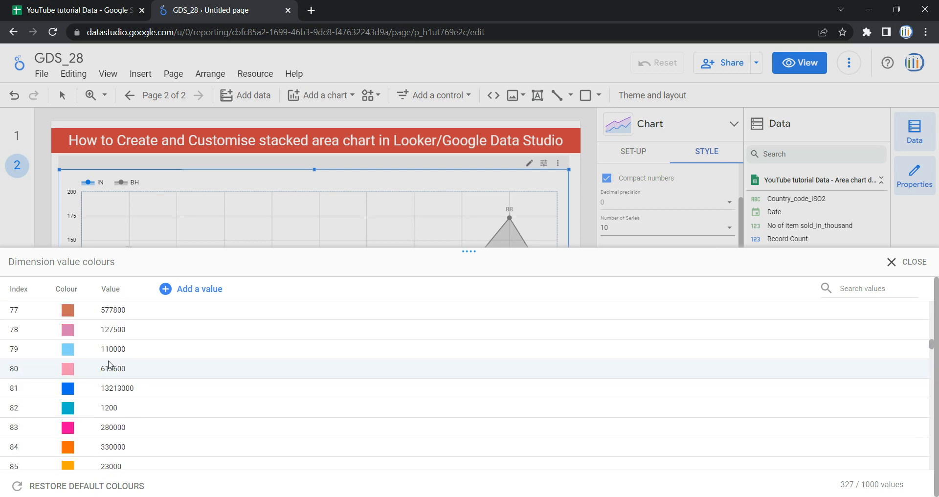
{"action": "scroll", "coordinate": [109, 361], "scroll_direction": "up", "scroll_amount": 18}
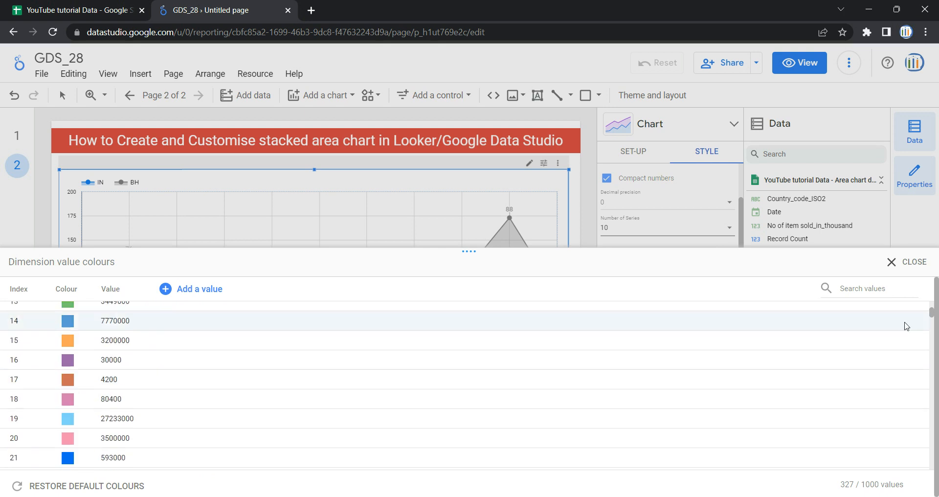
Close the dimension value colours and colour the chart by series order.
{"action": "left_click", "coordinate": [912, 272]}
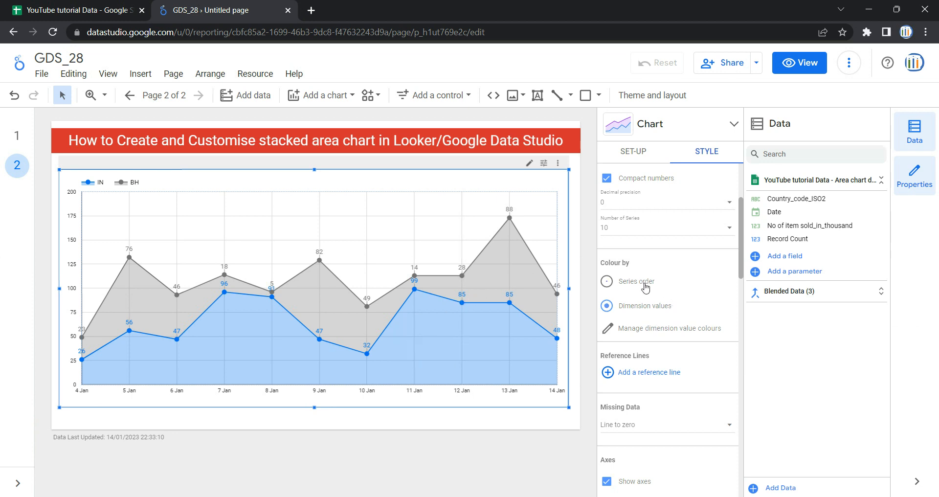
{"action": "left_click", "coordinate": [607, 281]}
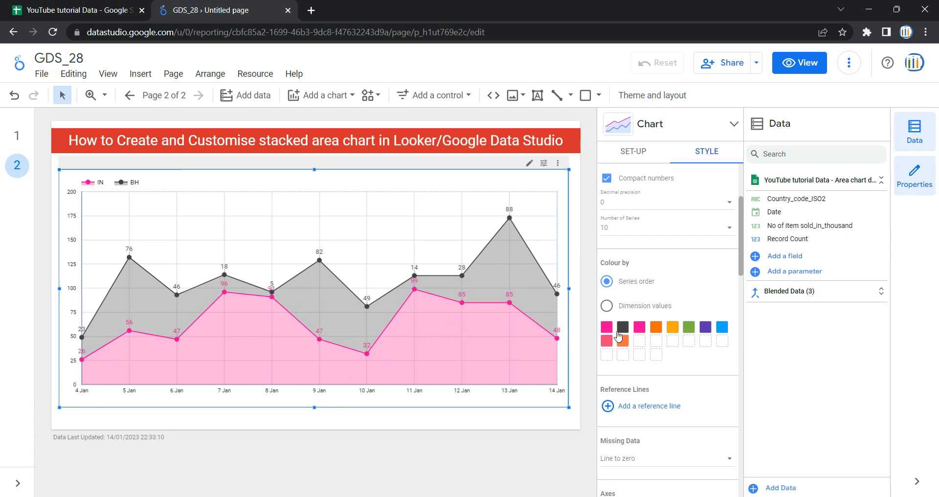
Add a reference line of type Constant value to the chart and set its value to 75.
{"action": "scroll", "coordinate": [659, 335], "scroll_direction": "down", "scroll_amount": 3}
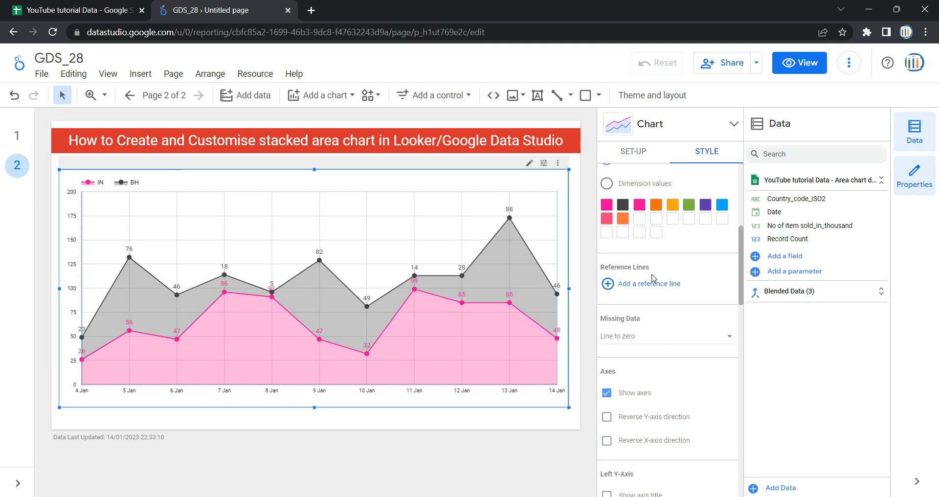
{"action": "left_click", "coordinate": [650, 287]}
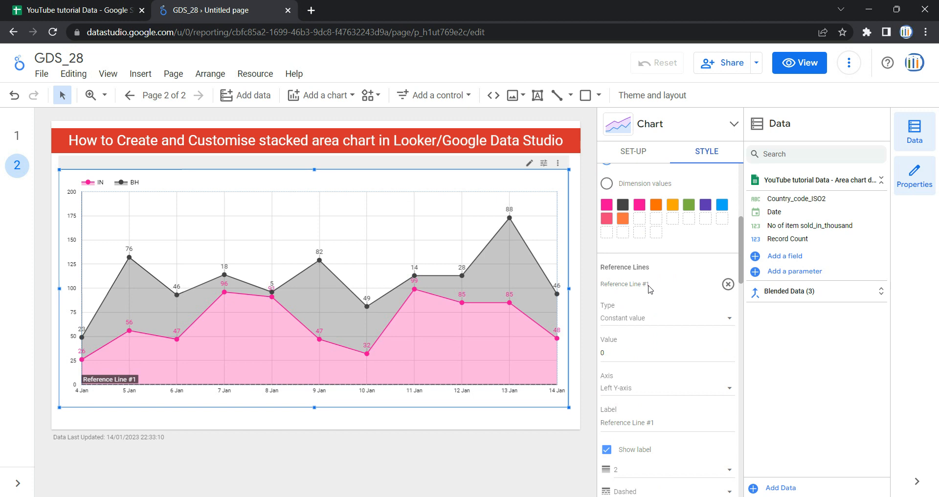
{"action": "left_click", "coordinate": [656, 318]}
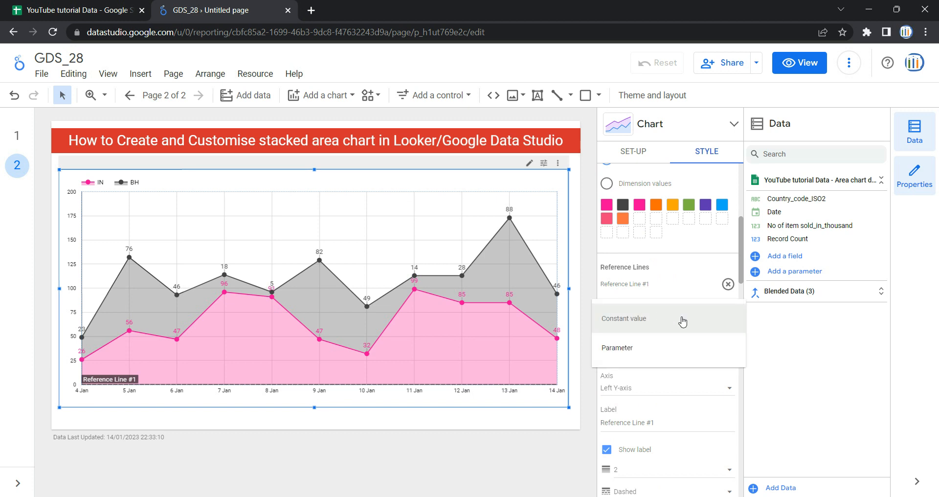
{"action": "left_click", "coordinate": [803, 348]}
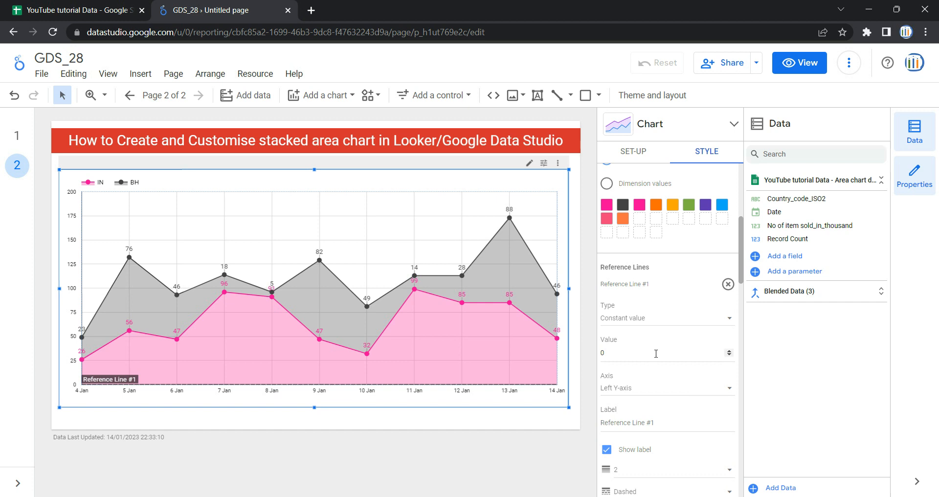
{"action": "left_click_drag", "start_coordinate": [653, 354], "coordinate": [592, 354]}
{"action": "type", "text": "75"}
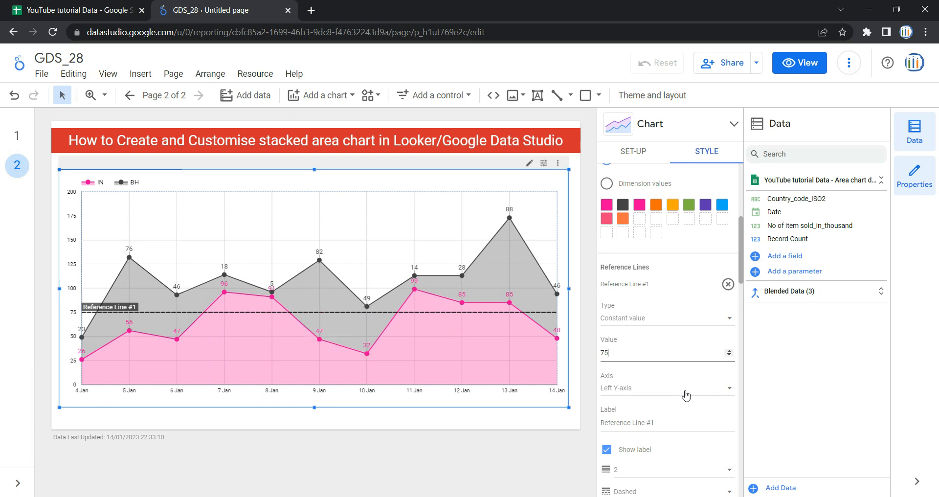
Try placing the reference line on the Right Y-axis, and switch it back to the Left Y-axis.
{"action": "left_click", "coordinate": [645, 393]}
{"action": "left_click", "coordinate": [651, 414]}
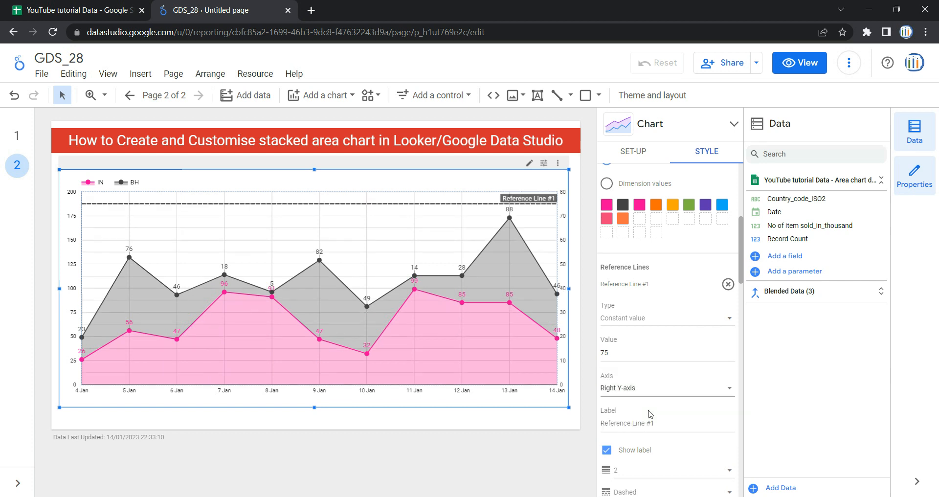
{"action": "left_click", "coordinate": [646, 390]}
{"action": "left_click", "coordinate": [645, 367]}
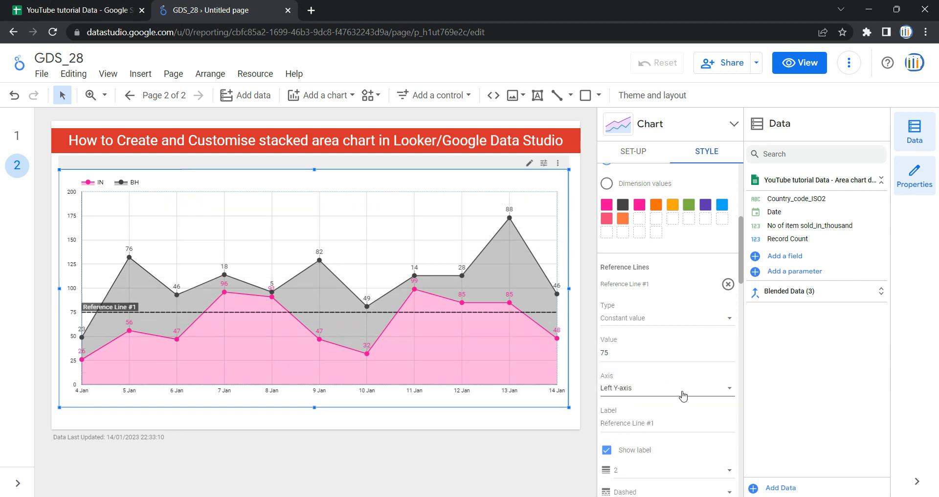
{"action": "left_click", "coordinate": [645, 421]}
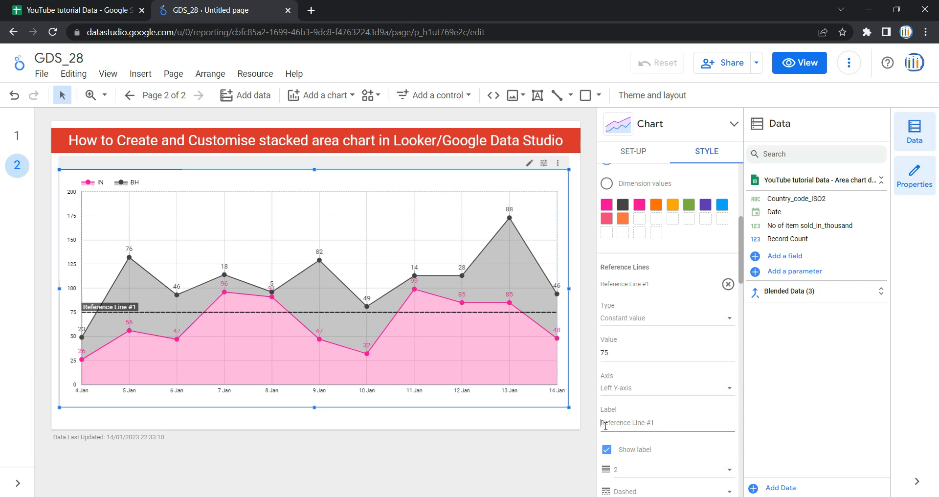
{"action": "triple_click", "coordinate": [650, 424]}
{"action": "type", "text": "S"}
{"action": "key", "text": "BackSpace"}
Switch to the Google Sheets data and check the average of the No of item sold_in_thousand values in B2:B23.
{"action": "left_click", "coordinate": [83, 8]}
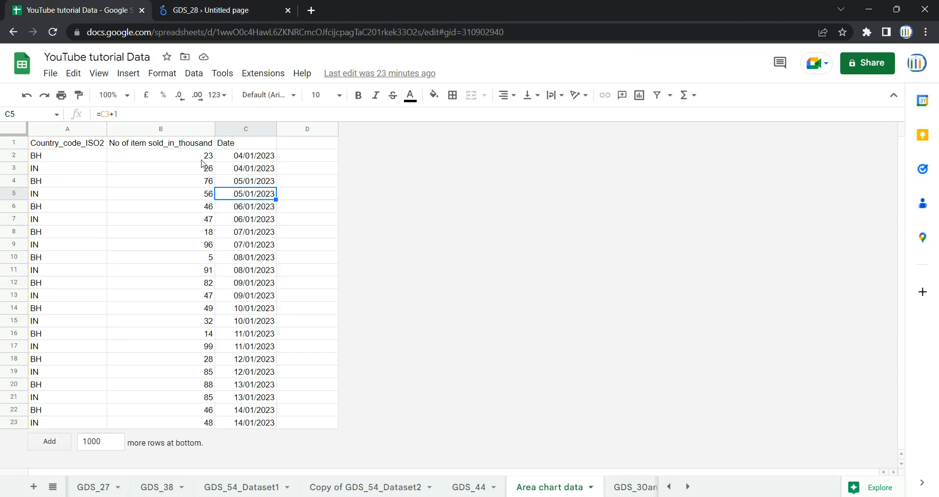
{"action": "left_click", "coordinate": [201, 159]}
{"action": "key", "text": "ctrl+shift+Down"}
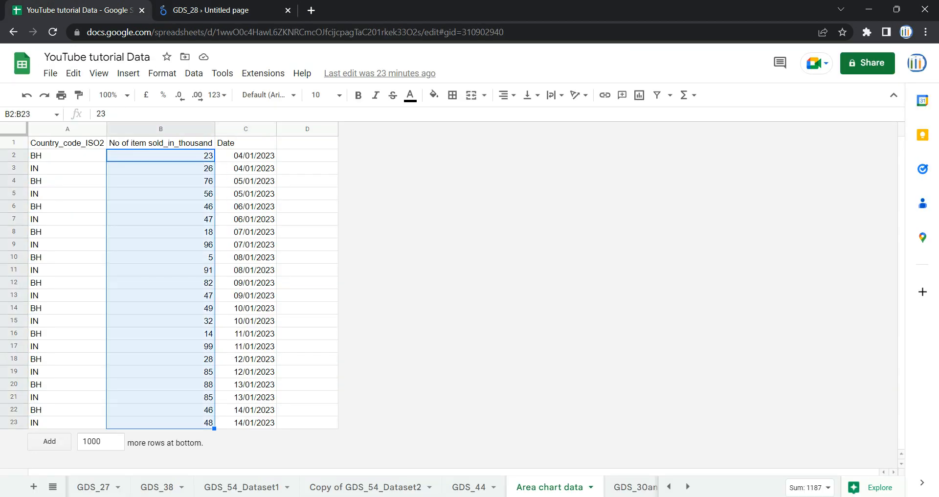
{"action": "left_click", "coordinate": [808, 487]}
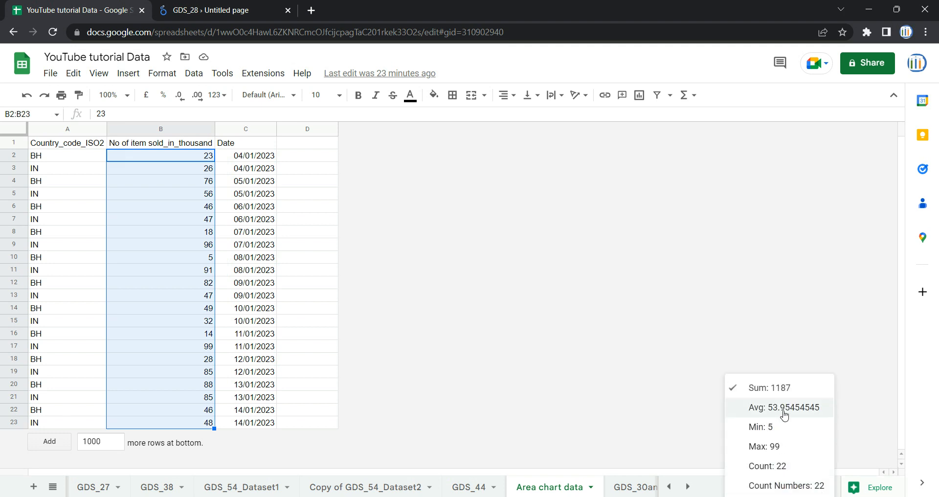
Switch back to the GDS_28 report and set the reference line's value to 53.
{"action": "left_click", "coordinate": [206, 10]}
{"action": "double_click", "coordinate": [643, 352]}
{"action": "type", "text": "53"}
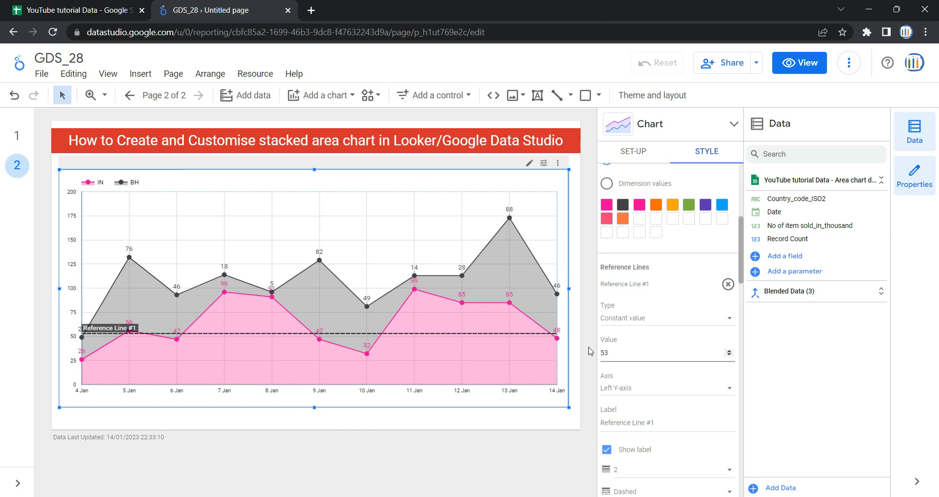
Label the reference line "Avg sales is 53".
{"action": "left_click", "coordinate": [642, 422]}
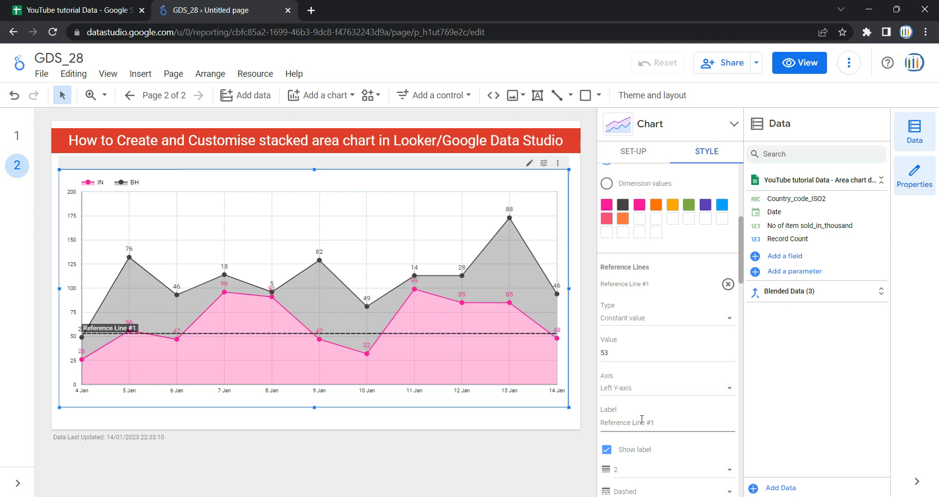
{"action": "type", "text": "Avg sales"}
{"action": "type", "text": " s"}
{"action": "type", "text": " is 53"}
{"action": "left_click", "coordinate": [618, 352]}
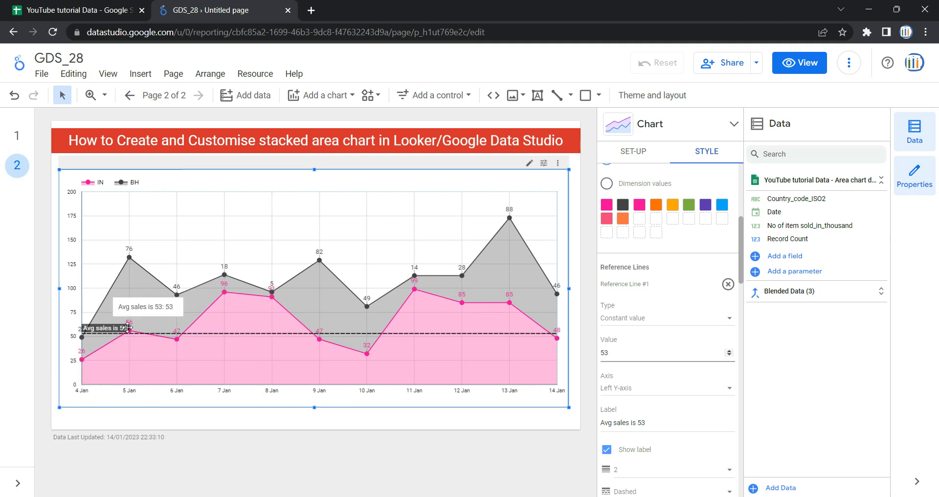
Look through the chart's missing data options without changing the Line to zero setting.
{"action": "scroll", "coordinate": [688, 424], "scroll_direction": "down", "scroll_amount": 4}
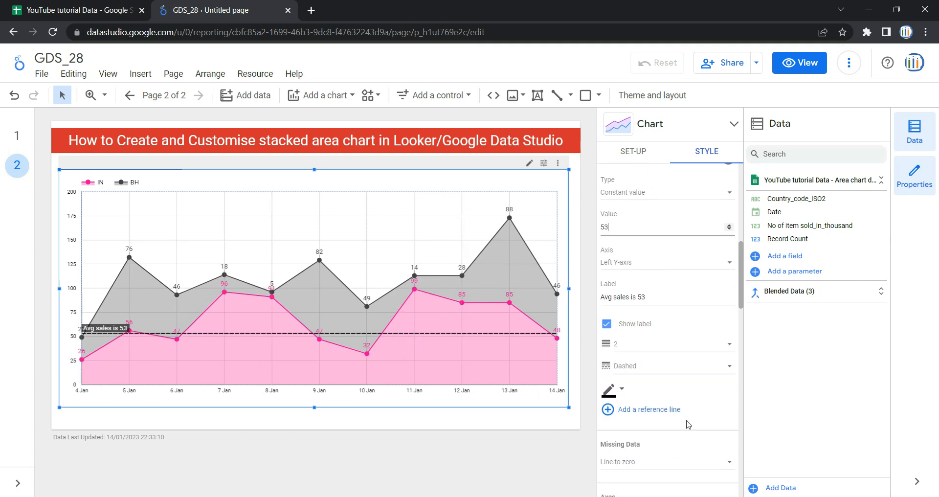
{"action": "scroll", "coordinate": [687, 424], "scroll_direction": "down", "scroll_amount": 3}
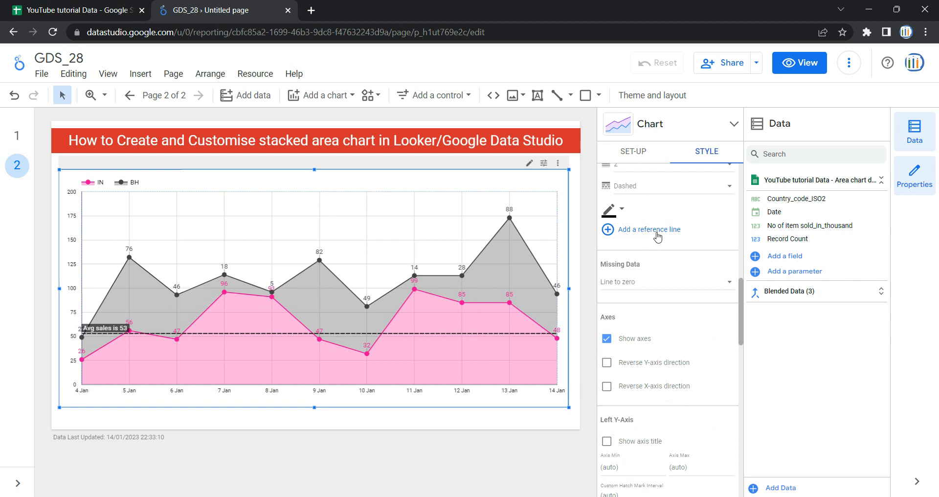
{"action": "scroll", "coordinate": [657, 237], "scroll_direction": "down", "scroll_amount": 1}
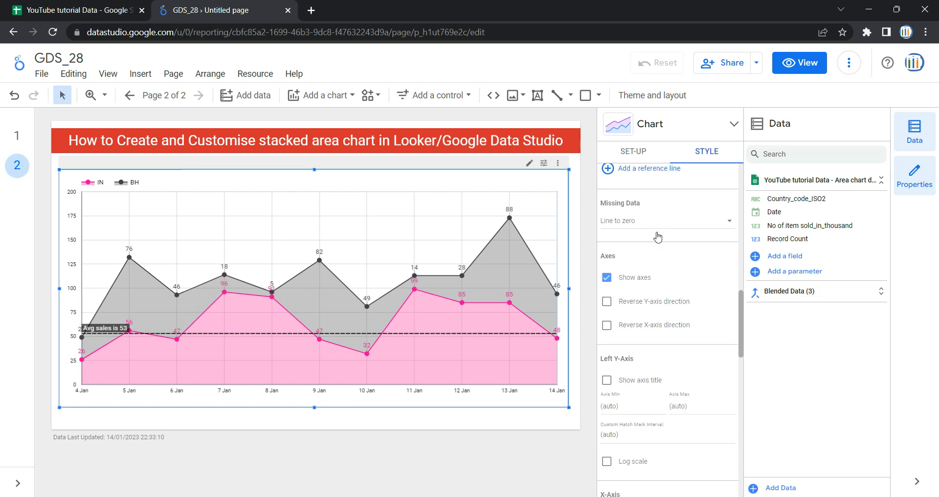
{"action": "left_click", "coordinate": [624, 223]}
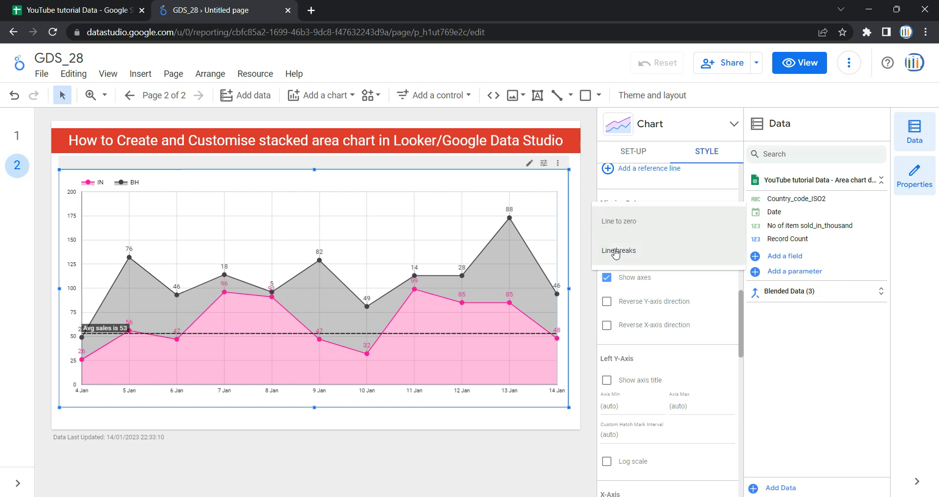
{"action": "left_click", "coordinate": [589, 215]}
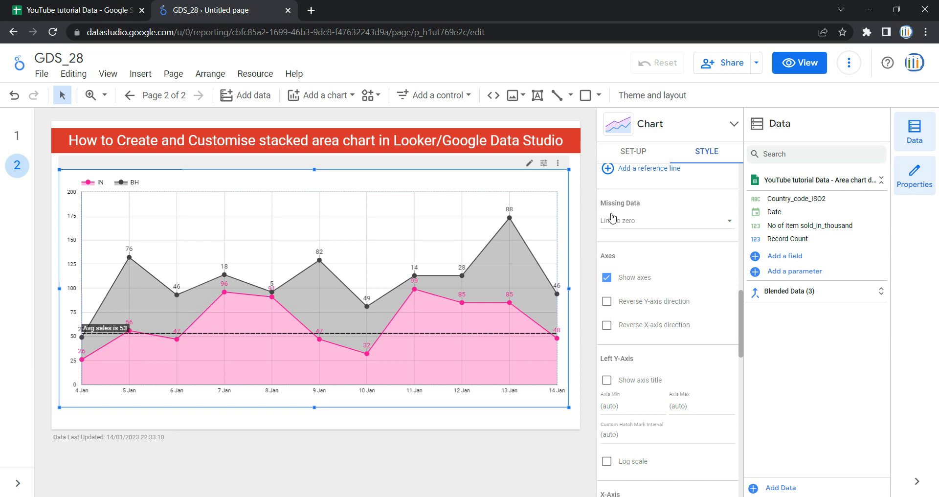
Switch to the Google Sheets data and replace the Date formulas in C2:C23 with their plain values.
{"action": "left_click", "coordinate": [113, 5]}
{"action": "left_click", "coordinate": [254, 247]}
{"action": "left_click", "coordinate": [260, 257]}
{"action": "left_click", "coordinate": [259, 269]}
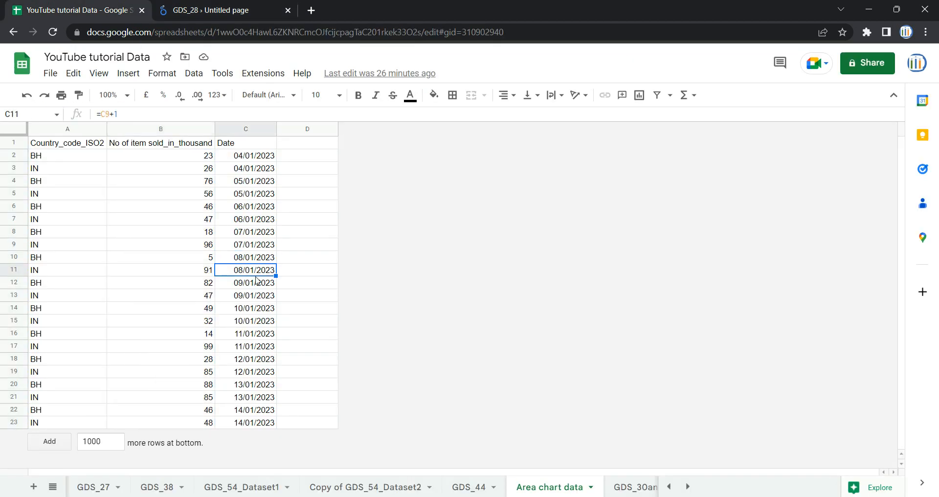
{"action": "key", "text": "ctrl+Up"}
{"action": "key", "text": "Down"}
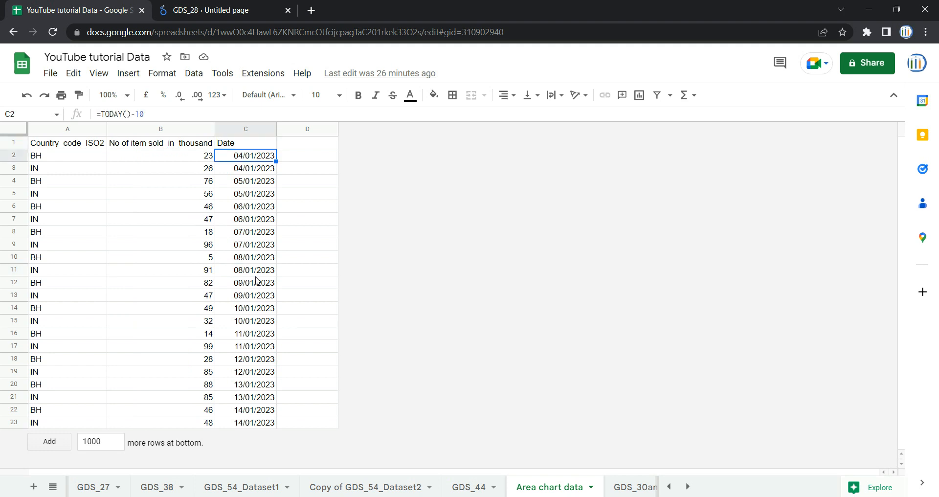
{"action": "key", "text": "ctrl+shift+Down"}
{"action": "key", "text": "ctrl+c"}
{"action": "key", "text": "ctrl+shift+v"}
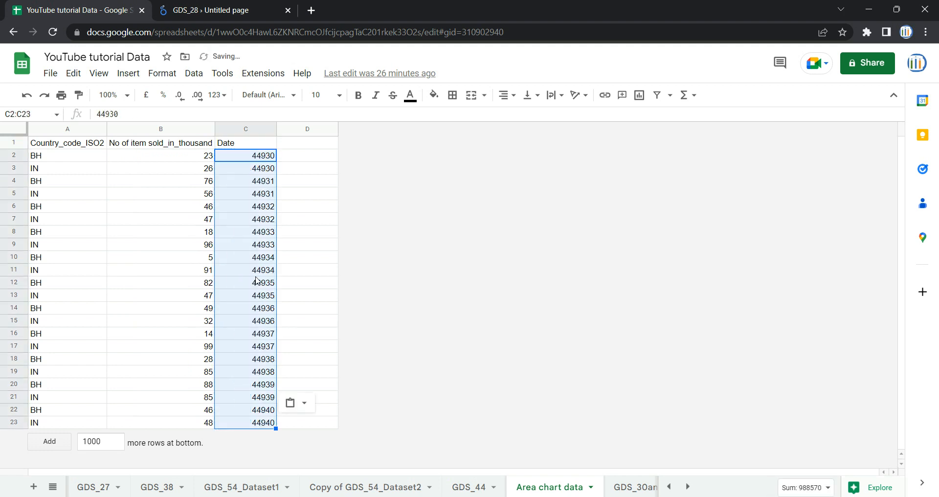
Format the spreadsheet's whole Date column C as dates.
{"action": "left_click", "coordinate": [238, 8]}
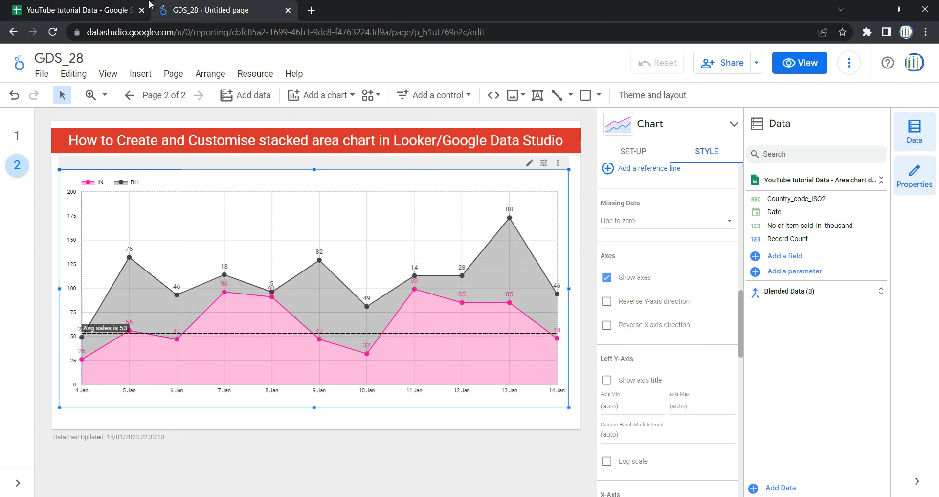
{"action": "left_click", "coordinate": [79, 10]}
{"action": "left_click", "coordinate": [243, 274]}
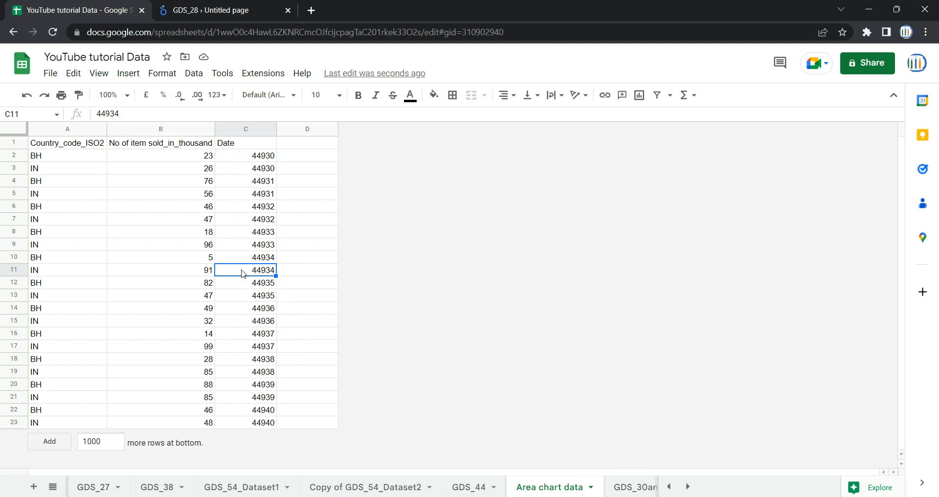
{"action": "left_click", "coordinate": [242, 129]}
{"action": "left_click", "coordinate": [216, 95]}
{"action": "left_click", "coordinate": [289, 326]}
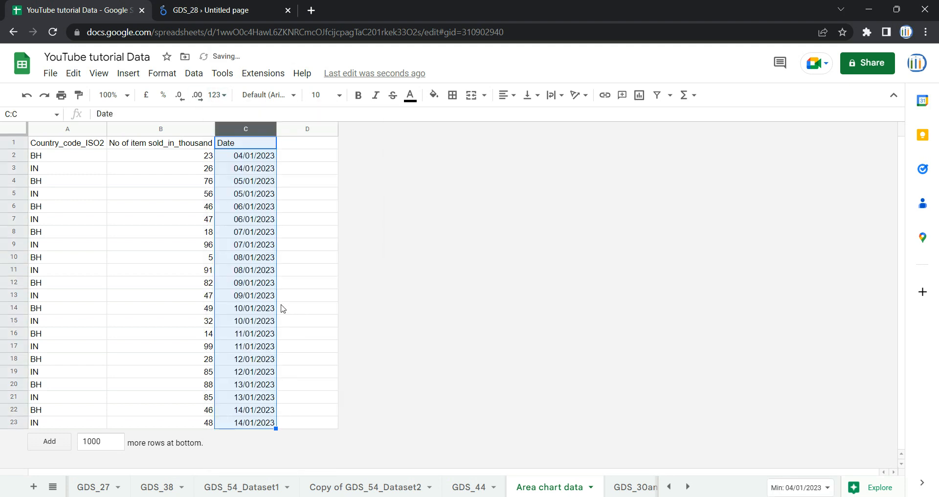
Clear the two 09/01/2023 dates in cells C12:C13.
{"action": "left_click", "coordinate": [269, 284]}
{"action": "key", "text": "shift+Down"}
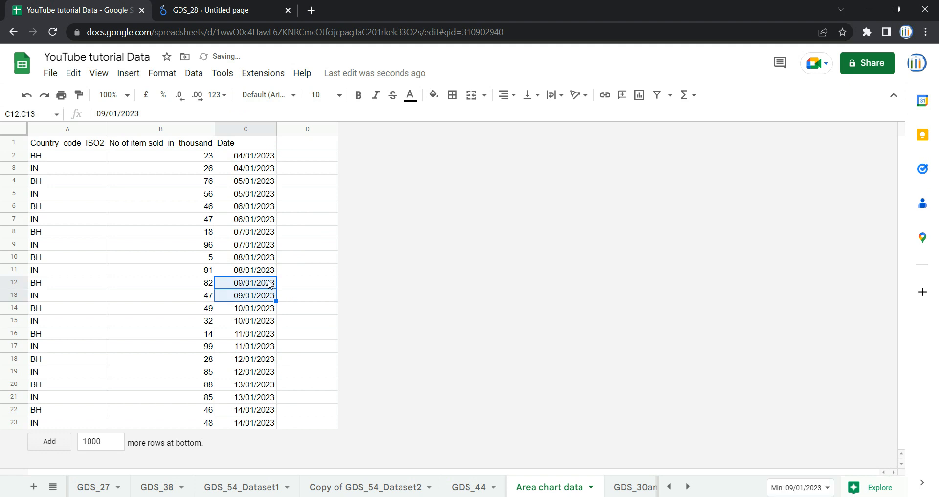
{"action": "key", "text": "Delete"}
Switch back to the GDS_28 report and refresh its data.
{"action": "left_click", "coordinate": [236, 6]}
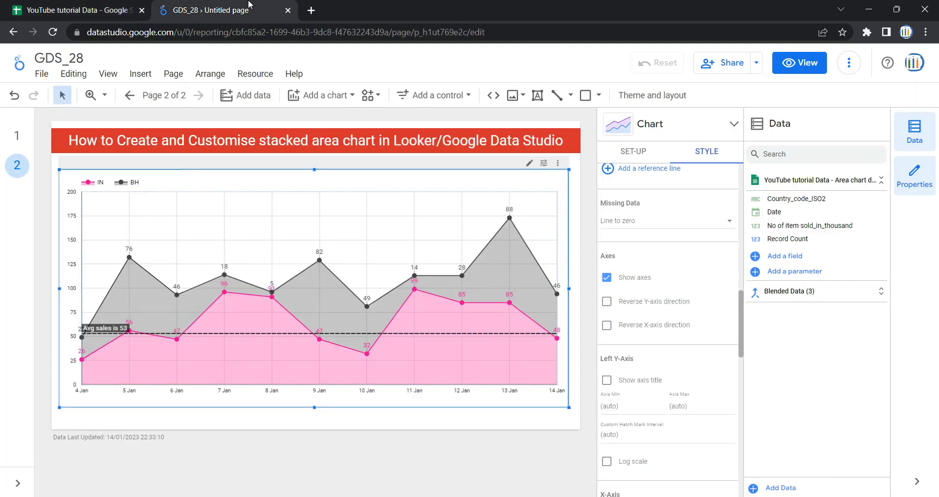
{"action": "left_click", "coordinate": [849, 63]}
{"action": "left_click", "coordinate": [863, 93]}
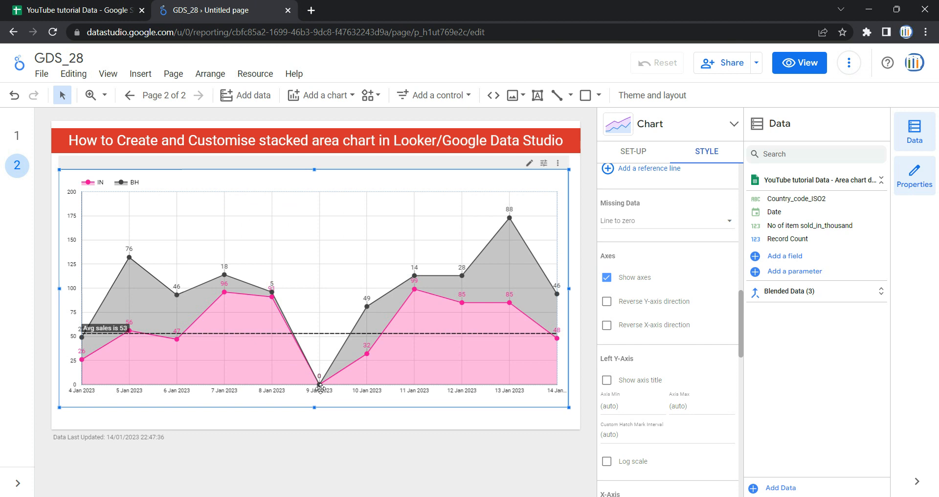
Set the chart's missing data handling to Line breaks.
{"action": "left_click", "coordinate": [682, 229]}
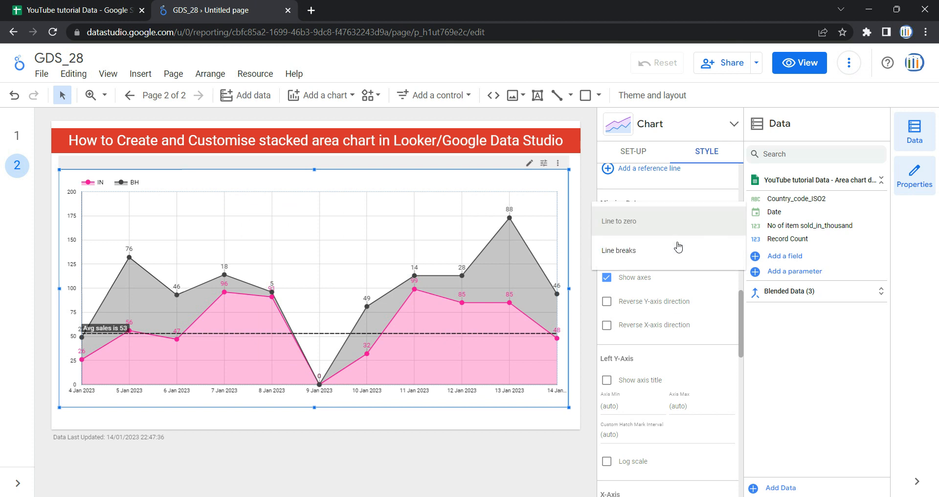
{"action": "left_click", "coordinate": [678, 251]}
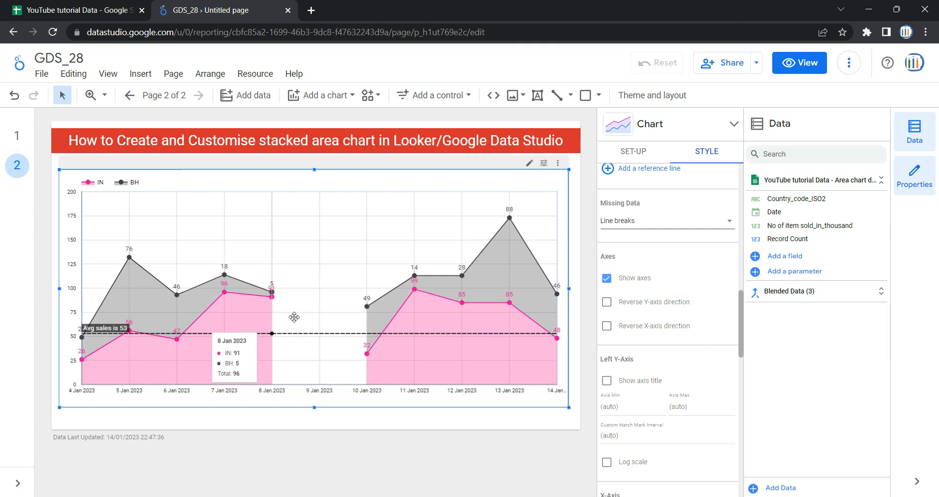
Switch to the Google Sheets data and undo the cleared dates, the date formatting and the values-only paste in the Date column.
{"action": "left_click", "coordinate": [74, 9]}
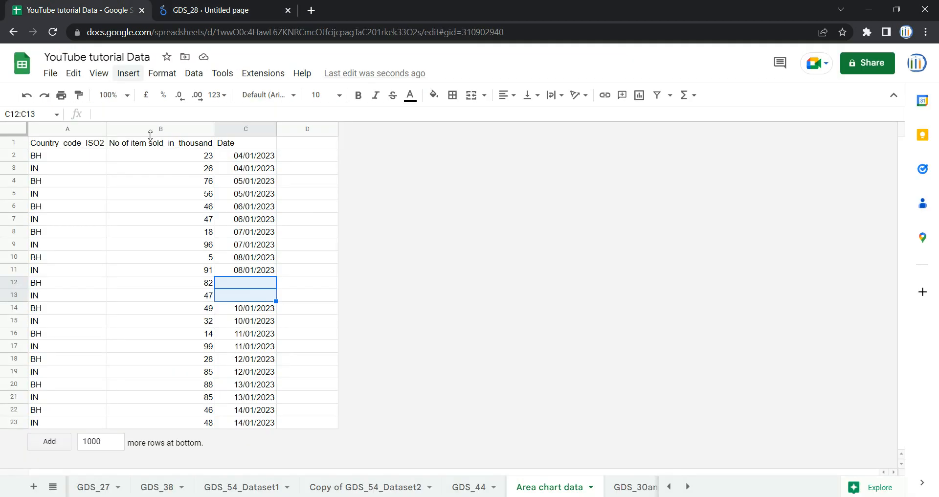
{"action": "left_click", "coordinate": [284, 262]}
{"action": "key", "text": "ctrl+z"}
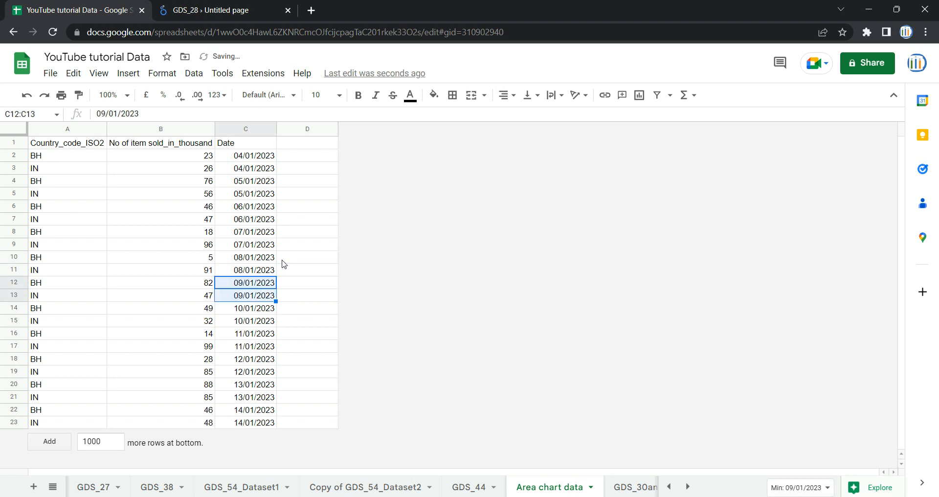
{"action": "key", "text": "ctrl+z"}
{"action": "key", "text": "ctrl+z"}
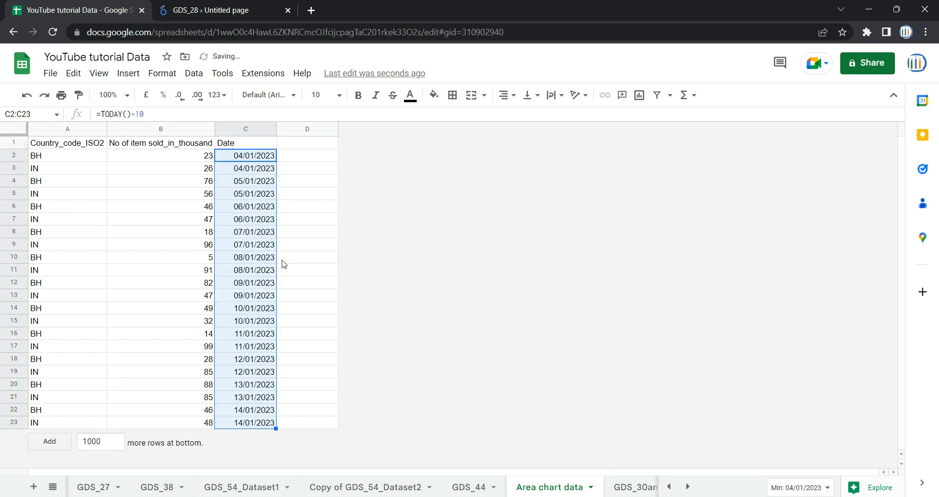
Switch back to the GDS_28 report and refresh its data to load the restored dates.
{"action": "left_click", "coordinate": [225, 4]}
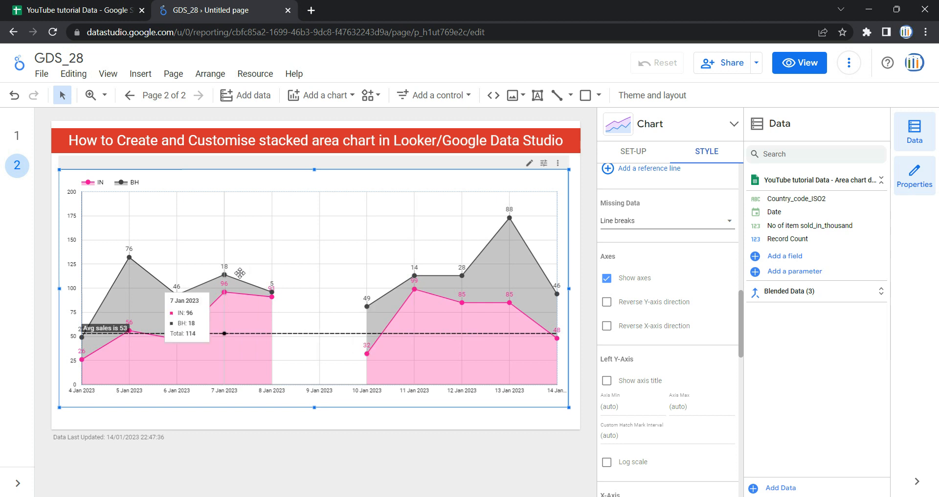
{"action": "left_click", "coordinate": [848, 63]}
{"action": "left_click", "coordinate": [853, 93]}
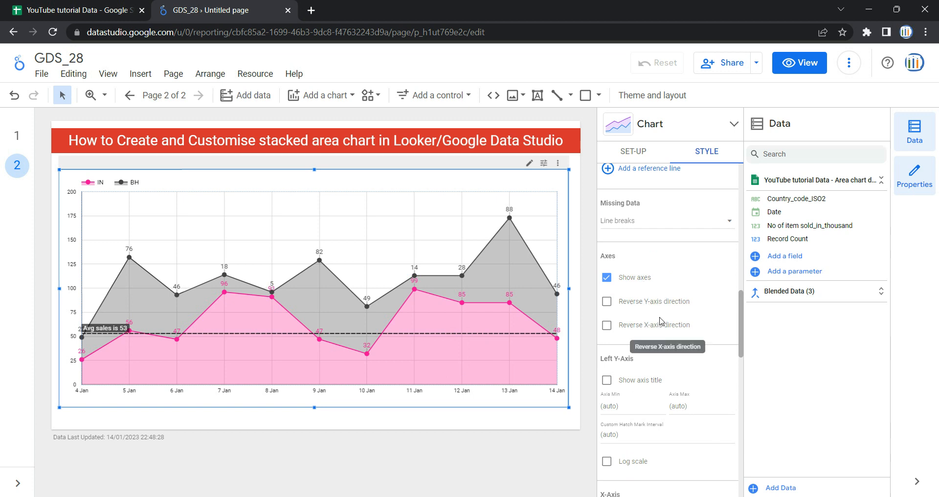
Try hiding the chart's axes, comparing the chart with and without them, and leave the axes shown.
{"action": "left_click", "coordinate": [626, 281]}
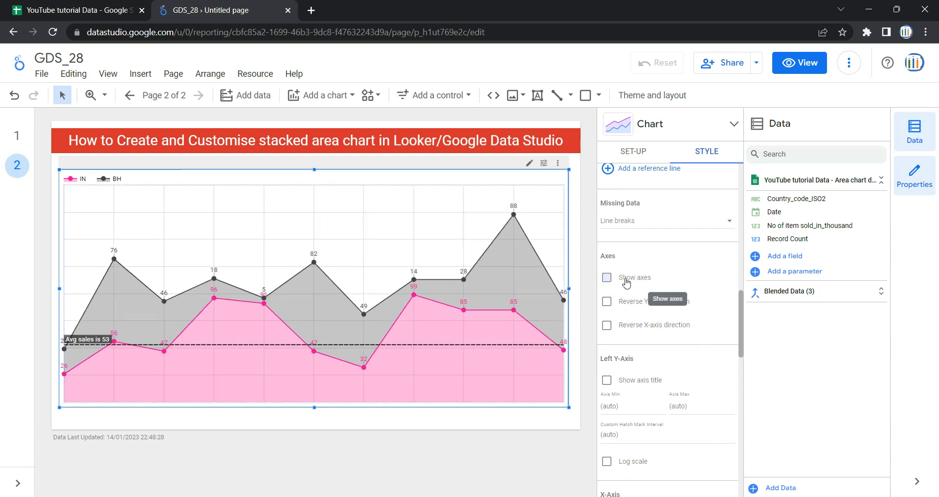
{"action": "left_click", "coordinate": [626, 281]}
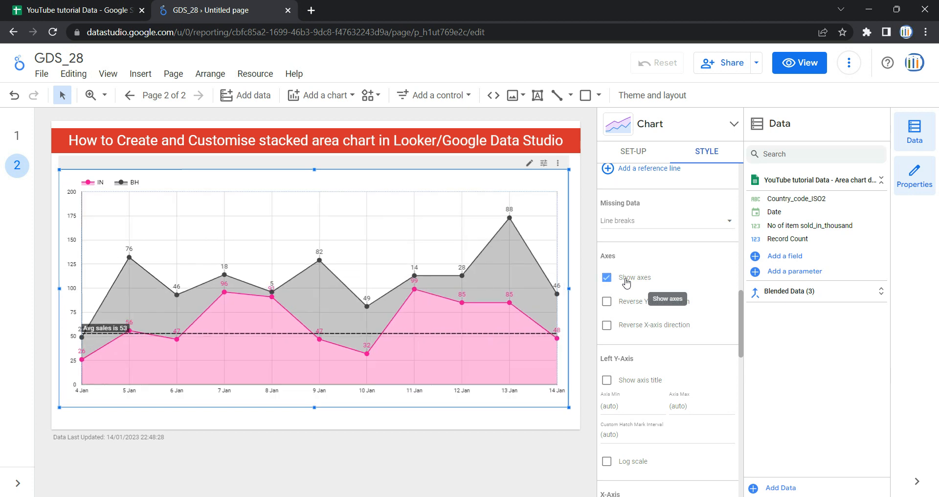
{"action": "left_click", "coordinate": [626, 282]}
{"action": "left_click", "coordinate": [625, 282]}
{"action": "left_click", "coordinate": [626, 282]}
{"action": "left_click", "coordinate": [626, 282]}
{"action": "left_click", "coordinate": [625, 282]}
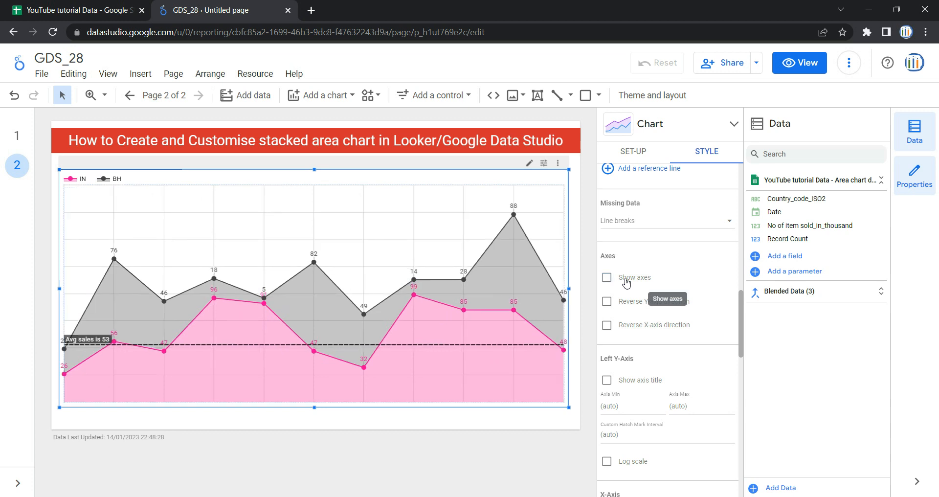
{"action": "left_click", "coordinate": [626, 282]}
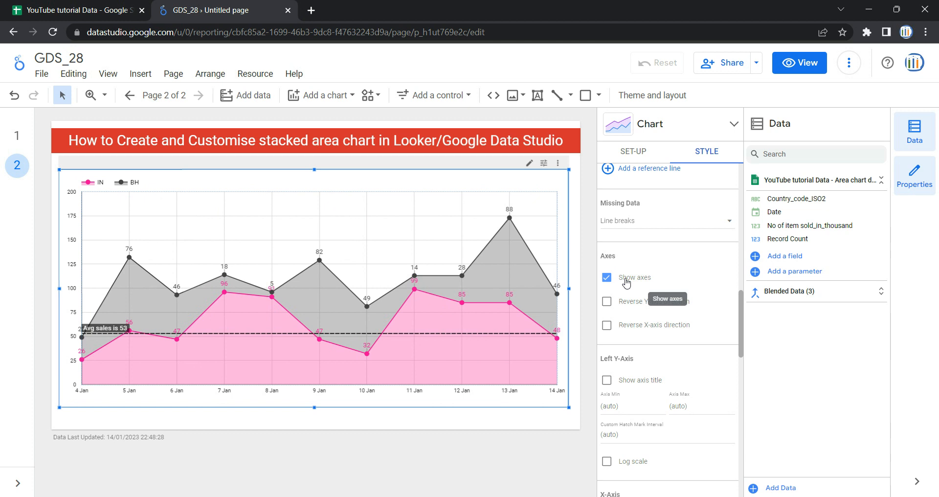
Try reversing the chart's Y-axis direction and X-axis direction, restoring the normal direction for each.
{"action": "left_click", "coordinate": [630, 308]}
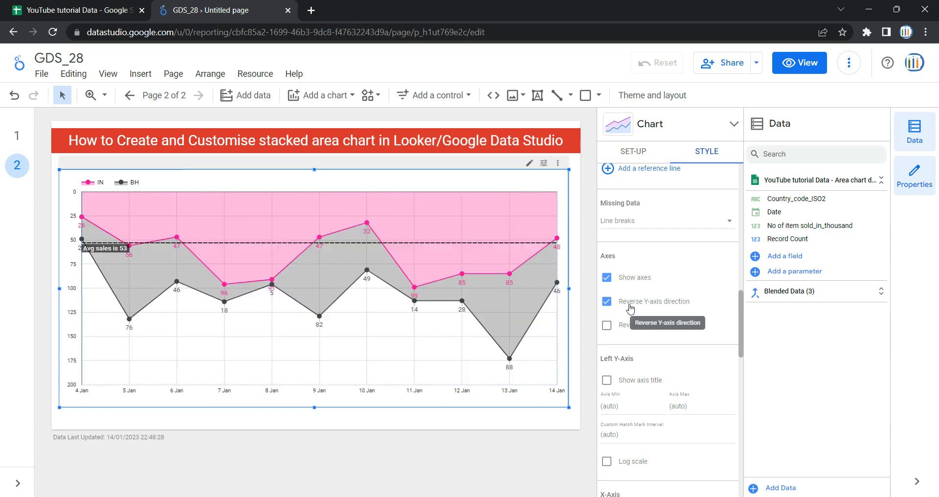
{"action": "left_click", "coordinate": [629, 308]}
{"action": "left_click", "coordinate": [630, 308]}
{"action": "left_click", "coordinate": [630, 308]}
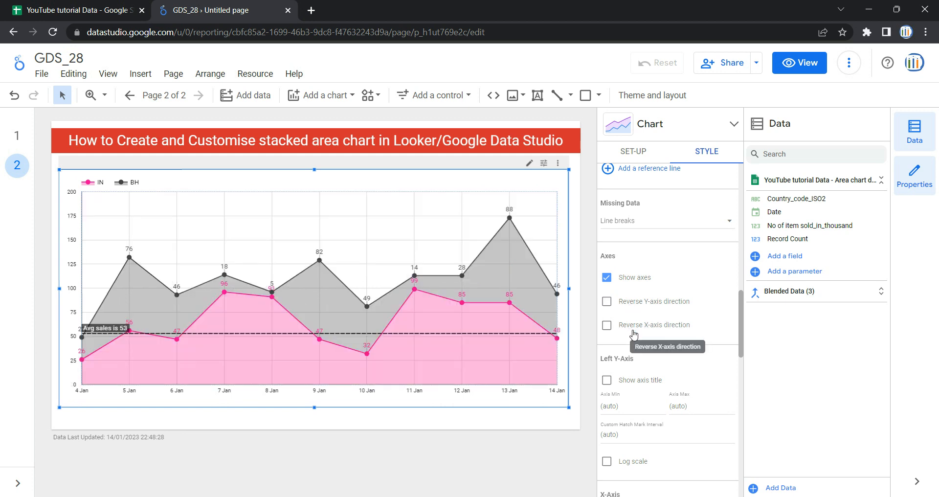
{"action": "left_click", "coordinate": [633, 334]}
{"action": "left_click", "coordinate": [634, 335]}
{"action": "left_click", "coordinate": [634, 335]}
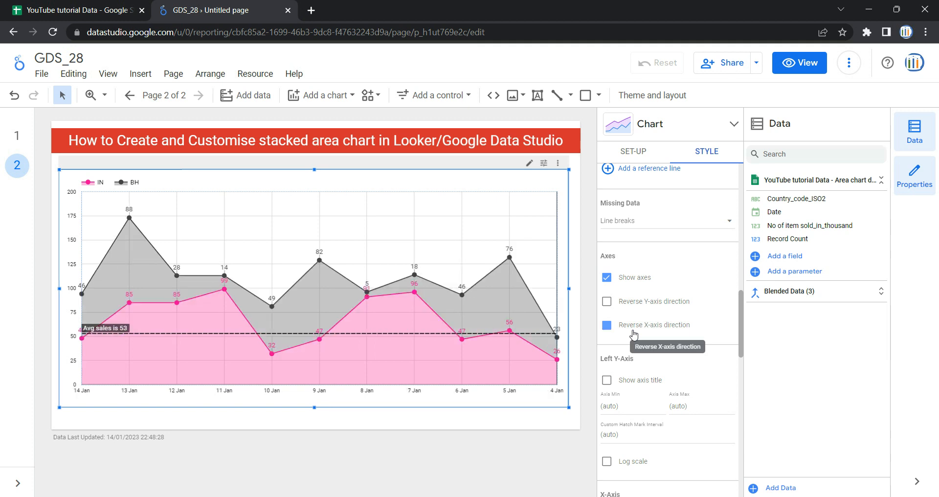
{"action": "left_click", "coordinate": [633, 334]}
Show the axis title on the chart's left Y-axis.
{"action": "scroll", "coordinate": [677, 356], "scroll_direction": "down", "scroll_amount": 2}
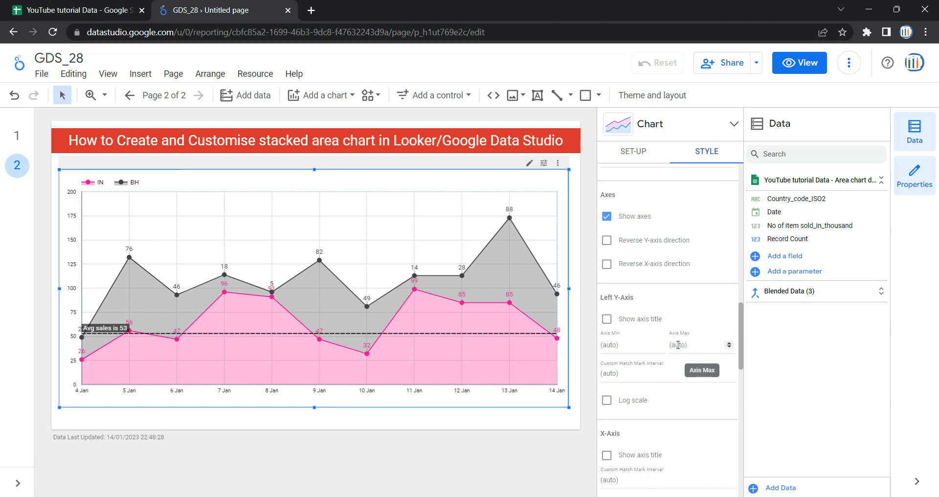
{"action": "scroll", "coordinate": [677, 293], "scroll_direction": "down", "scroll_amount": 2}
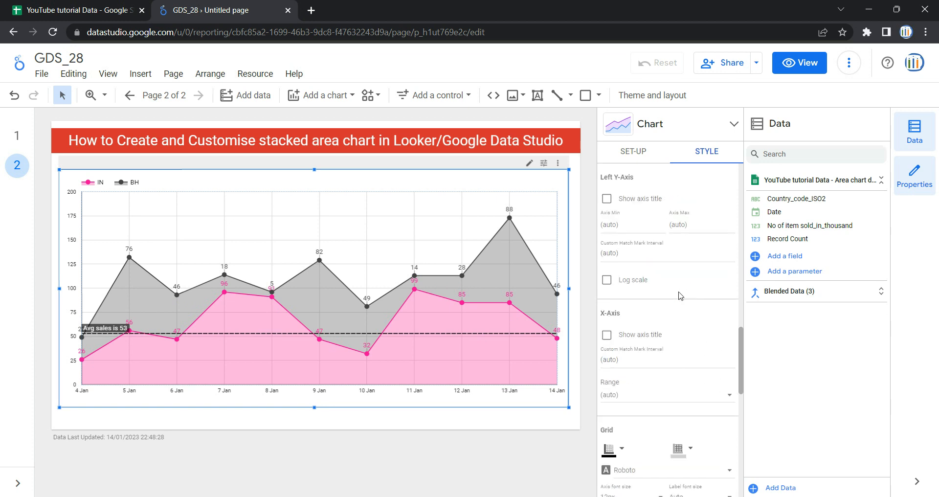
{"action": "scroll", "coordinate": [704, 201], "scroll_direction": "up", "scroll_amount": 1}
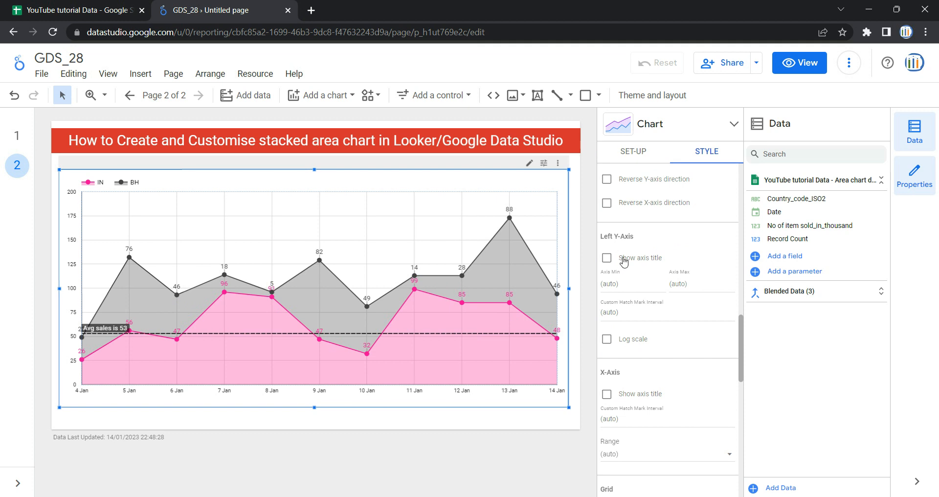
{"action": "left_click", "coordinate": [609, 259]}
{"action": "left_click", "coordinate": [612, 264]}
{"action": "left_click", "coordinate": [613, 264]}
{"action": "left_click", "coordinate": [613, 264]}
{"action": "left_click", "coordinate": [613, 264]}
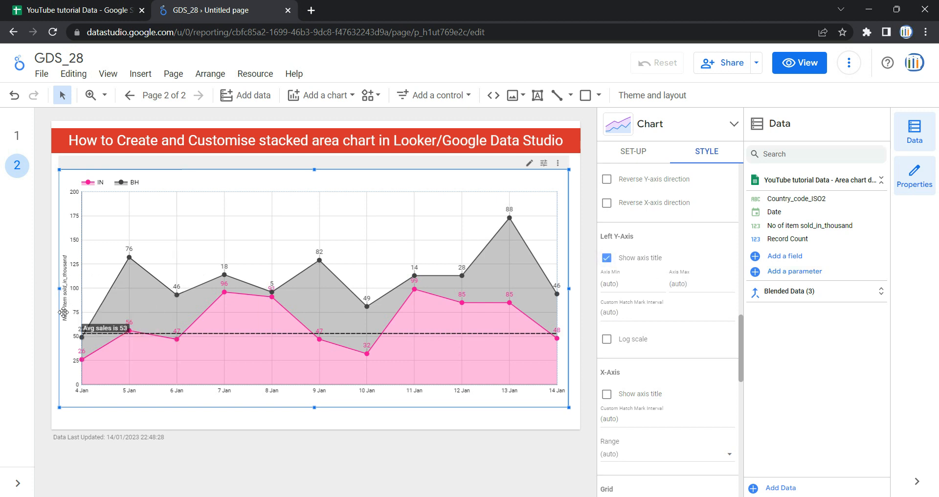
{"action": "left_click", "coordinate": [607, 258]}
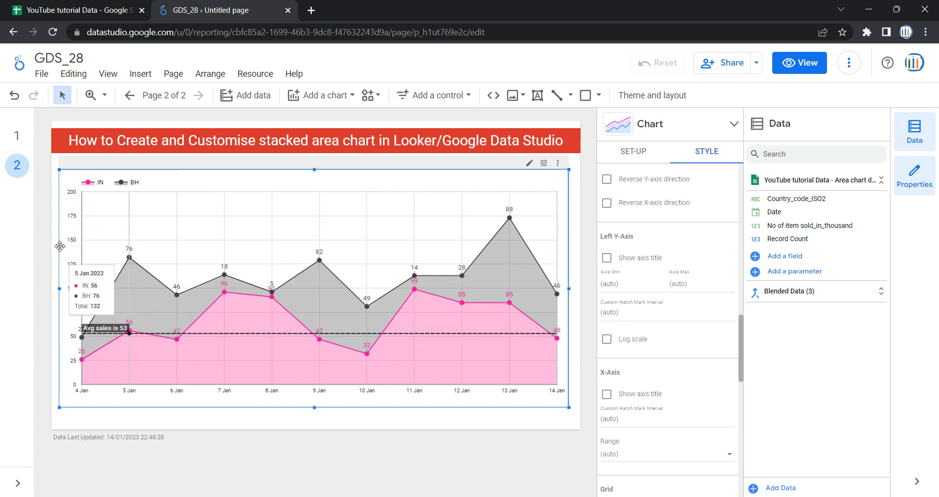
{"action": "left_click", "coordinate": [607, 260]}
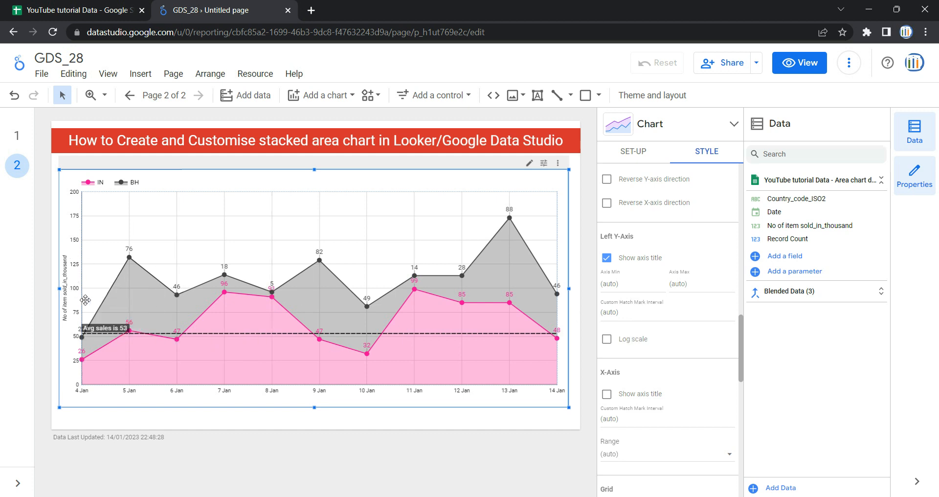
Try the log scale on the left Y-axis and turn it off again.
{"action": "left_click", "coordinate": [608, 343]}
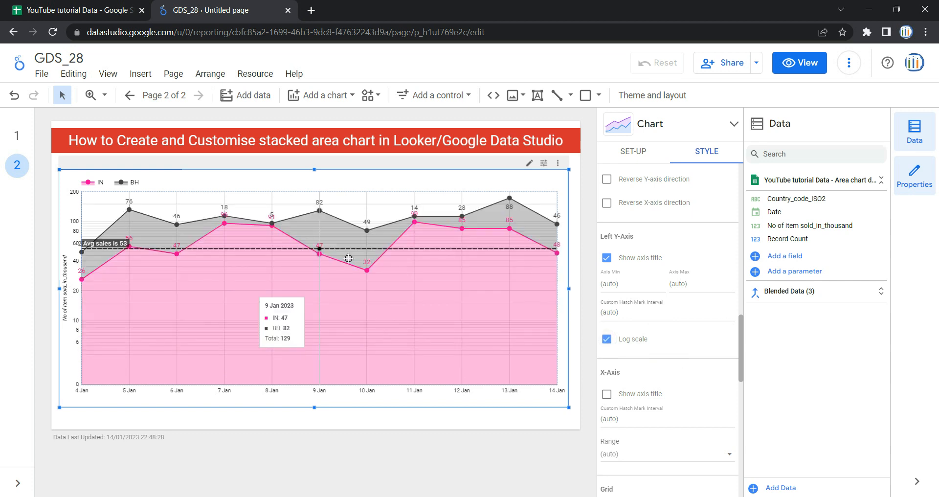
{"action": "left_click", "coordinate": [608, 339]}
Make the chart's grid colour transparent.
{"action": "scroll", "coordinate": [654, 345], "scroll_direction": "down", "scroll_amount": 3}
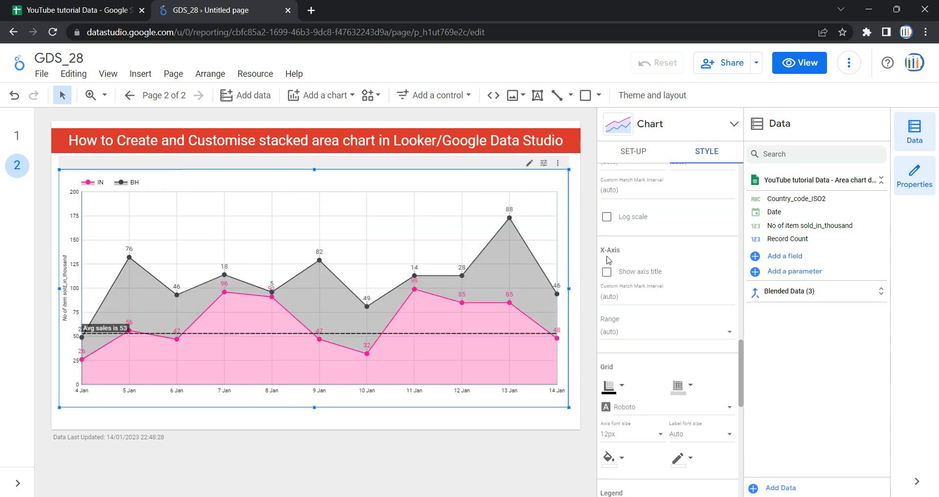
{"action": "scroll", "coordinate": [630, 307], "scroll_direction": "down", "scroll_amount": 1}
{"action": "scroll", "coordinate": [630, 308], "scroll_direction": "up", "scroll_amount": 1}
{"action": "scroll", "coordinate": [624, 274], "scroll_direction": "up", "scroll_amount": 1}
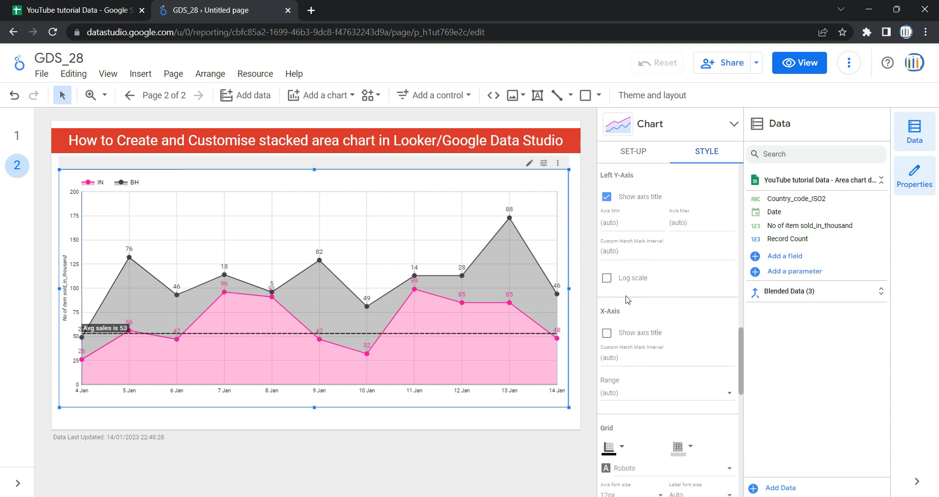
{"action": "scroll", "coordinate": [628, 299], "scroll_direction": "down", "scroll_amount": 3}
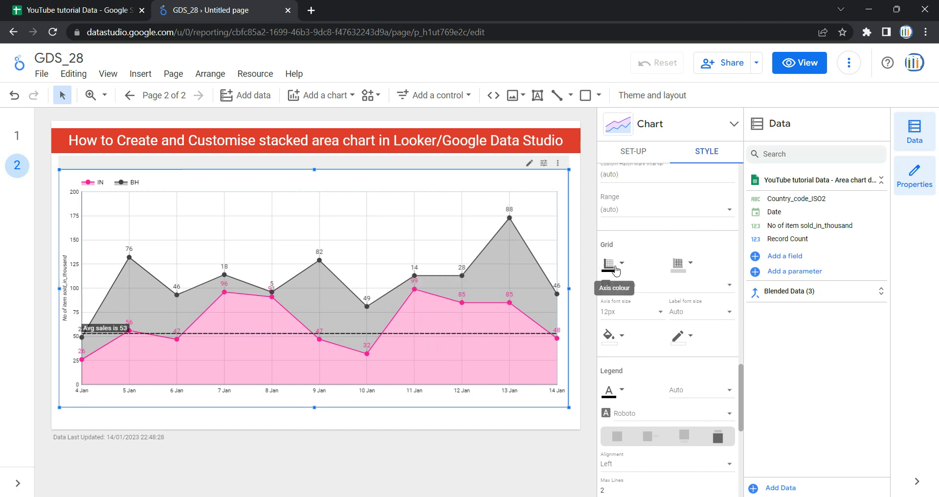
{"action": "left_click", "coordinate": [687, 275]}
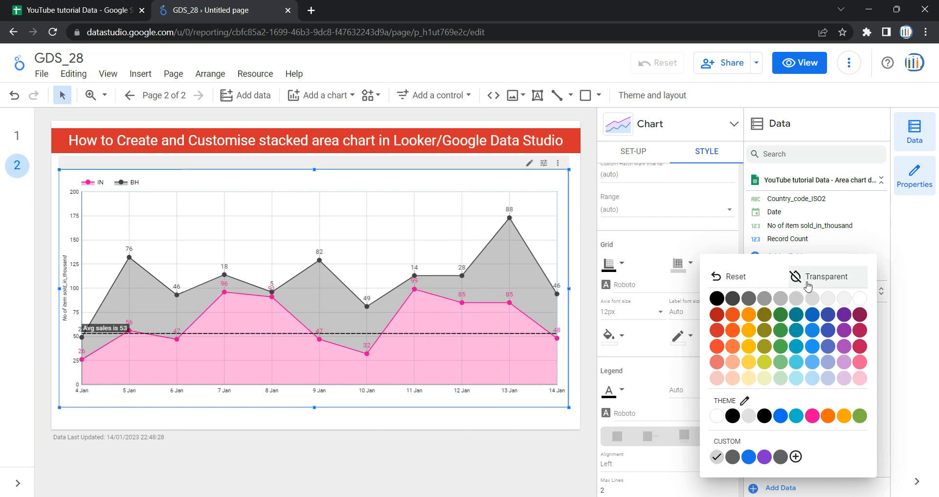
{"action": "left_click", "coordinate": [798, 297]}
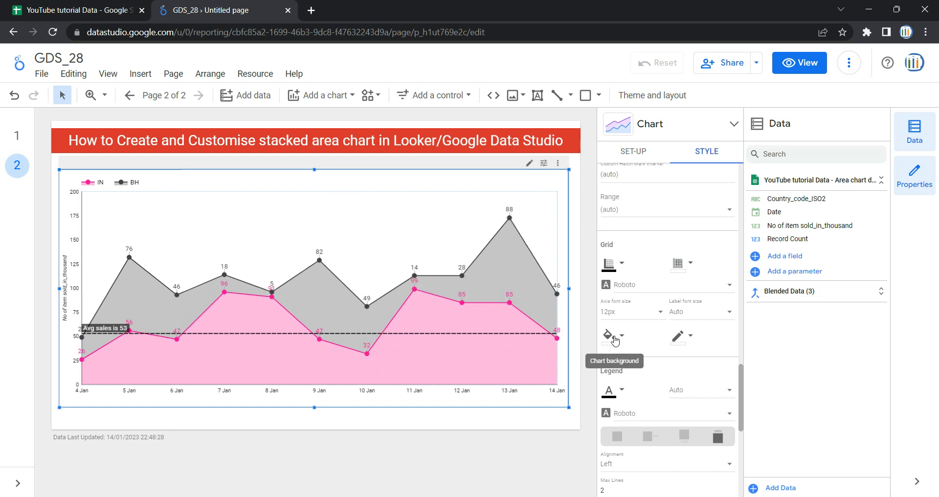
Set the chart border colour in the grid settings to orange.
{"action": "left_click", "coordinate": [680, 344]}
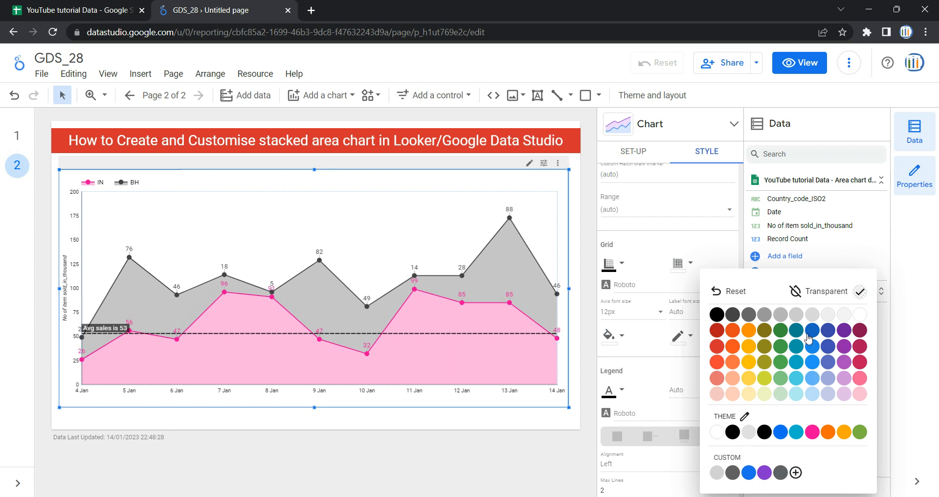
{"action": "left_click", "coordinate": [751, 366]}
{"action": "left_click", "coordinate": [678, 337]}
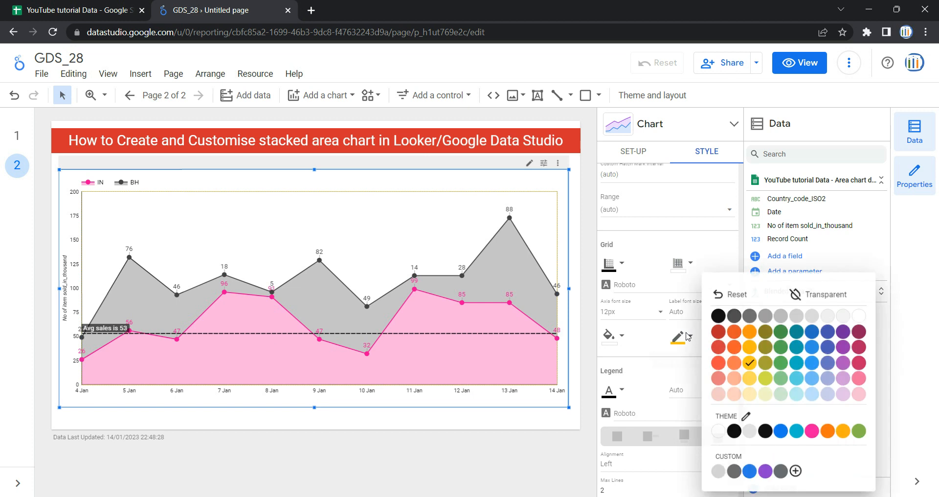
{"action": "left_click", "coordinate": [750, 338]}
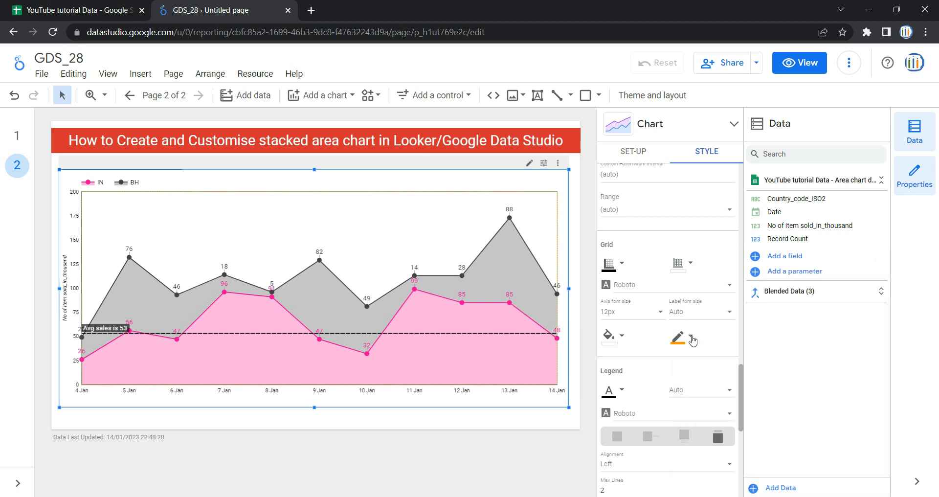
Try the legend position options None, Right and Bottom, and return the legend to Top.
{"action": "scroll", "coordinate": [629, 363], "scroll_direction": "down", "scroll_amount": 2}
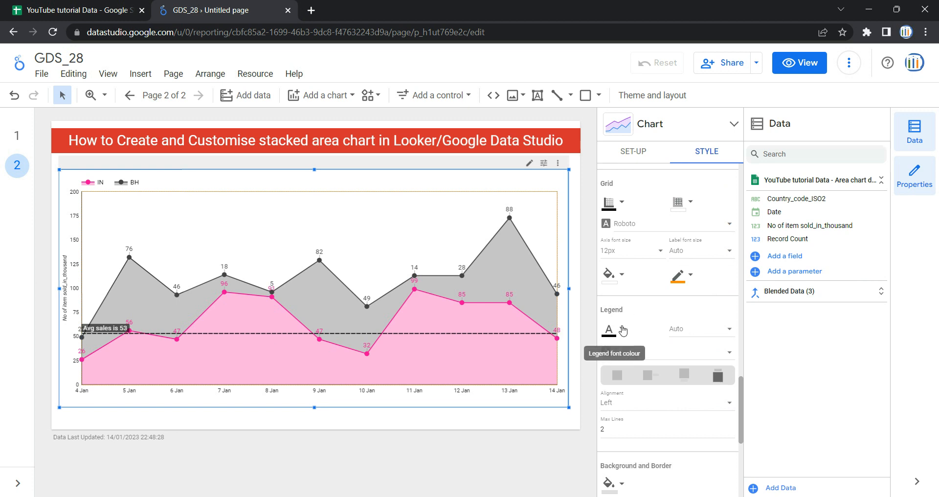
{"action": "left_click", "coordinate": [617, 377]}
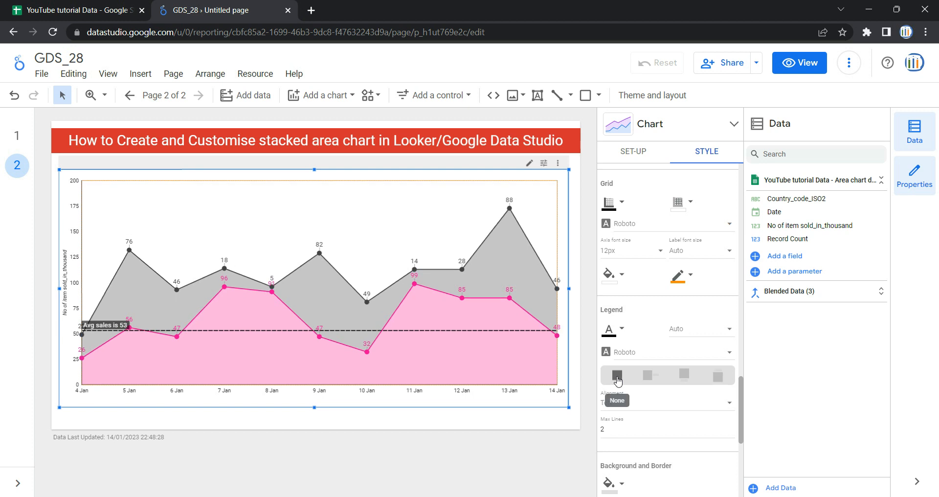
{"action": "left_click", "coordinate": [649, 380]}
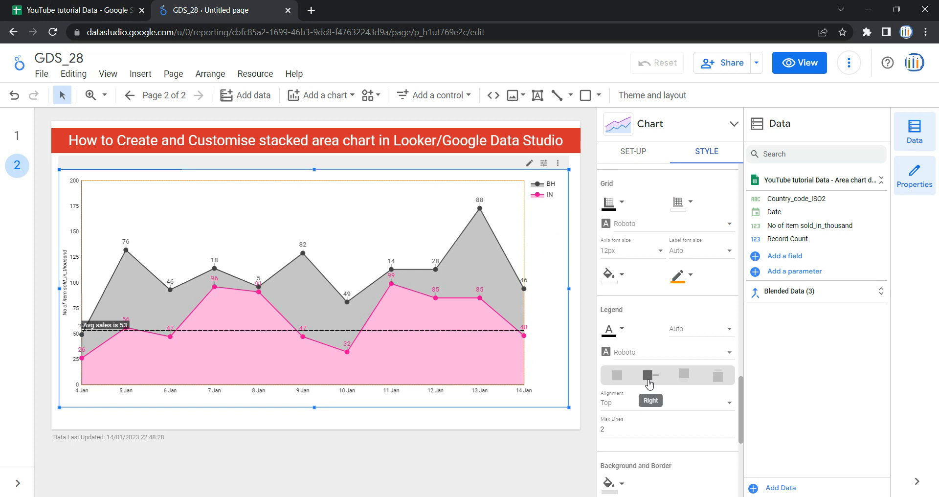
{"action": "left_click", "coordinate": [683, 380]}
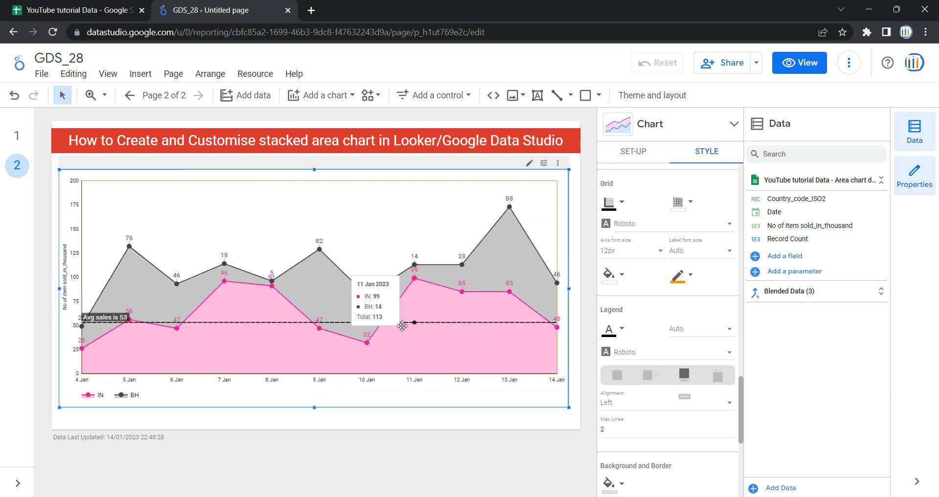
{"action": "left_click", "coordinate": [716, 383]}
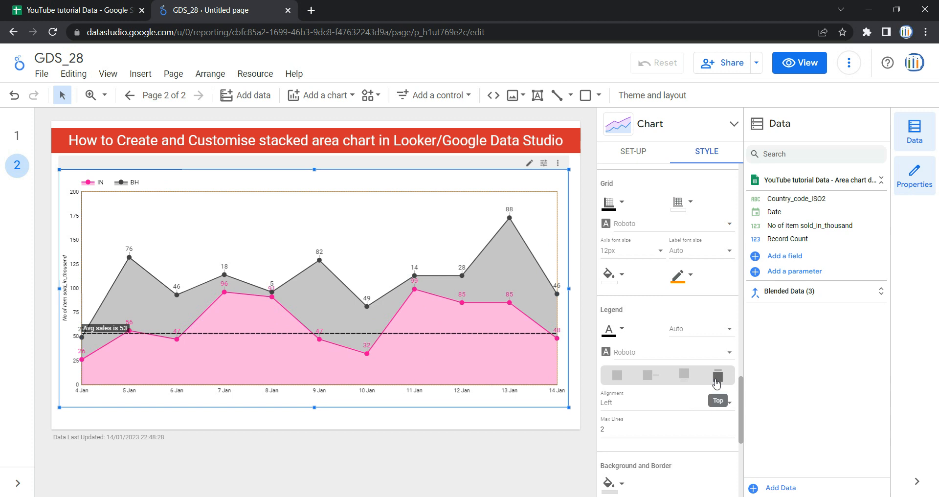
Set the legend font colour to indigo.
{"action": "left_click", "coordinate": [615, 334]}
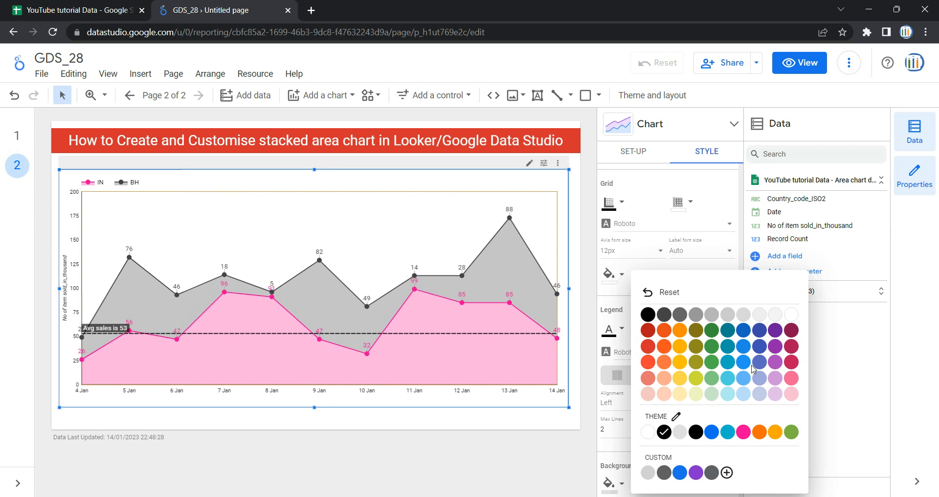
{"action": "left_click", "coordinate": [759, 344]}
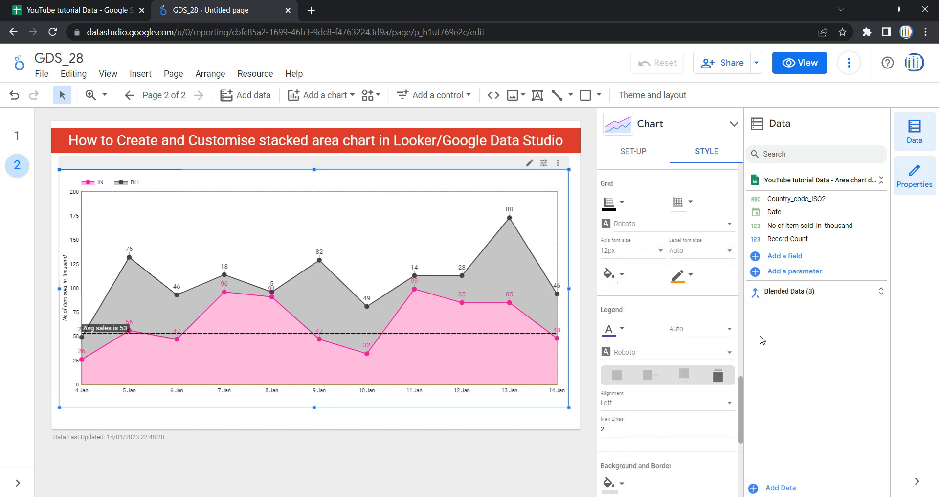
Look through the available legend font sizes, keeping Auto, and view the remaining legend settings.
{"action": "left_click", "coordinate": [689, 331]}
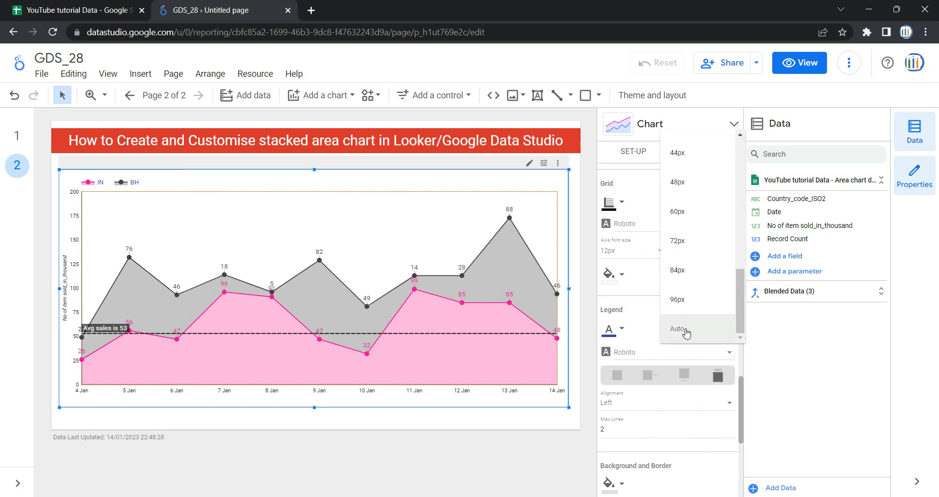
{"action": "scroll", "coordinate": [682, 276], "scroll_direction": "up", "scroll_amount": 10}
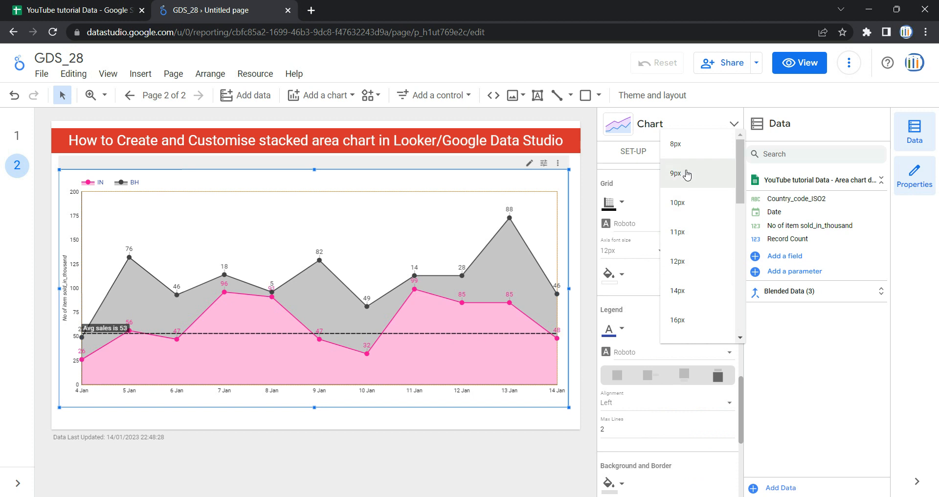
{"action": "scroll", "coordinate": [694, 322], "scroll_direction": "down", "scroll_amount": 5}
{"action": "scroll", "coordinate": [693, 321], "scroll_direction": "down", "scroll_amount": 4}
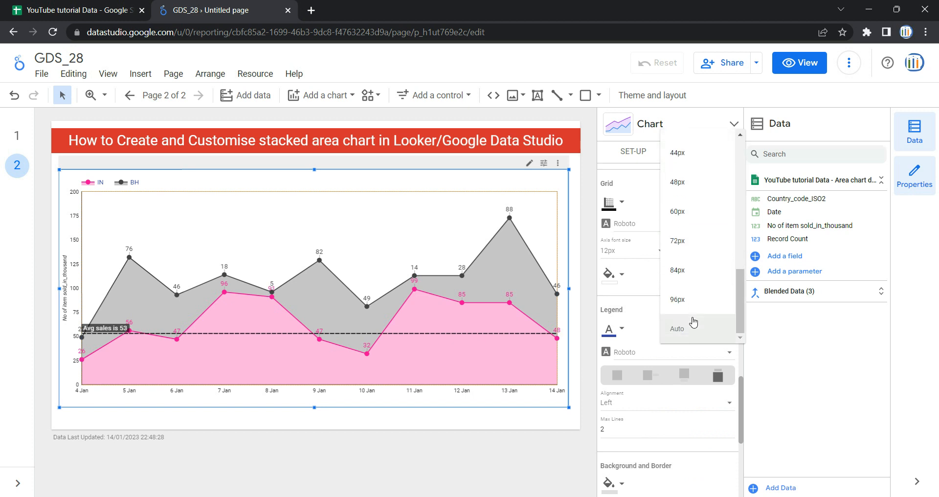
{"action": "left_click", "coordinate": [589, 363]}
{"action": "scroll", "coordinate": [660, 355], "scroll_direction": "down", "scroll_amount": 3}
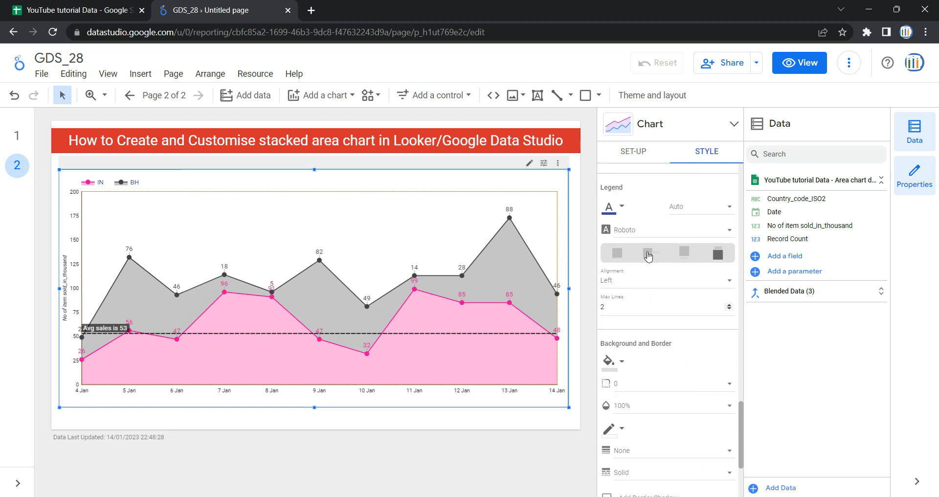
Set the legend font to Raleway, and try its Left, Centre and Right alignments, ending with Centre.
{"action": "left_click", "coordinate": [629, 230]}
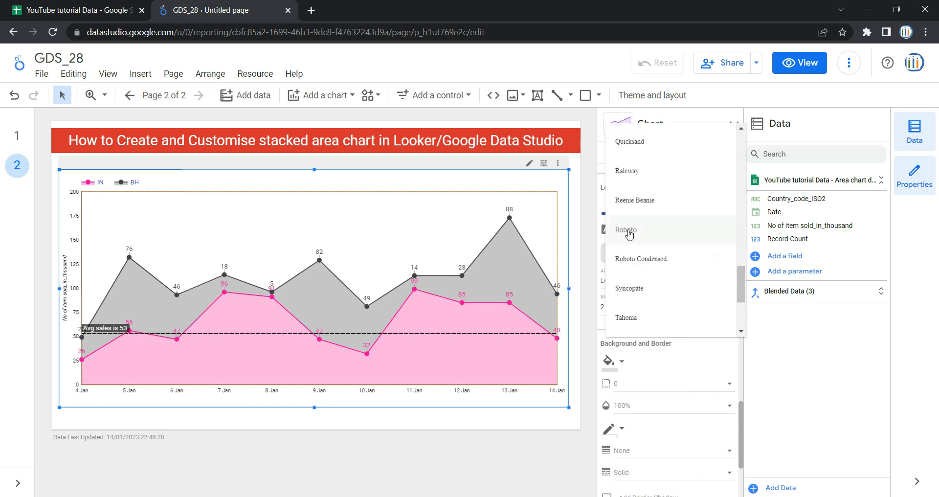
{"action": "left_click", "coordinate": [648, 176]}
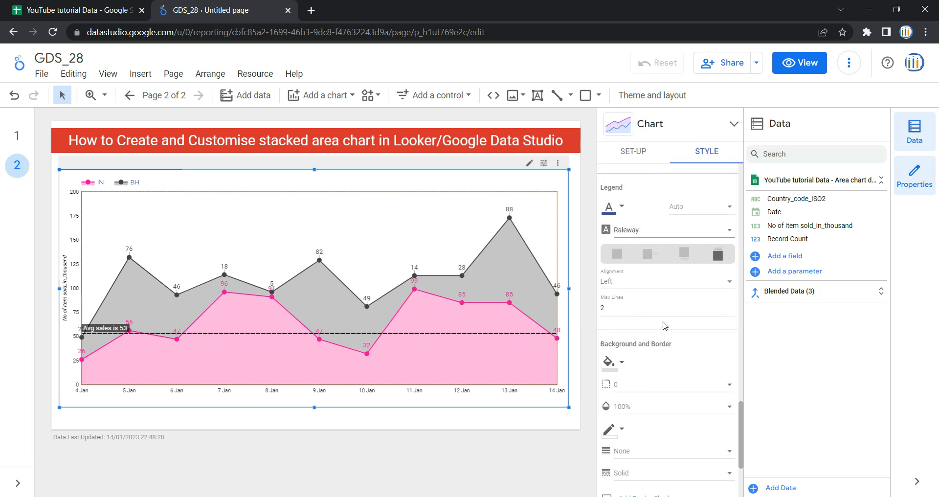
{"action": "left_click", "coordinate": [621, 285]}
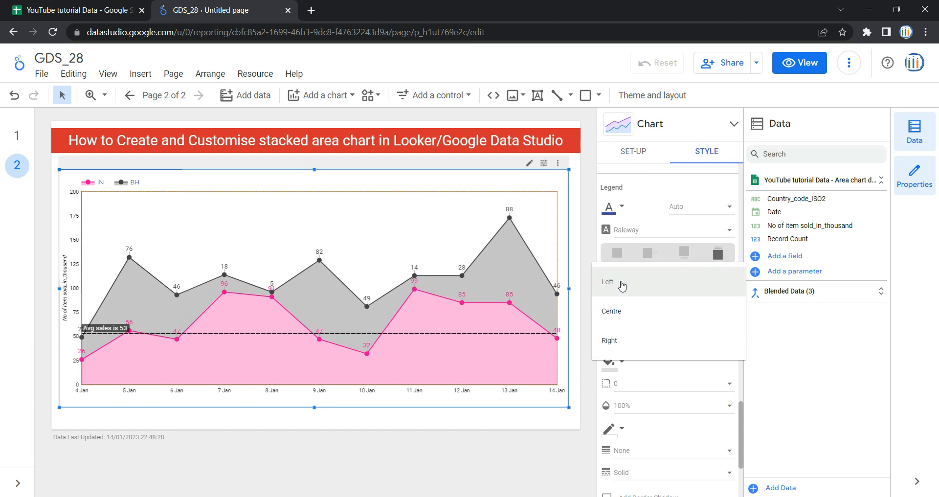
{"action": "left_click", "coordinate": [621, 286]}
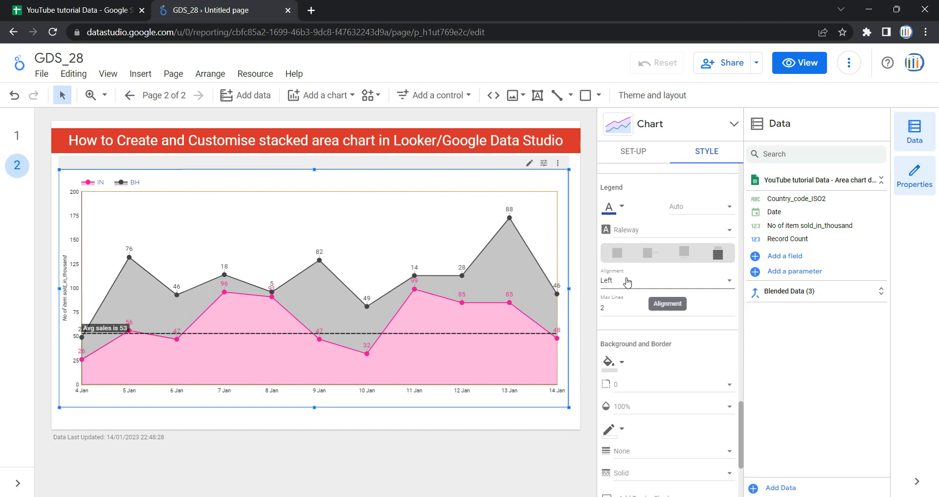
{"action": "left_click", "coordinate": [621, 285]}
{"action": "left_click", "coordinate": [646, 313]}
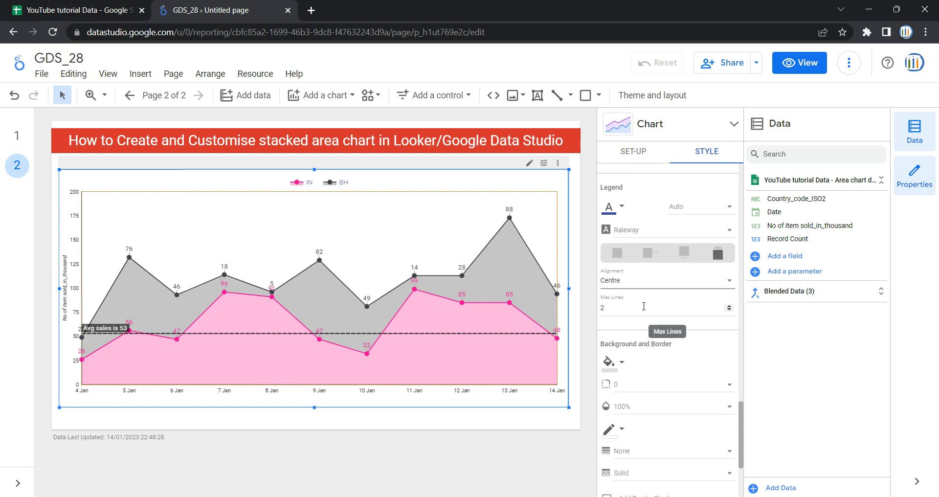
{"action": "left_click", "coordinate": [647, 284]}
{"action": "left_click", "coordinate": [654, 313]}
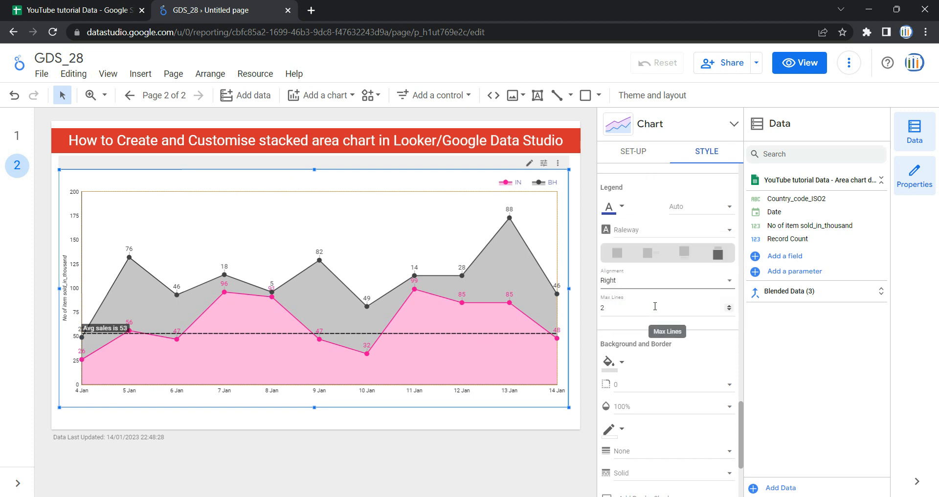
{"action": "left_click", "coordinate": [657, 279]}
{"action": "left_click", "coordinate": [653, 254]}
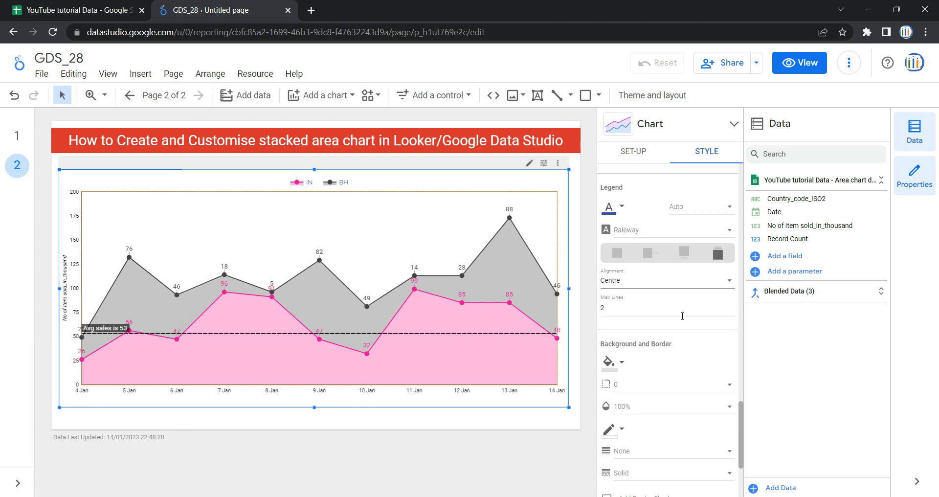
Try adjusting the legend's Max Lines value, leaving it at 2.
{"action": "left_click", "coordinate": [665, 308]}
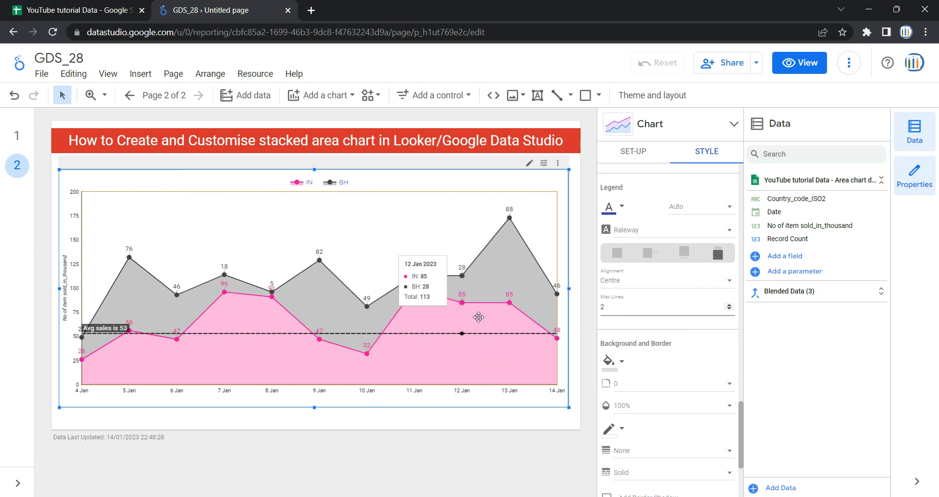
{"action": "left_click", "coordinate": [731, 305]}
{"action": "left_click", "coordinate": [730, 308]}
{"action": "left_click", "coordinate": [731, 309]}
{"action": "left_click", "coordinate": [732, 310]}
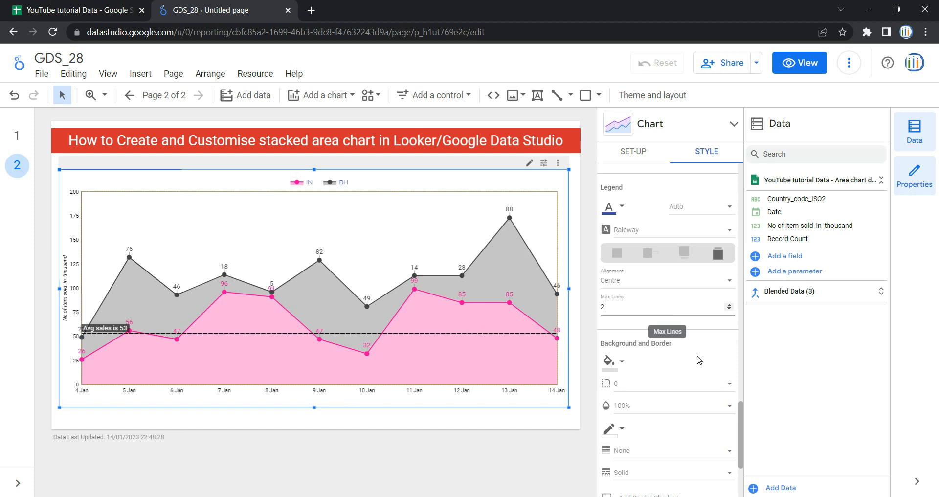
Try a pale yellow chart background, and set the background colour to light blue.
{"action": "scroll", "coordinate": [685, 377], "scroll_direction": "down", "scroll_amount": 2}
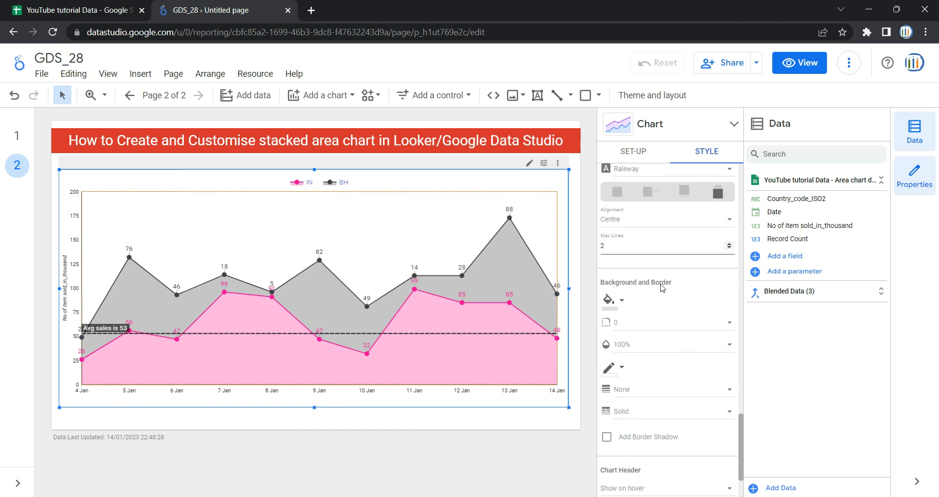
{"action": "left_click", "coordinate": [622, 301]}
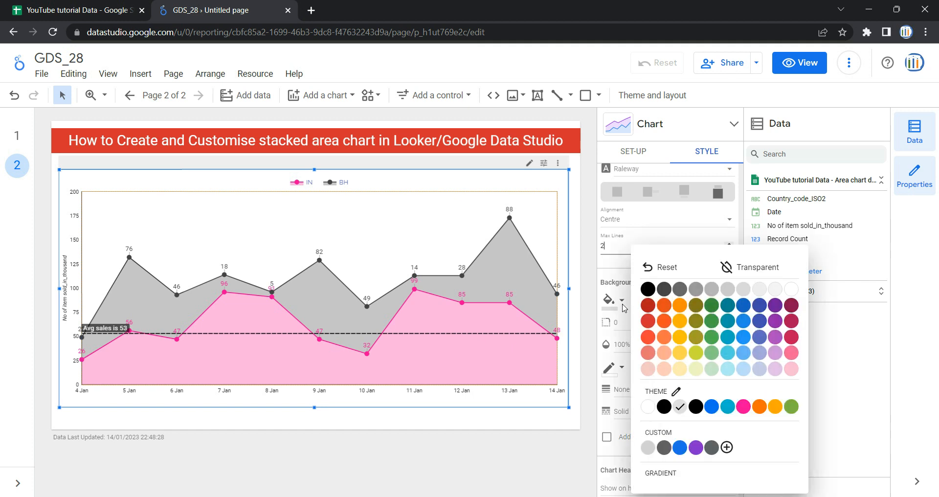
{"action": "left_click", "coordinate": [679, 370]}
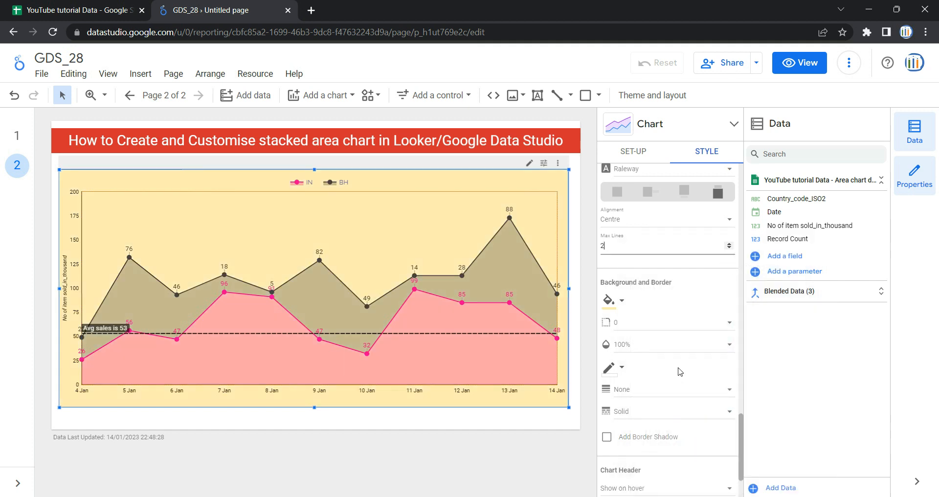
{"action": "left_click", "coordinate": [622, 301]}
{"action": "left_click", "coordinate": [758, 368]}
{"action": "left_click", "coordinate": [742, 373]}
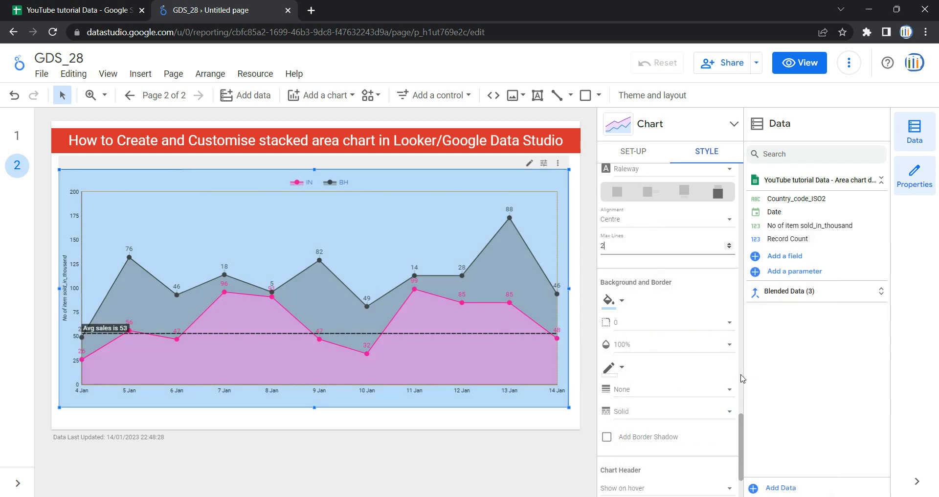
Look over the available border radius values and set the chart's border radius to 100.
{"action": "left_click", "coordinate": [637, 330]}
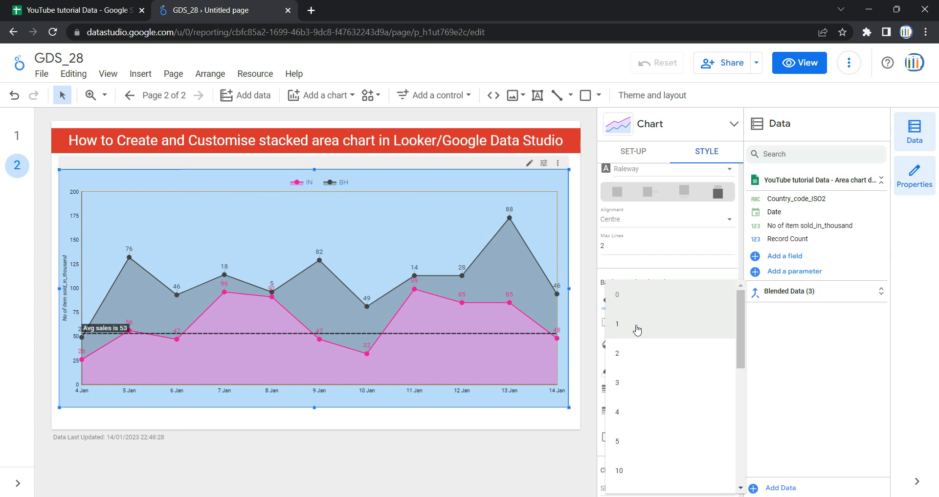
{"action": "left_click", "coordinate": [647, 301]}
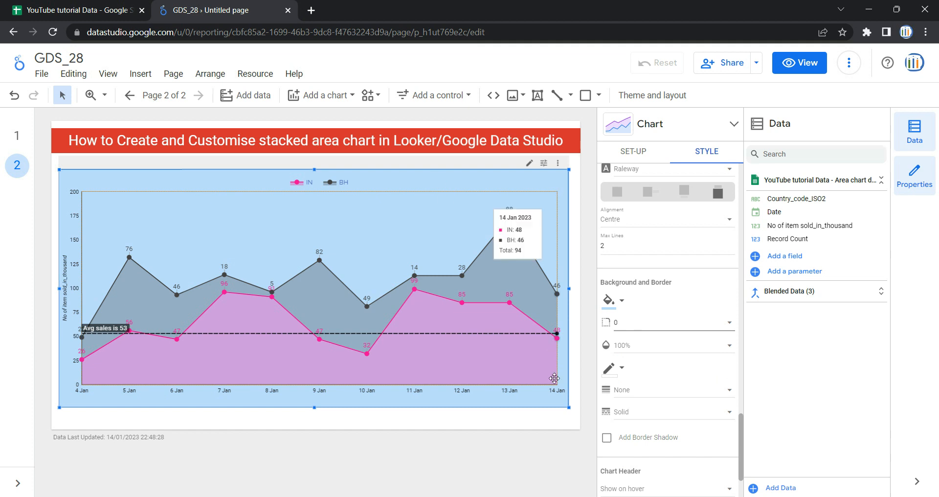
{"action": "left_click", "coordinate": [651, 329]}
{"action": "scroll", "coordinate": [660, 435], "scroll_direction": "down", "scroll_amount": 5}
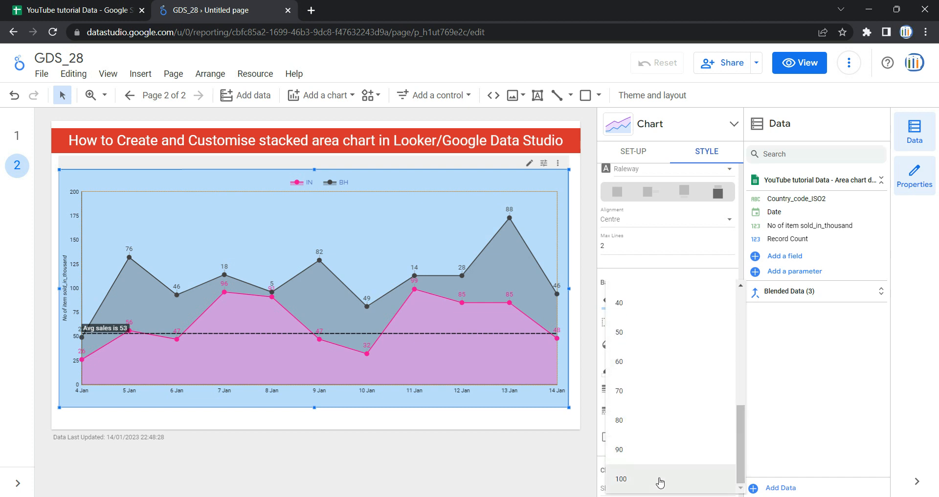
{"action": "left_click", "coordinate": [661, 481]}
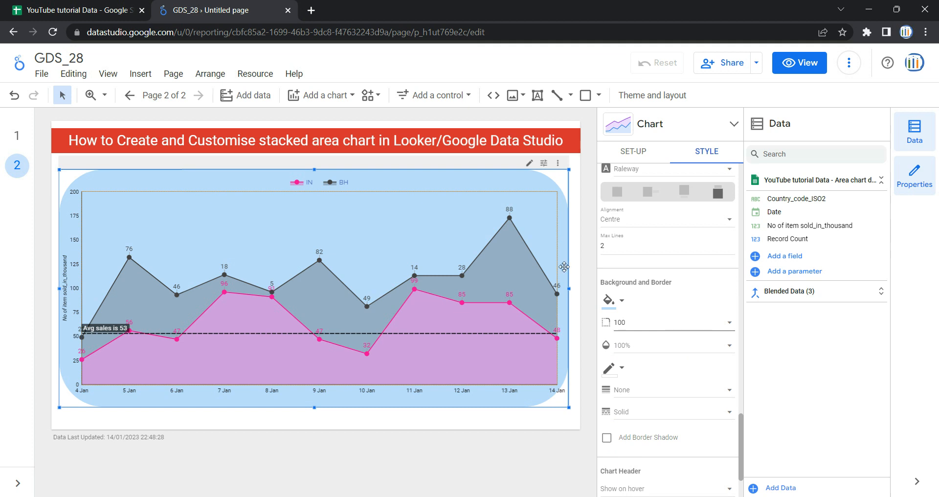
Try chart opacities of 0% and 90%, and return the opacity to 100%.
{"action": "scroll", "coordinate": [645, 293], "scroll_direction": "down", "scroll_amount": 1}
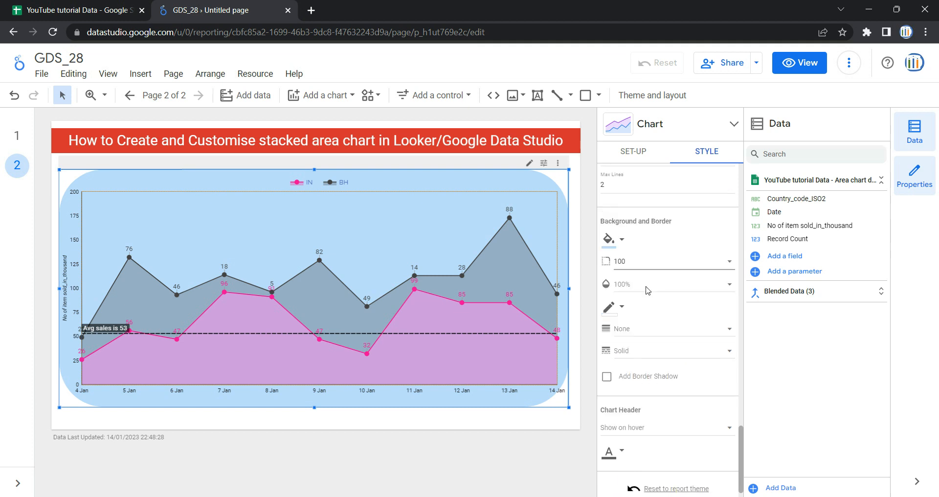
{"action": "left_click", "coordinate": [647, 289]}
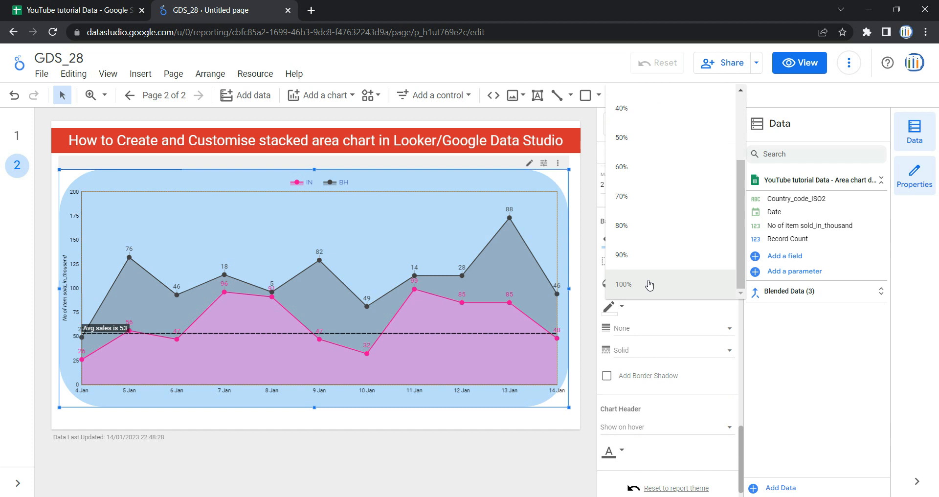
{"action": "scroll", "coordinate": [649, 285], "scroll_direction": "up", "scroll_amount": 3}
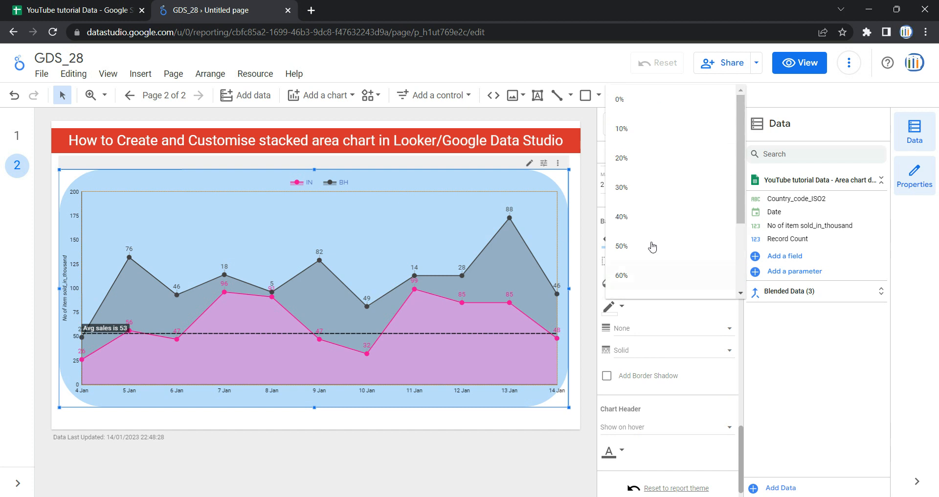
{"action": "left_click", "coordinate": [657, 107]}
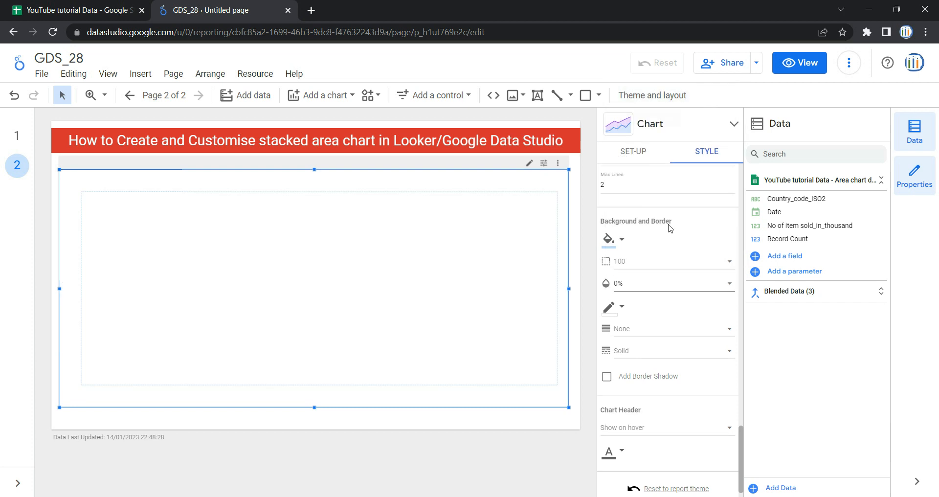
{"action": "left_click", "coordinate": [640, 286]}
{"action": "scroll", "coordinate": [652, 386], "scroll_direction": "down", "scroll_amount": 4}
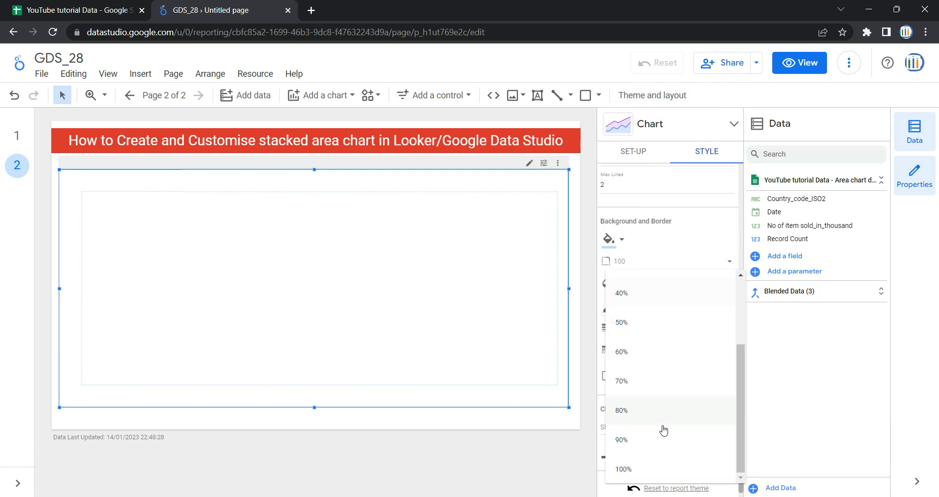
{"action": "left_click", "coordinate": [660, 441]}
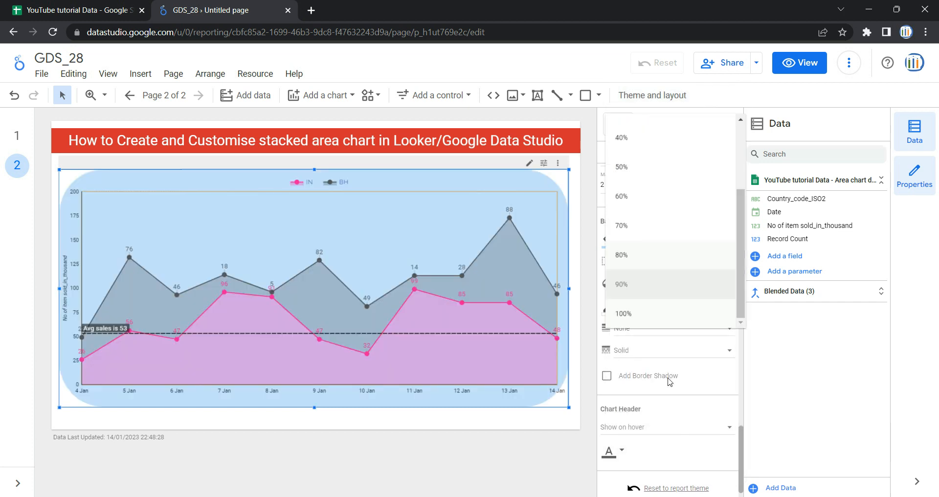
{"action": "left_click", "coordinate": [661, 284]}
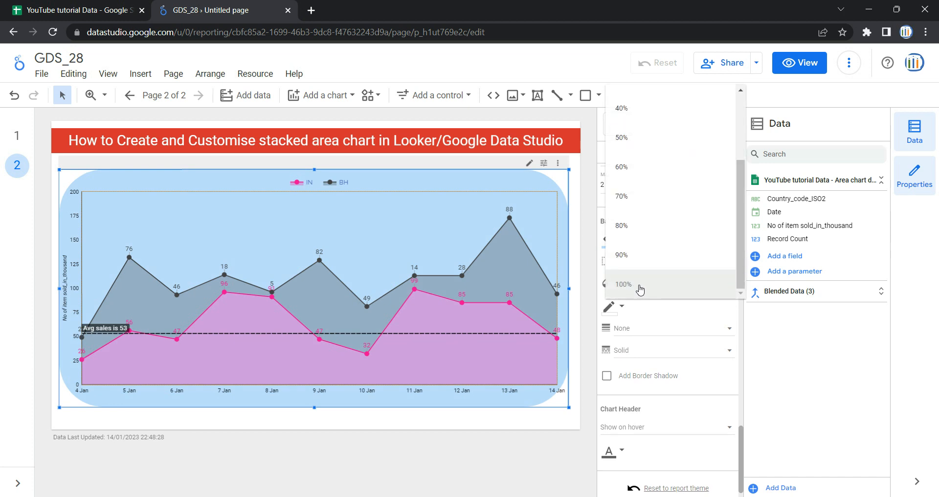
{"action": "left_click", "coordinate": [624, 284]}
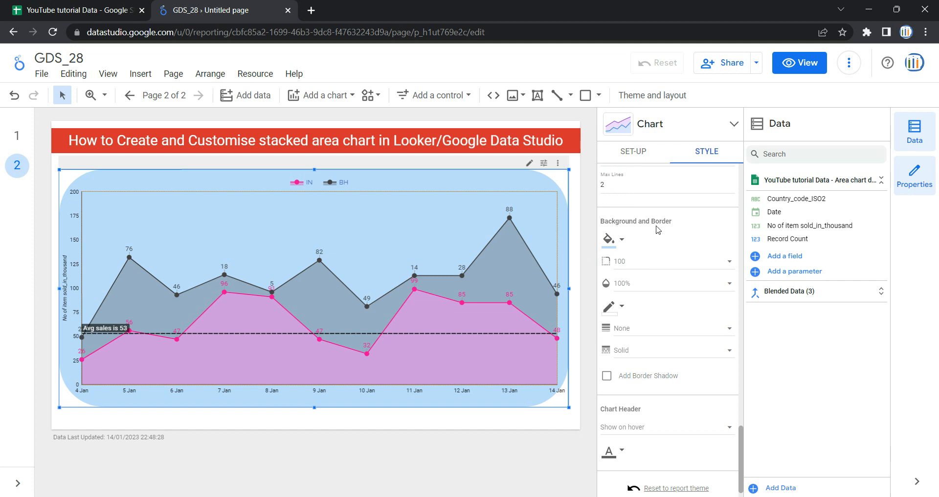
Set the chart's background border colour to dark maroon and its border weight to 4.
{"action": "left_click", "coordinate": [627, 317]}
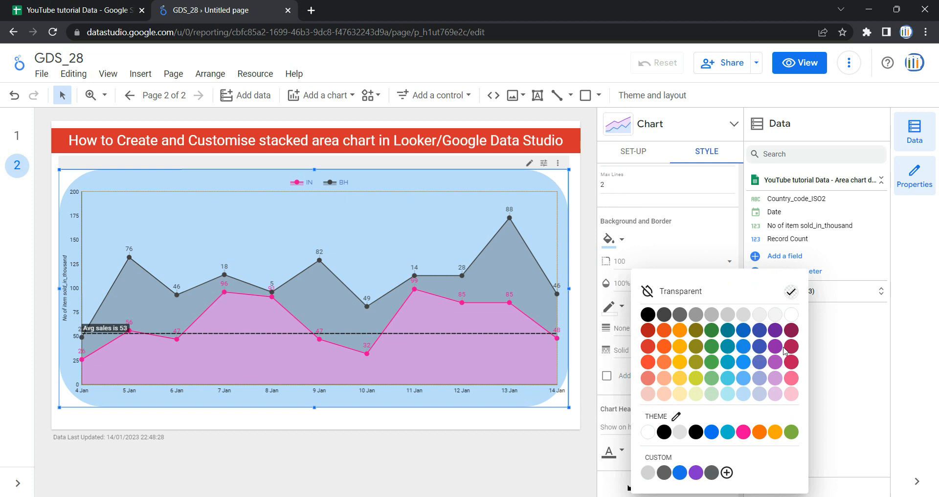
{"action": "left_click", "coordinate": [790, 331]}
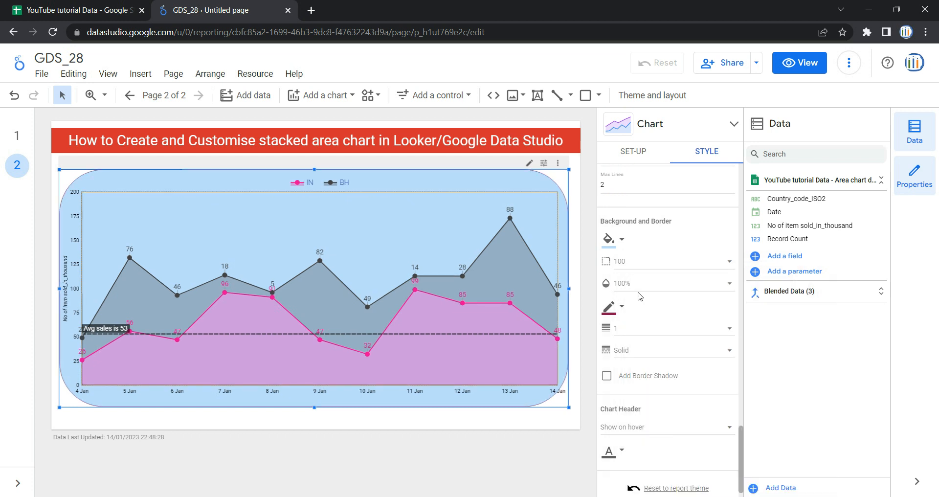
{"action": "left_click", "coordinate": [651, 336]}
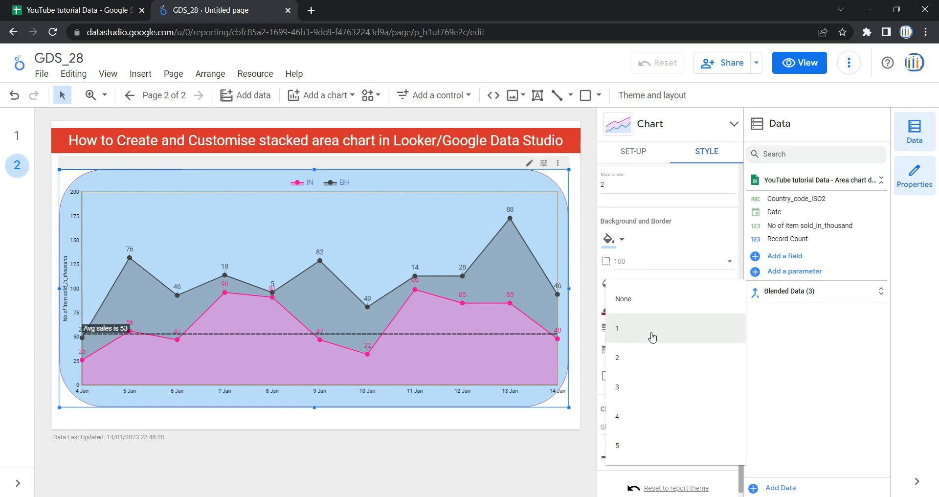
{"action": "left_click", "coordinate": [655, 415]}
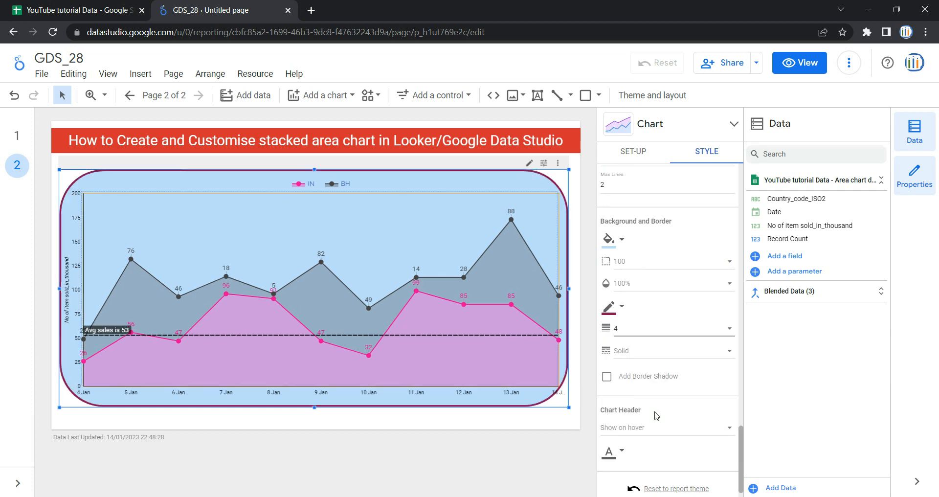
{"action": "left_click", "coordinate": [631, 333]}
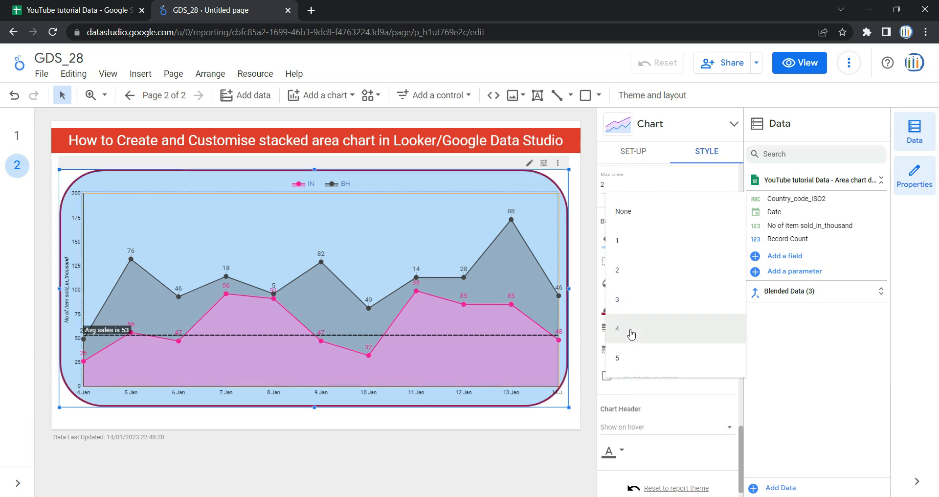
{"action": "left_click", "coordinate": [654, 329]}
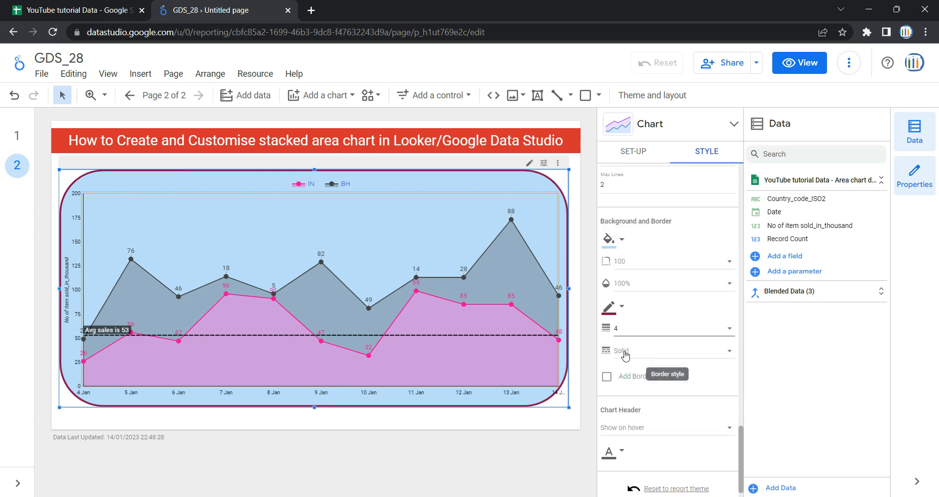
Try the Solid, Dashed, Dotted and Double border styles on the chart, and set the style to Dashed.
{"action": "left_click", "coordinate": [625, 355]}
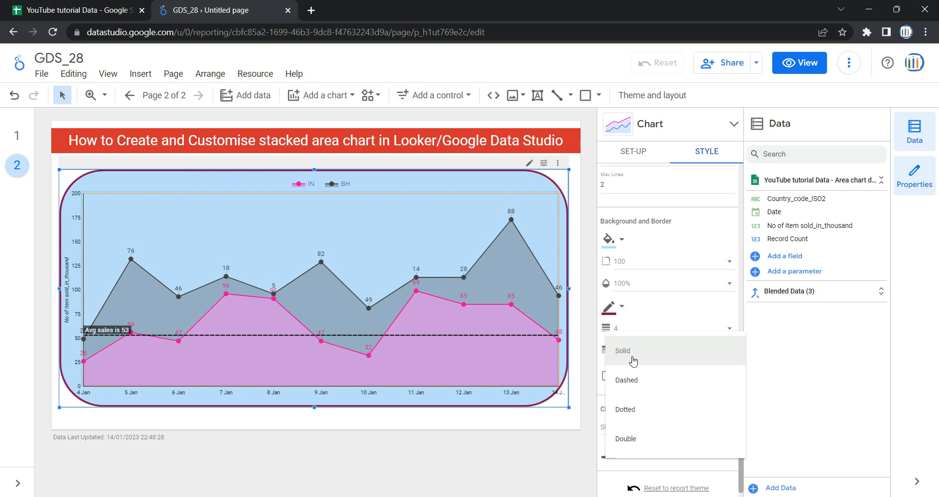
{"action": "left_click", "coordinate": [661, 355]}
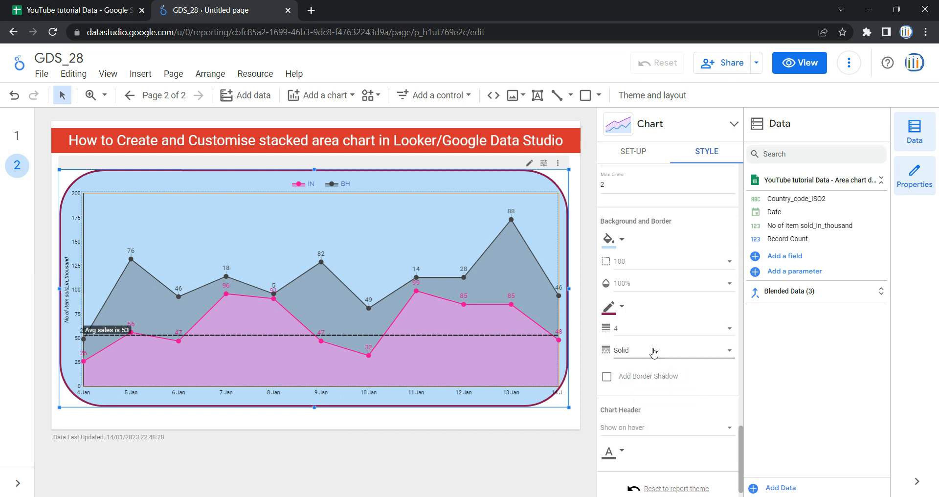
{"action": "left_click", "coordinate": [655, 353]}
{"action": "left_click", "coordinate": [664, 382]}
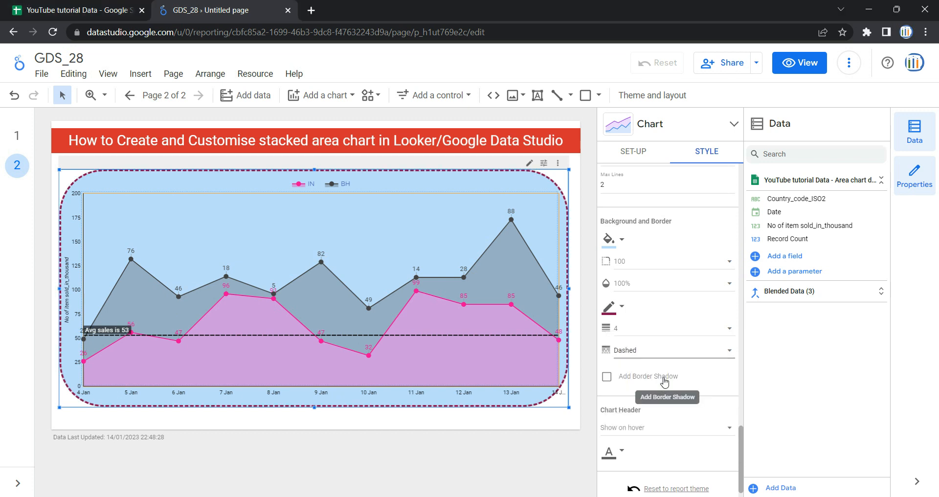
{"action": "left_click", "coordinate": [660, 350]}
{"action": "left_click", "coordinate": [674, 385]}
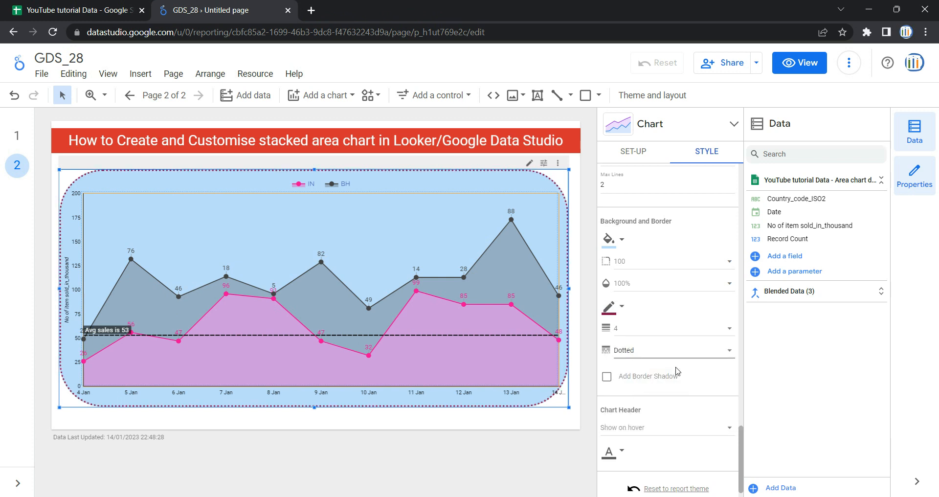
{"action": "left_click", "coordinate": [678, 361]}
{"action": "left_click", "coordinate": [680, 377]}
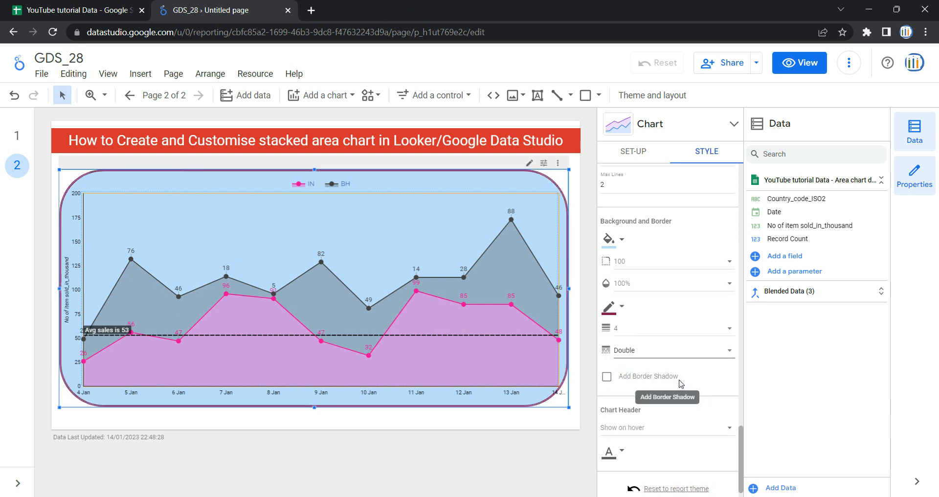
{"action": "left_click", "coordinate": [649, 349]}
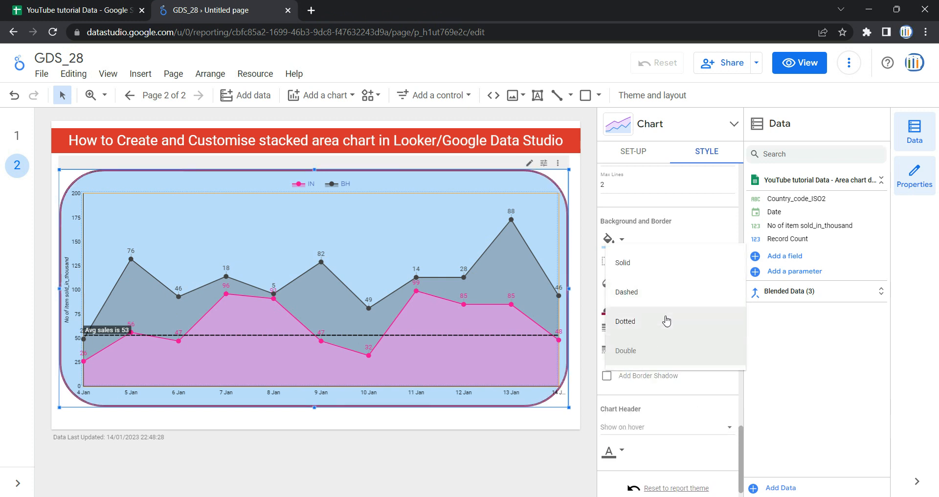
{"action": "left_click", "coordinate": [670, 297]}
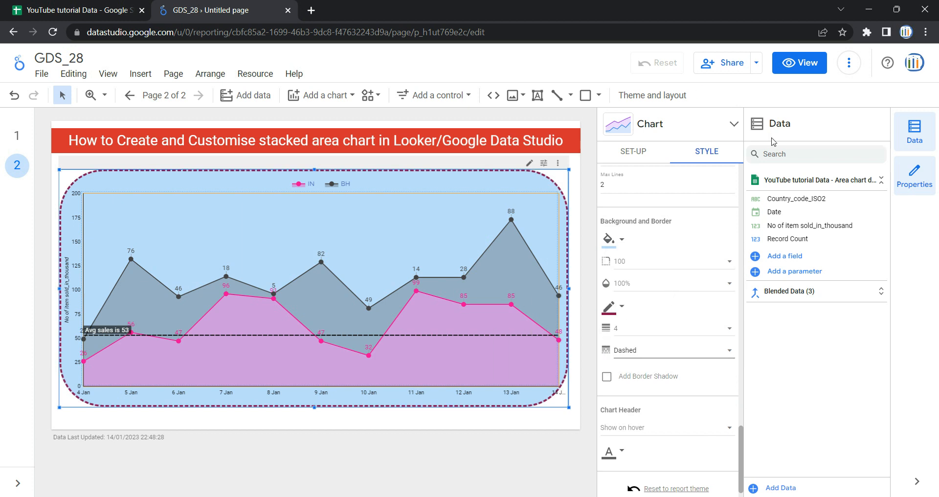
Switch the report to view mode and collapse the page navigation to view the styled chart.
{"action": "left_click", "coordinate": [815, 62]}
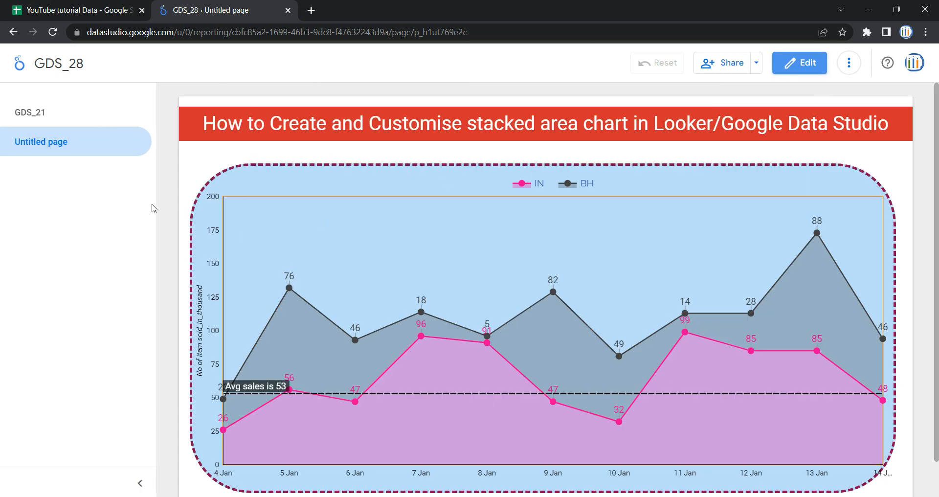
{"action": "left_click", "coordinate": [142, 484]}
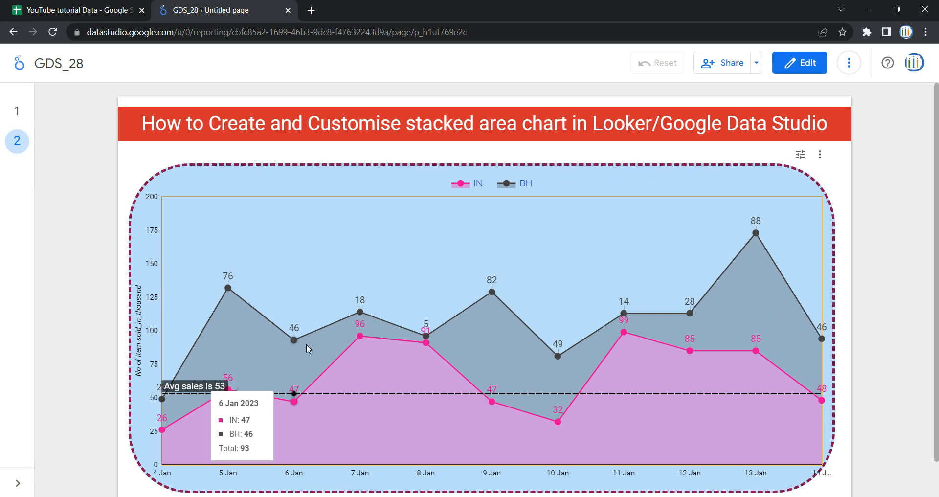